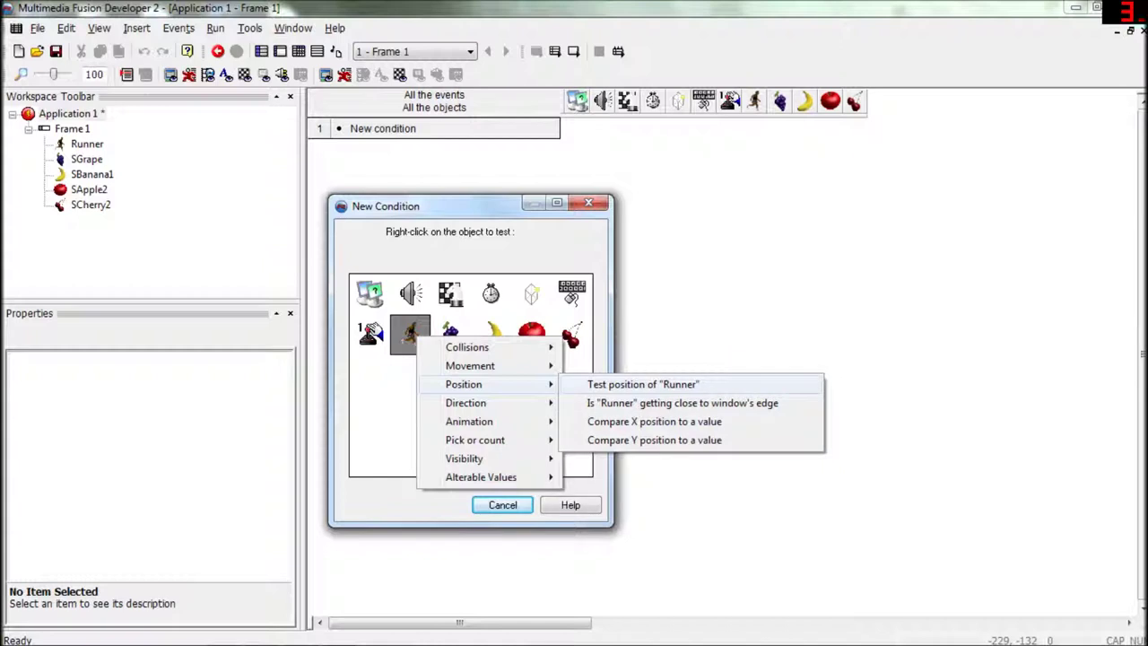
Step: Add an event condition that tests whether the Runner leaves the play area on the left or right
left_click(643, 384)
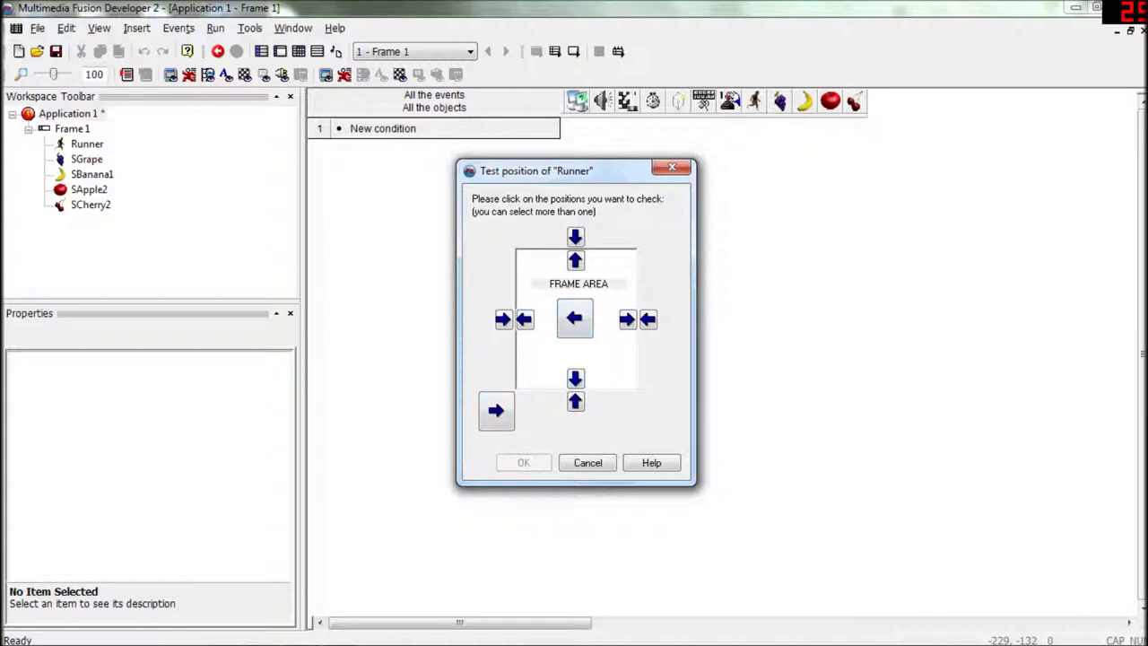
left_click(524, 319)
left_click(627, 319)
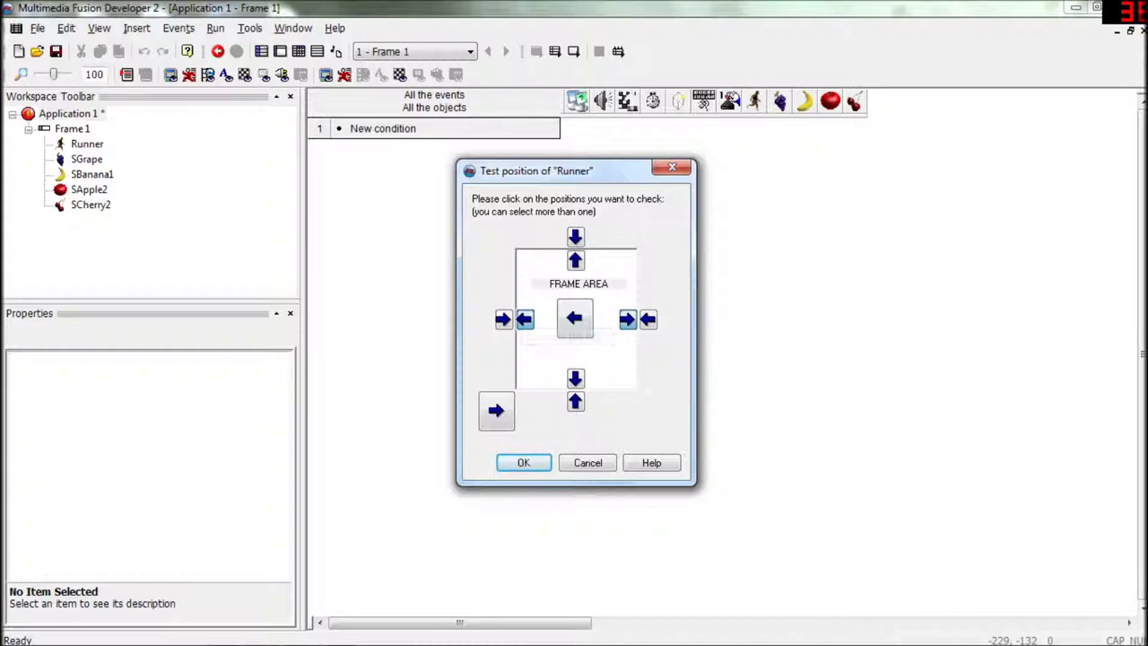
left_click(524, 462)
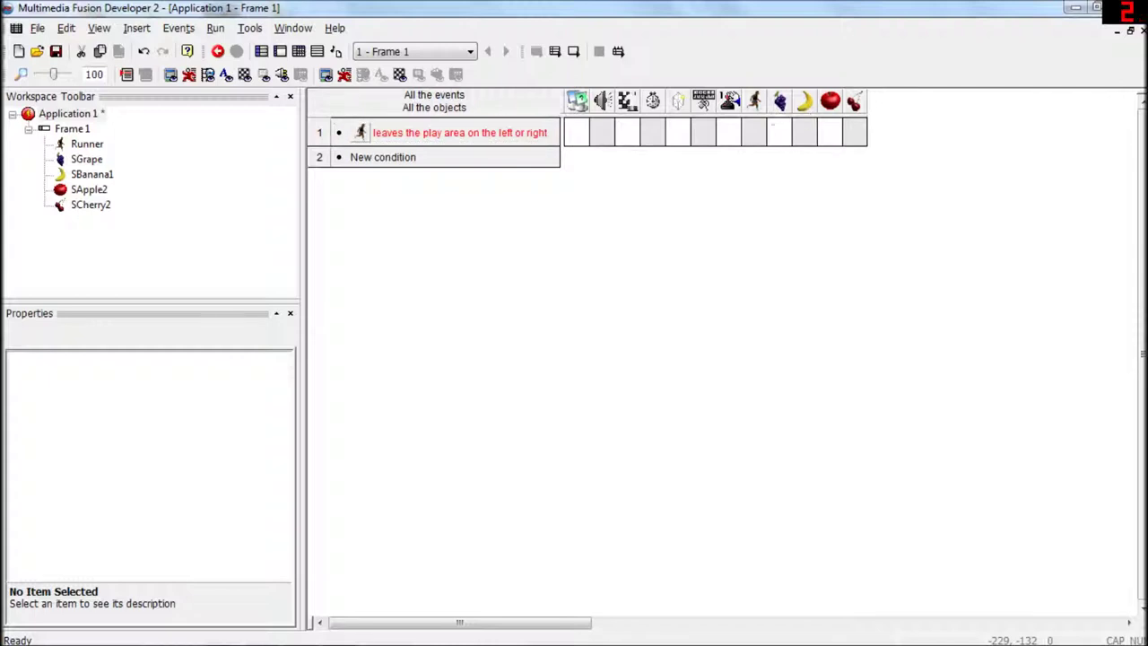
Step: Add a Stop movement action for the Runner to the play-area event
right_click(753, 131)
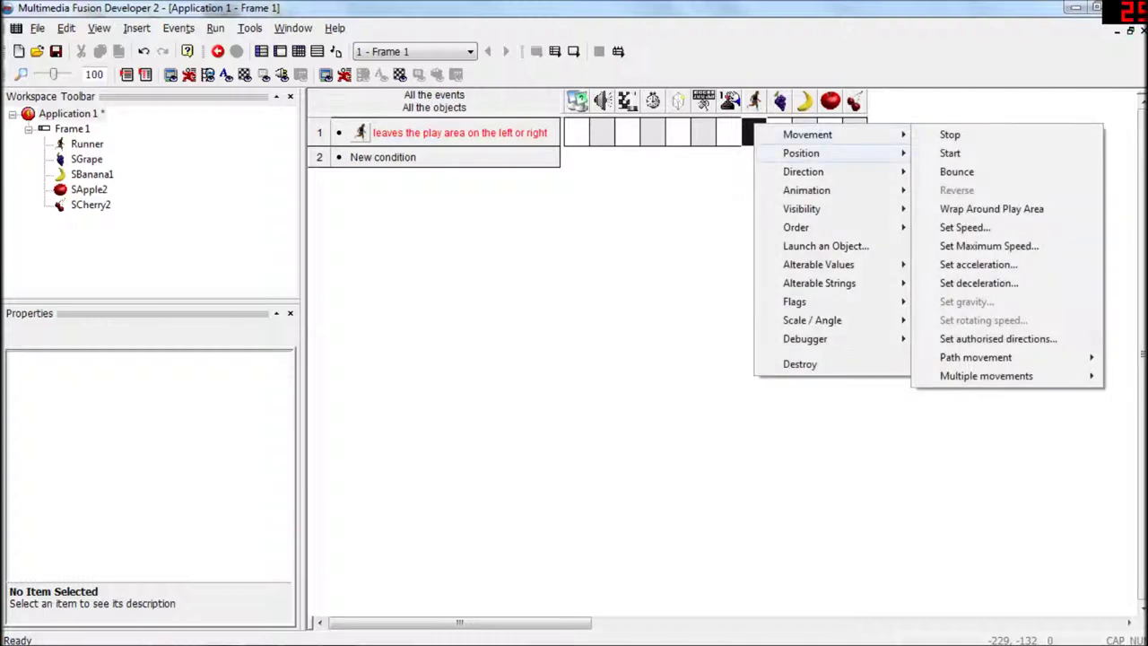
mouse_move(807, 135)
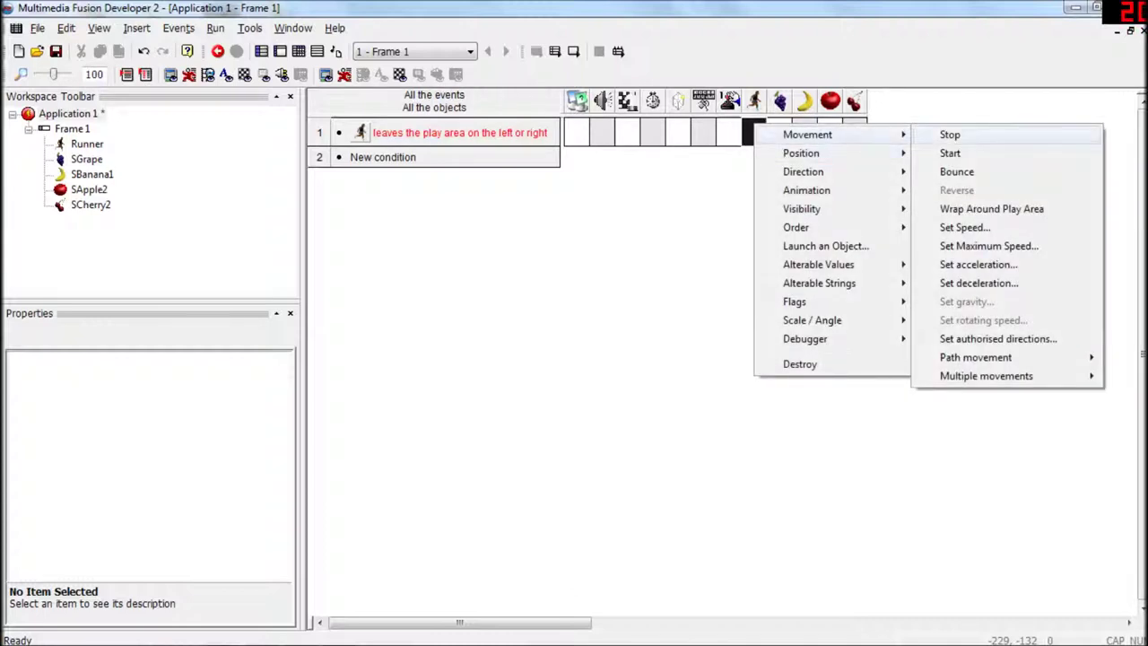
left_click(950, 135)
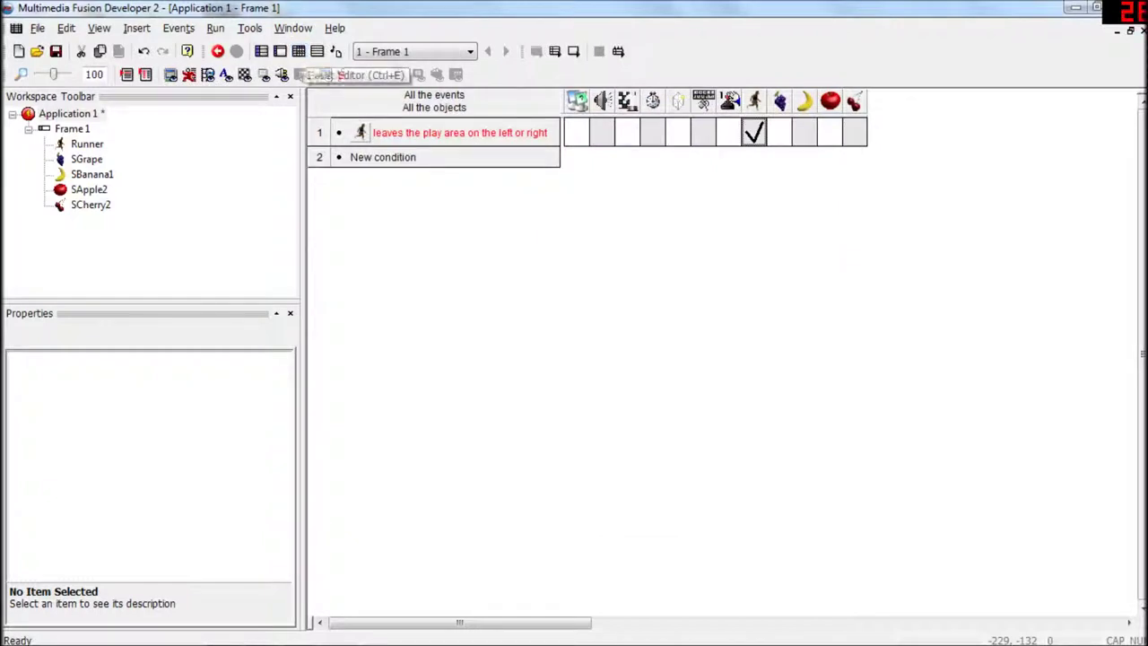
mouse_move(23, 637)
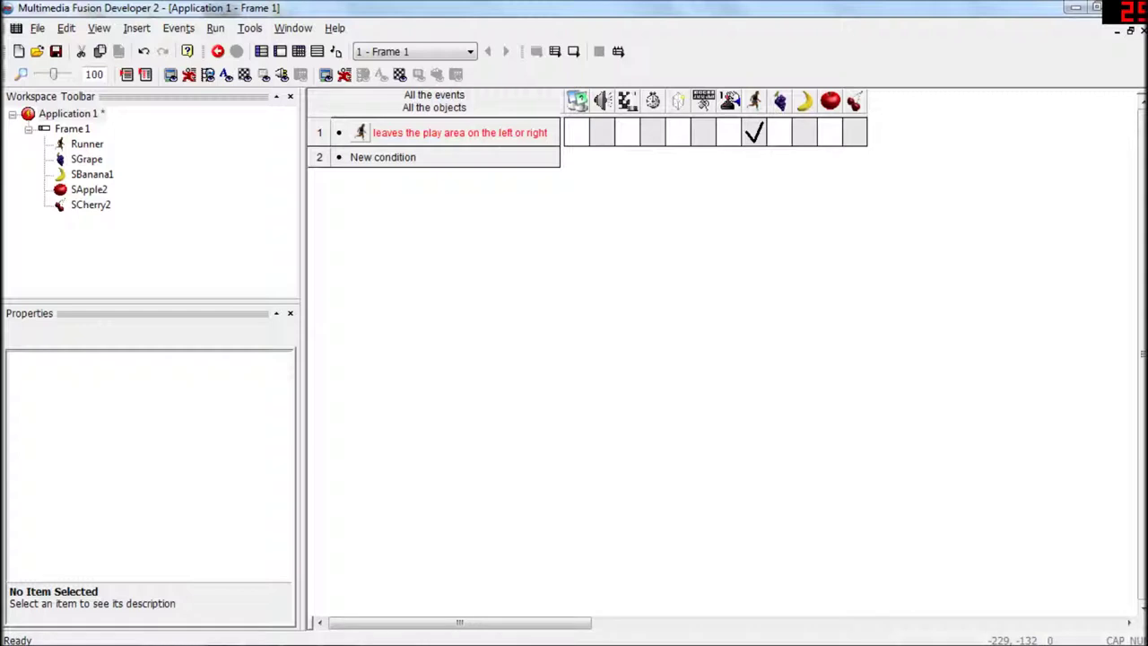
Step: In the frame editor, move the grape, banana, apple and cherry together outside the frame, beside its left edge
left_click(280, 51)
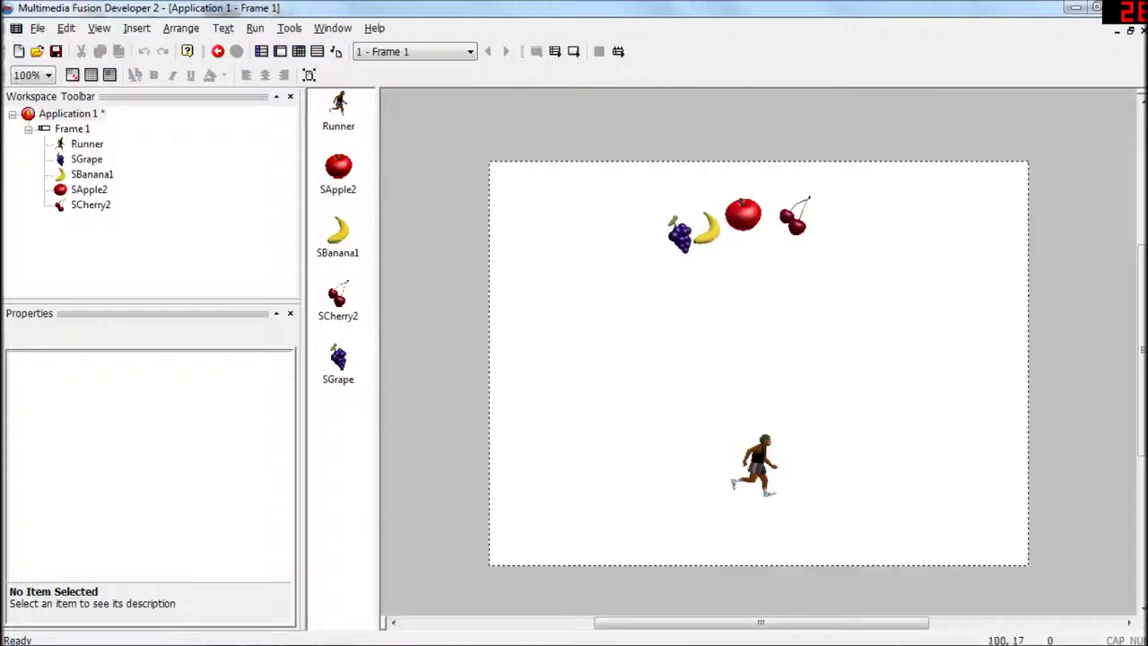
left_click_drag(640, 183, 914, 280)
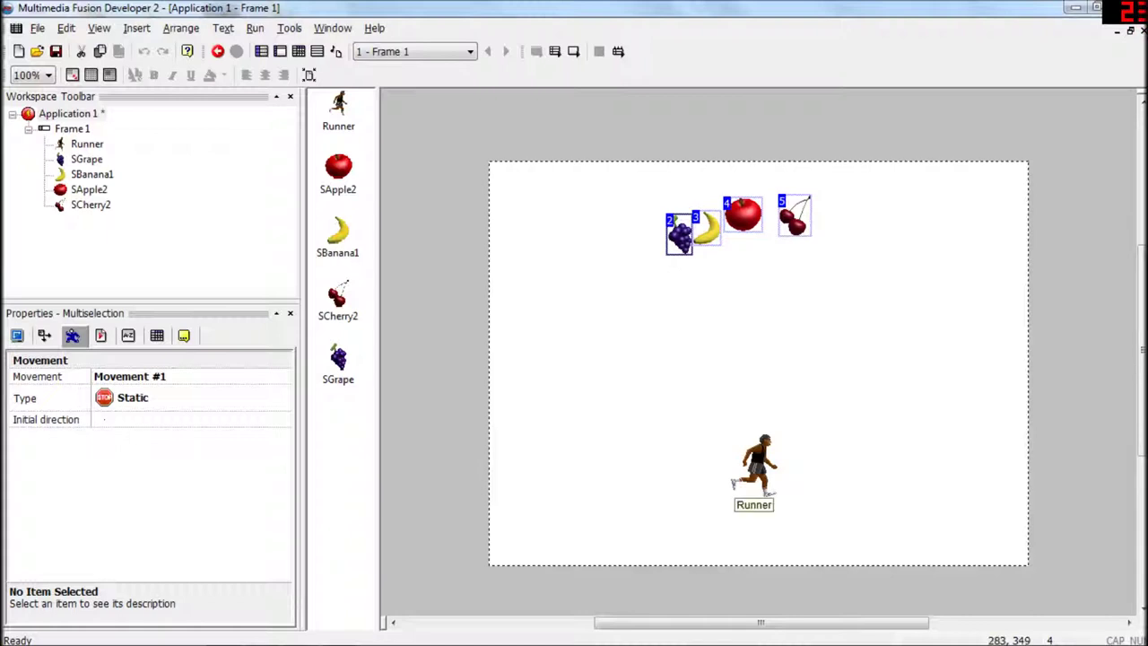
left_click(622, 415)
left_click_drag(662, 192, 908, 303)
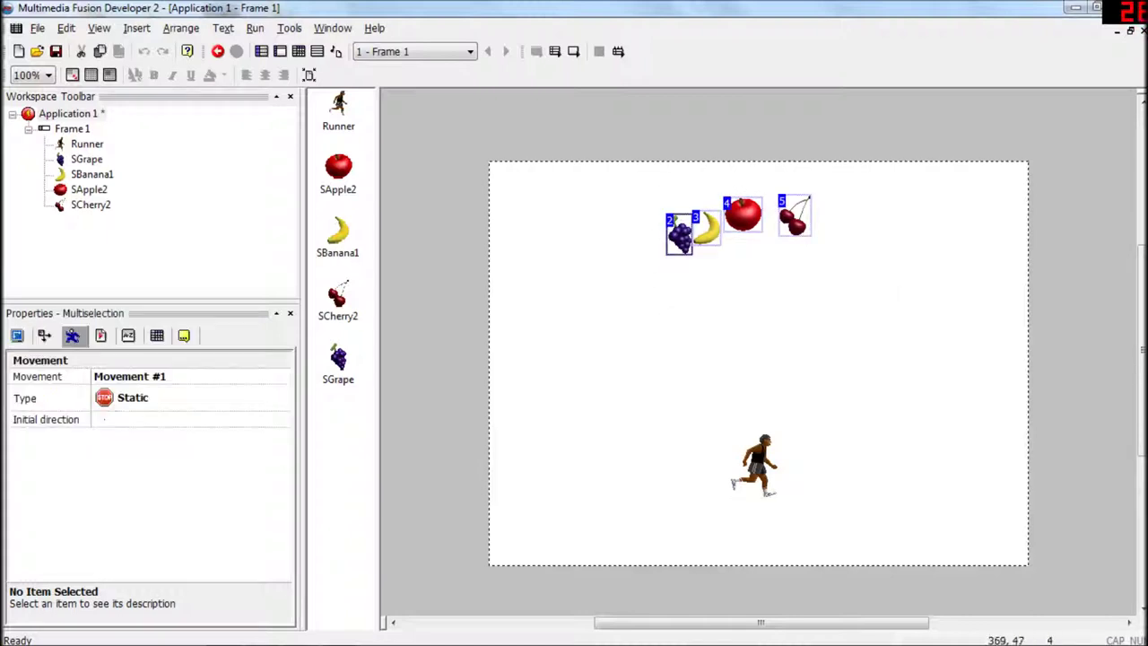
left_click_drag(453, 417, 474, 394)
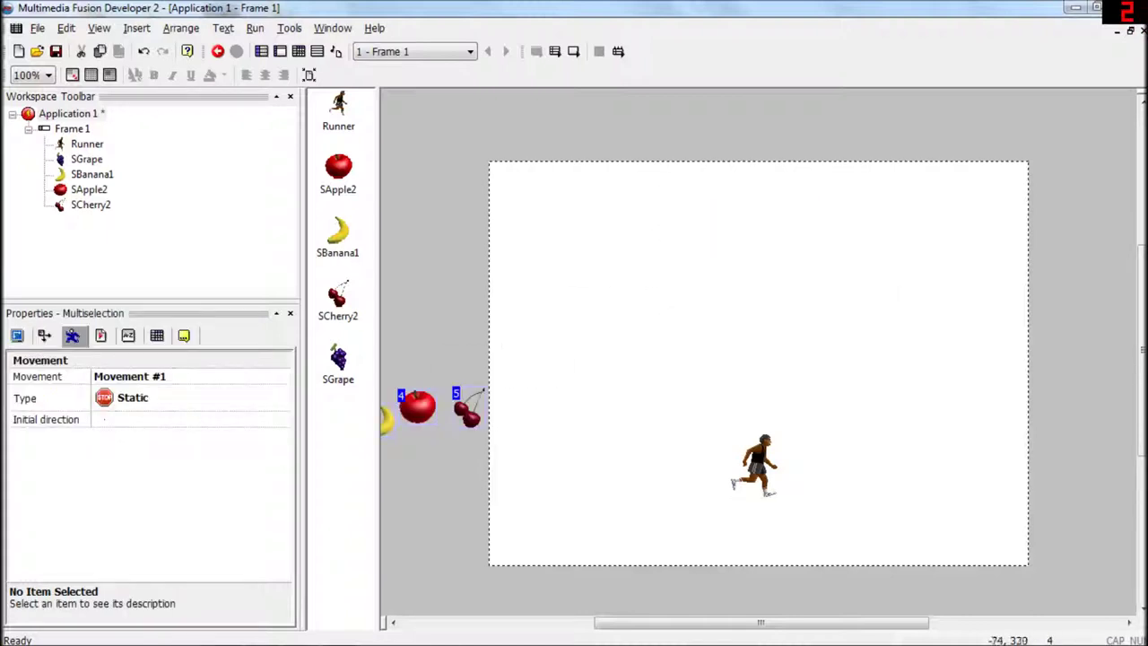
left_click(433, 468)
left_click_drag(650, 621, 599, 622)
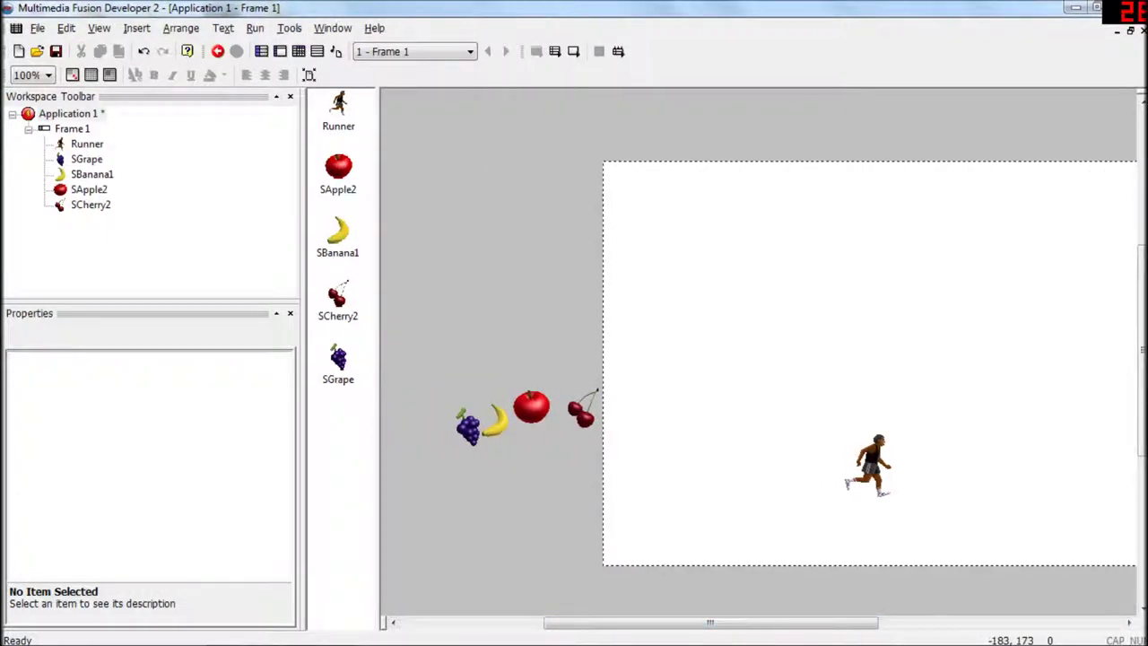
Step: Test-run the game to check the Runner and the relocated fruits, and close the test window
key("F8")
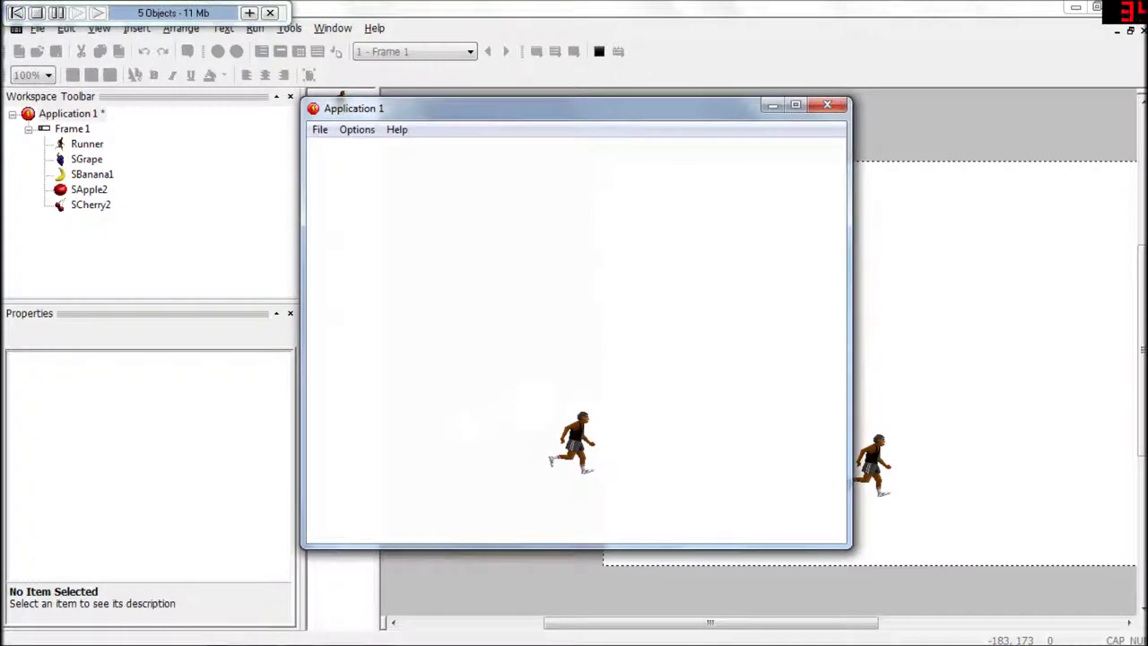
key("alt+F4")
left_click_drag(568, 620, 593, 621)
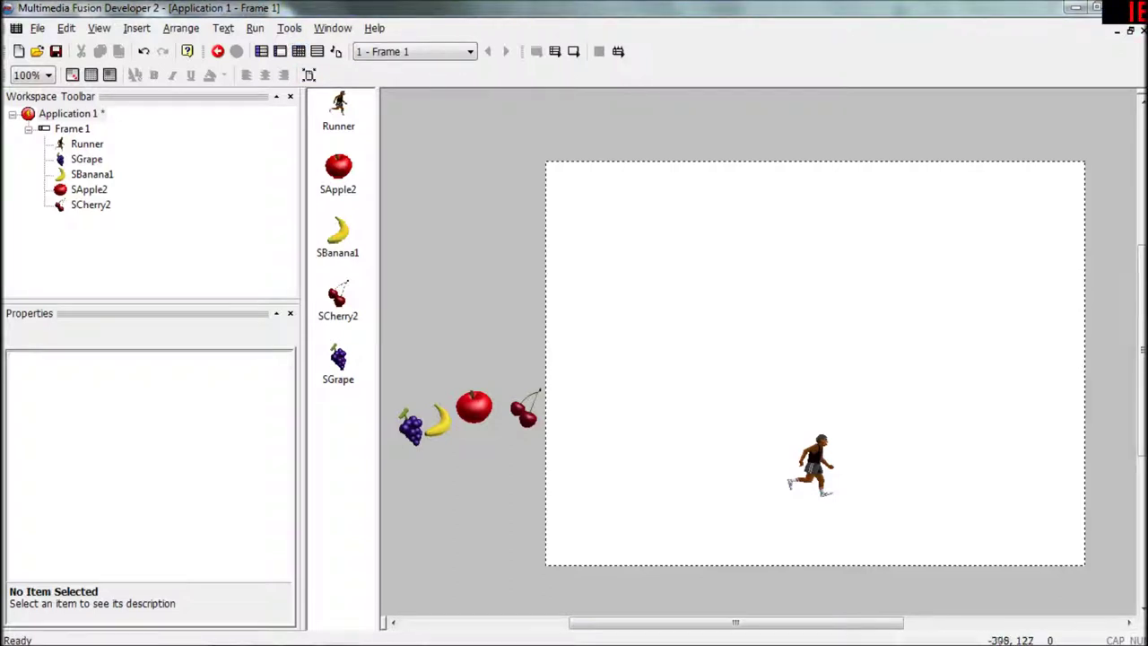
Step: Show the Library Window and open its Spacecraft category of objects
left_click(67, 27)
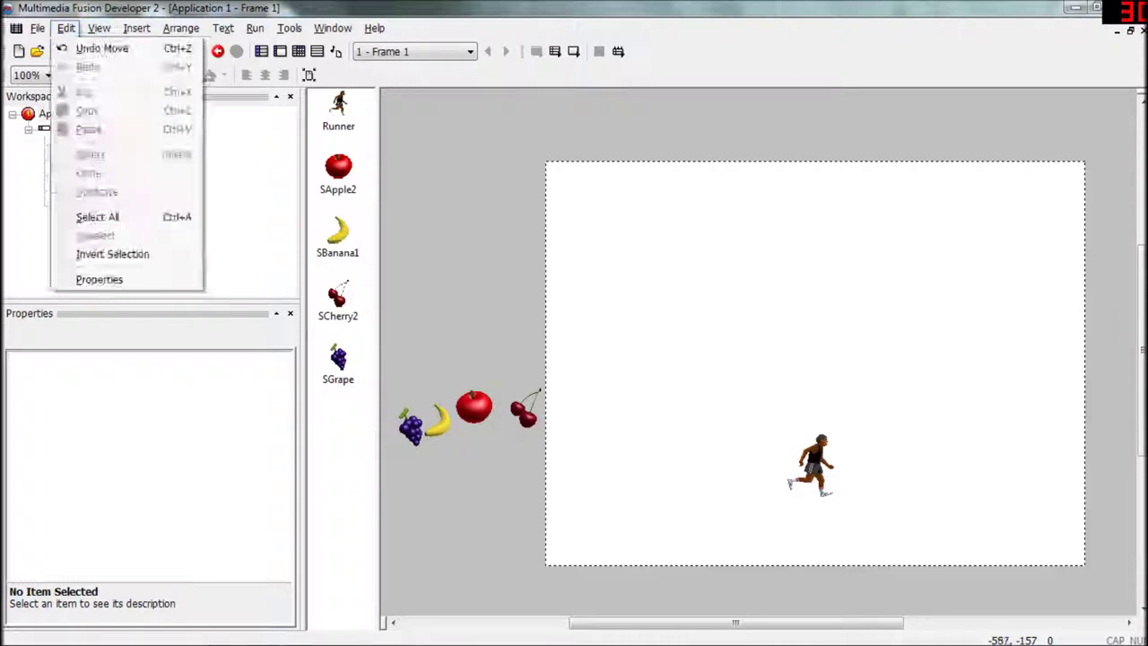
left_click(99, 27)
left_click(99, 27)
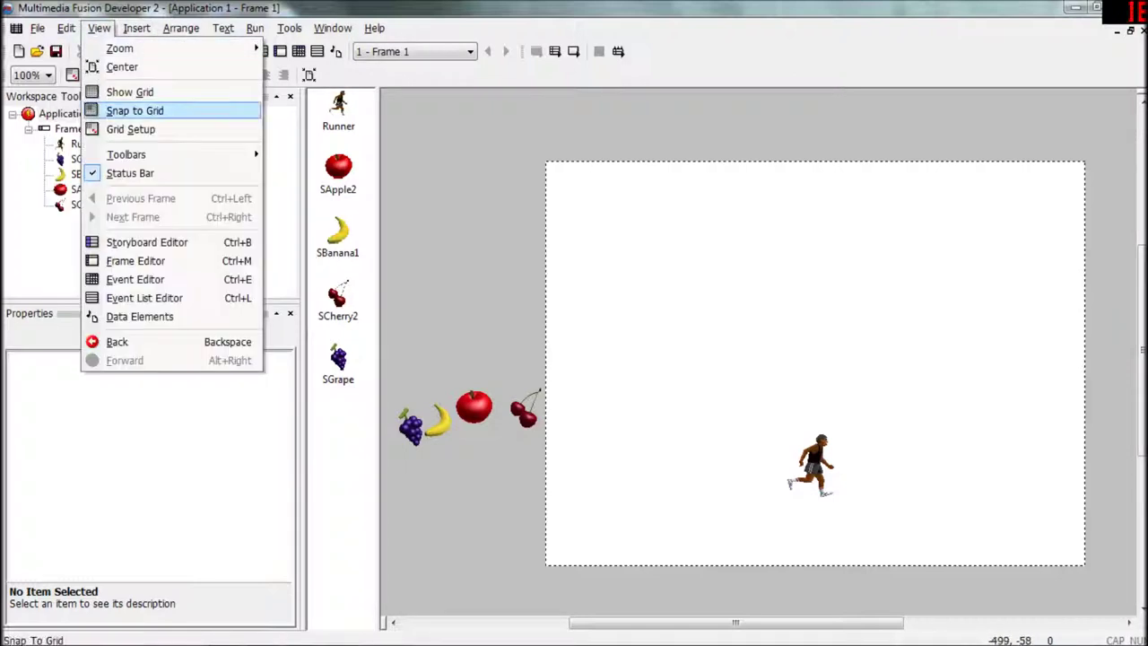
mouse_move(134, 154)
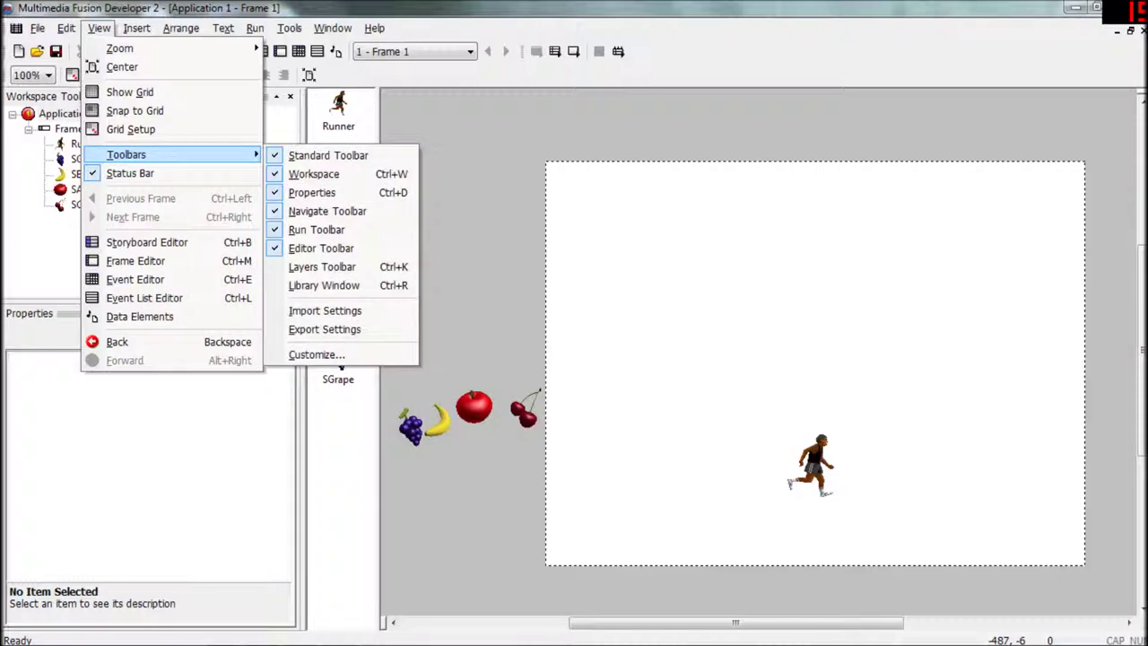
left_click(324, 285)
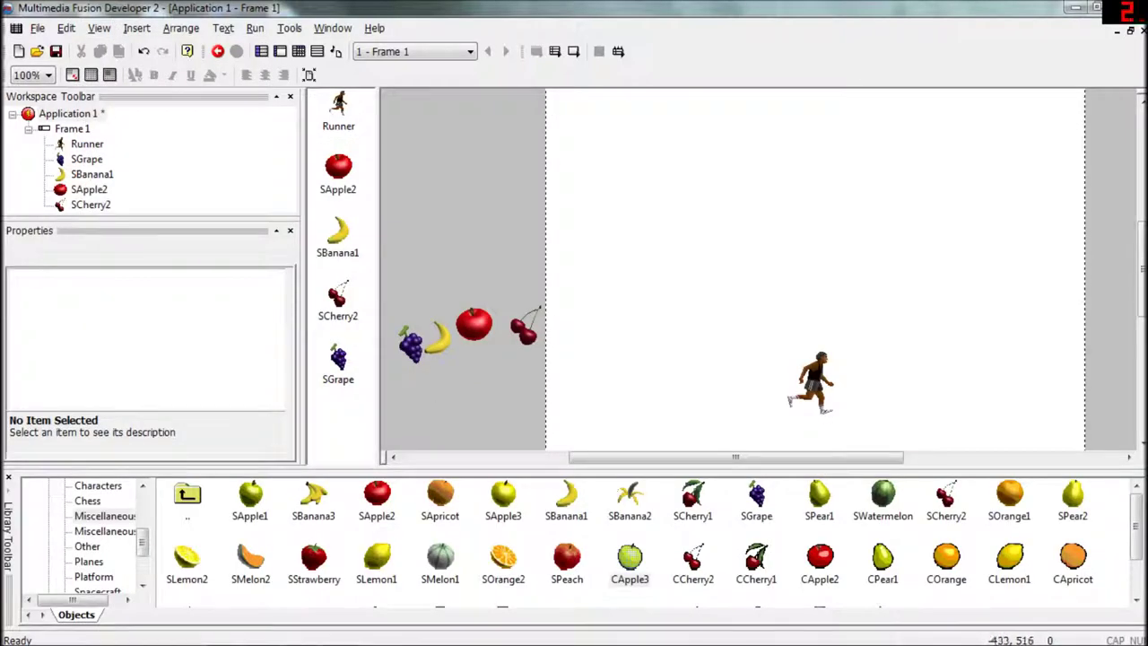
left_click(104, 531)
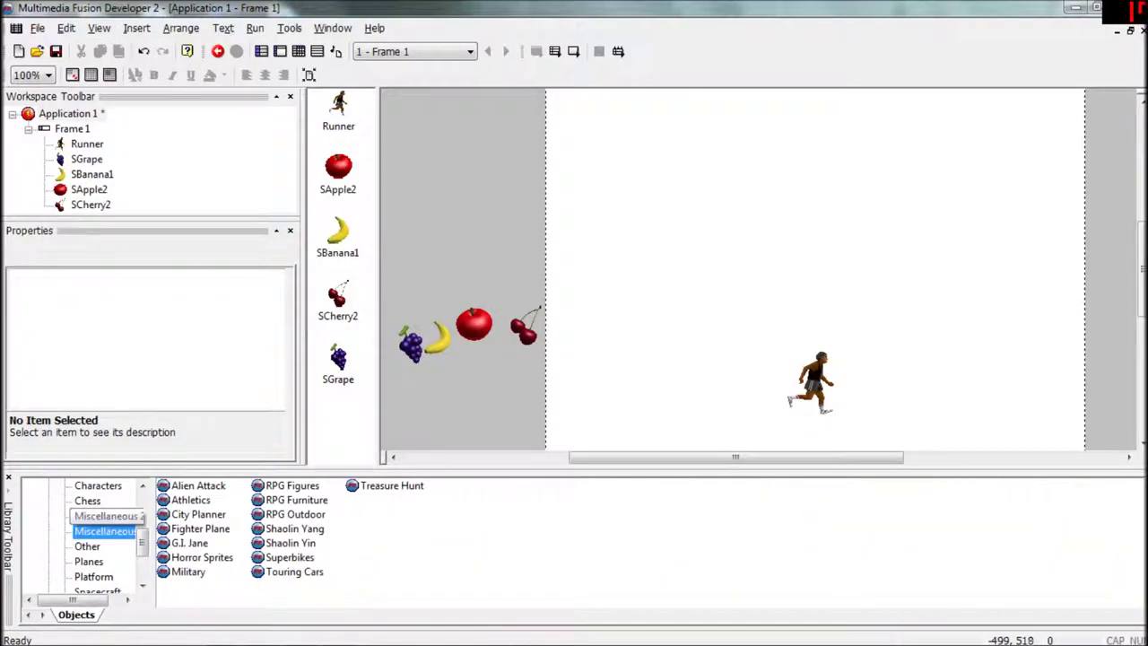
left_click(105, 515)
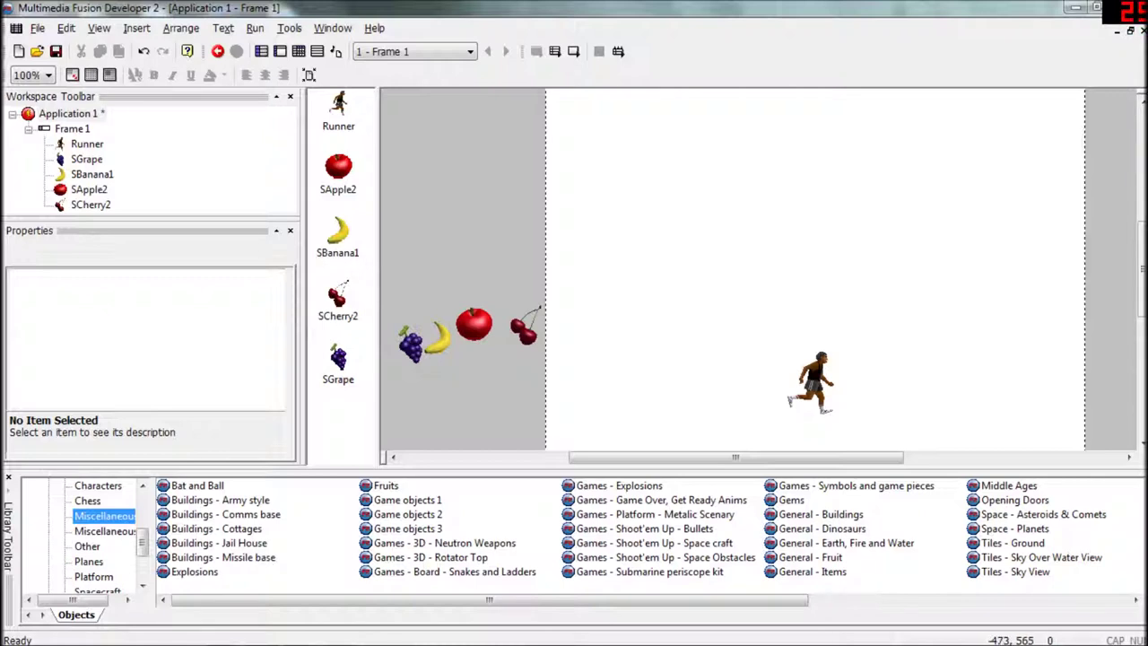
left_click_drag(142, 538, 143, 555)
left_click(97, 531)
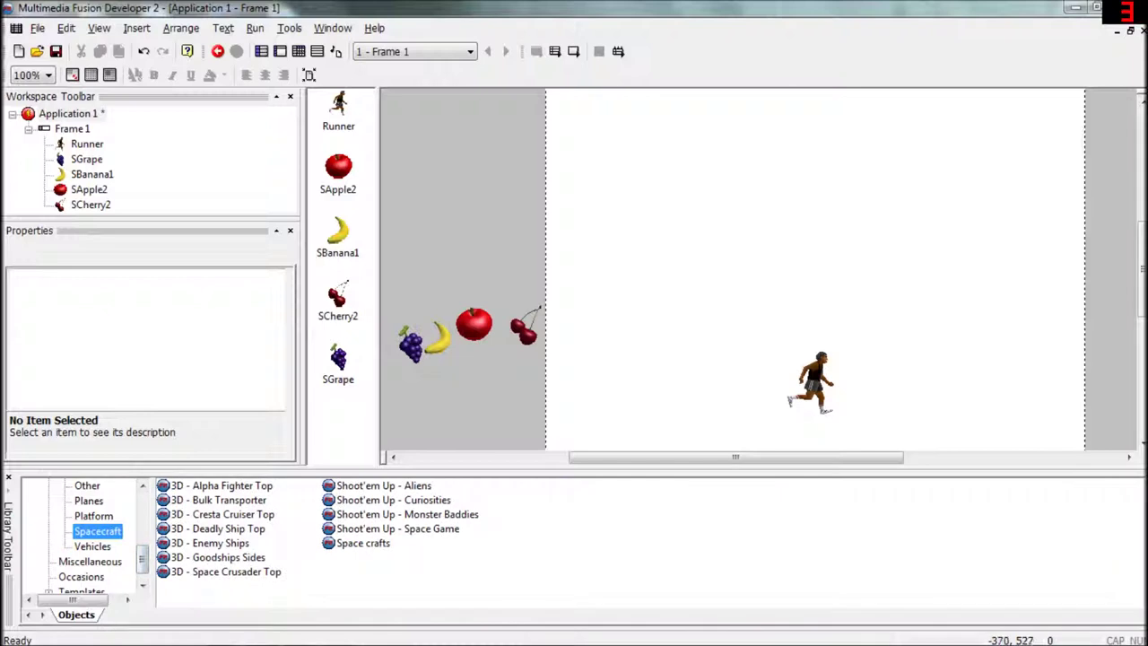
Step: Examine the objects in the 3D - Space Crusader Top library and return to the Spacecraft list
double_click(226, 571)
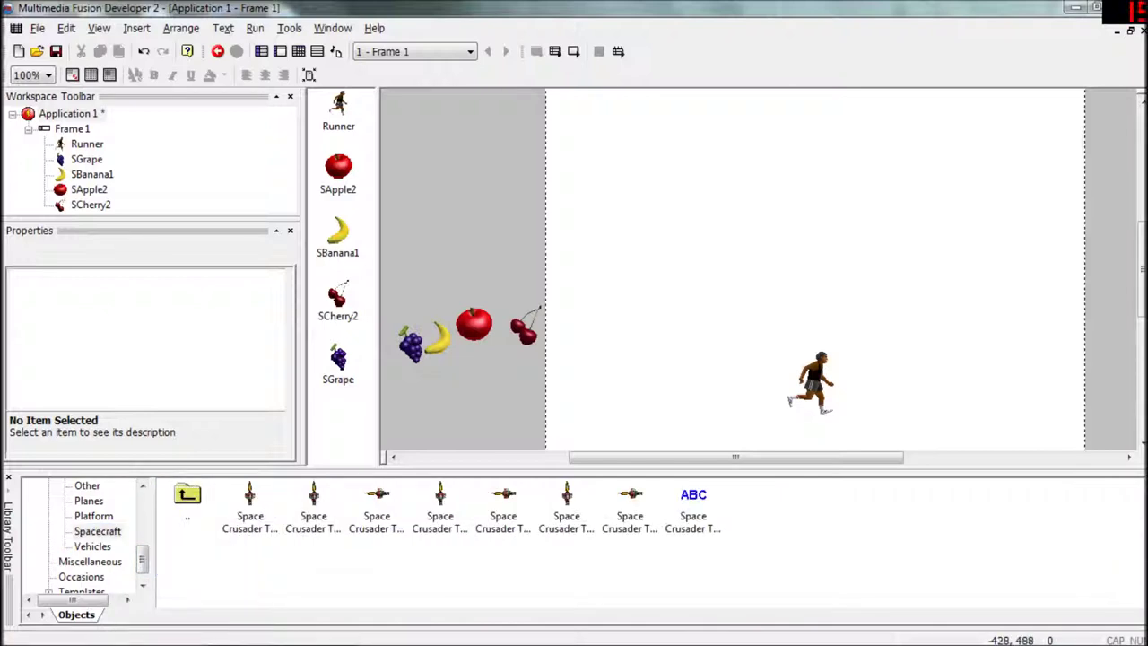
double_click(187, 495)
left_click(174, 571)
left_click(219, 582)
double_click(215, 571)
double_click(188, 496)
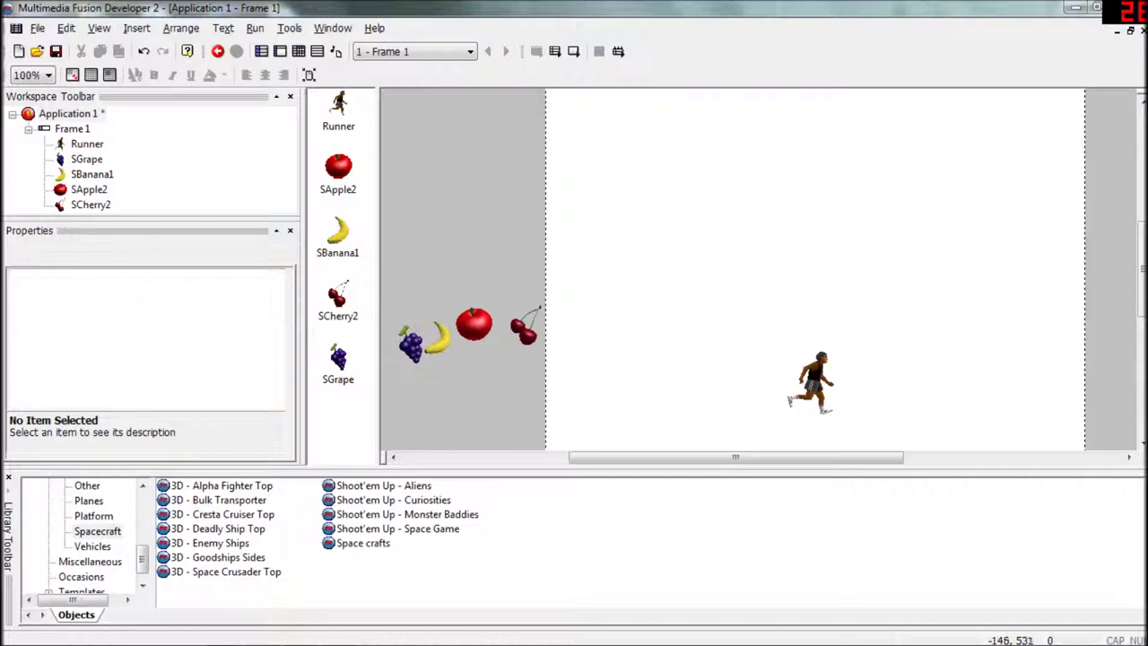
Step: Place the Small UFO from the Space crafts library in the frame's upper-left corner and close the library
double_click(363, 543)
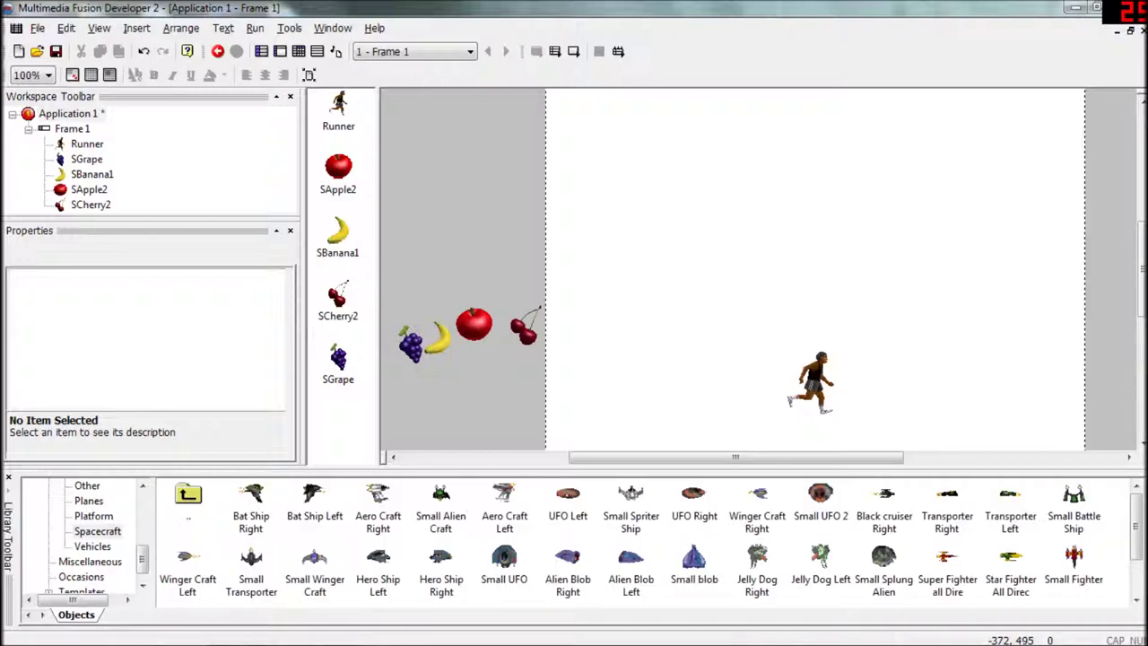
left_click_drag(504, 558, 585, 198)
left_click(8, 477)
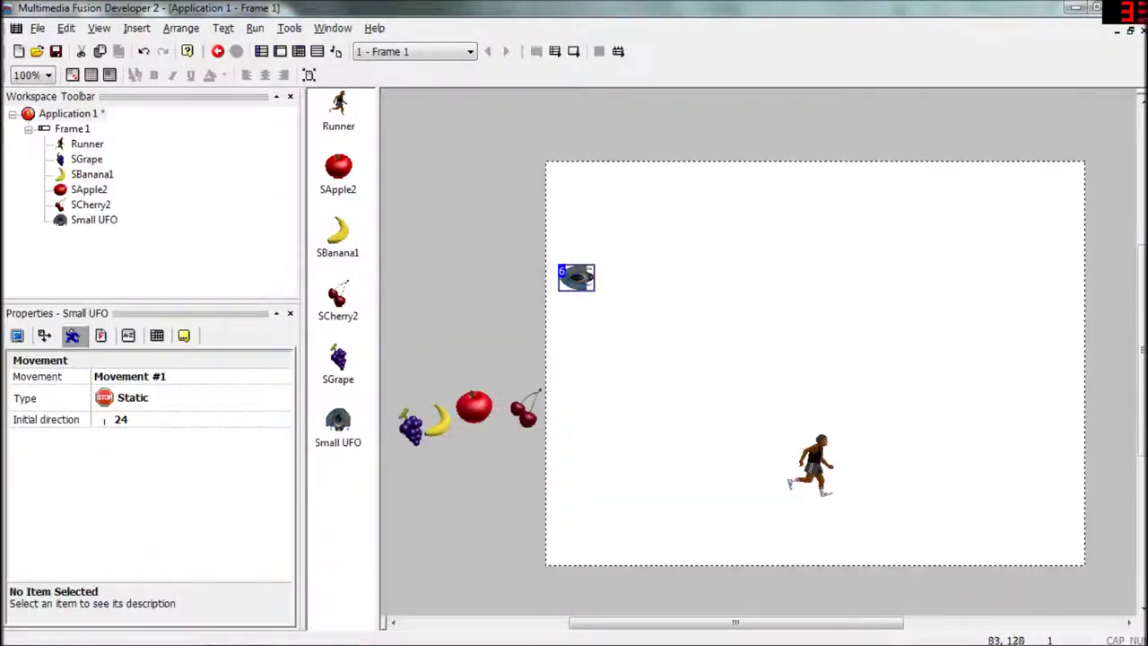
left_click_drag(568, 176, 569, 182)
Step: Test-run the game with the Small UFO and inspect the UFO's animation frames
key("F7")
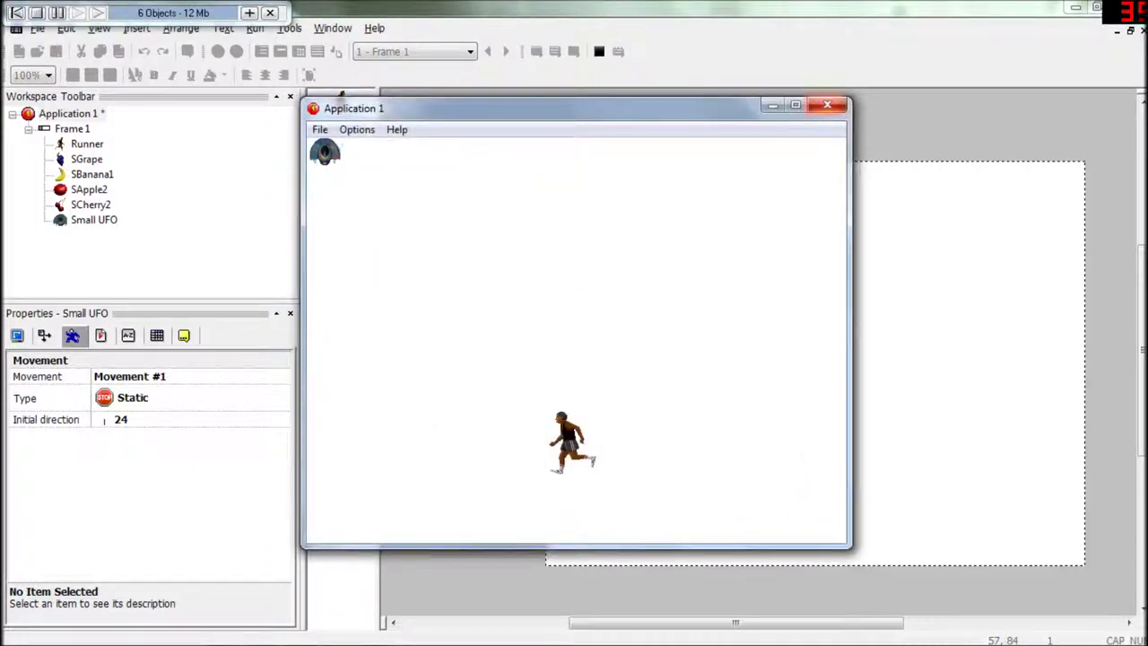
left_click(826, 105)
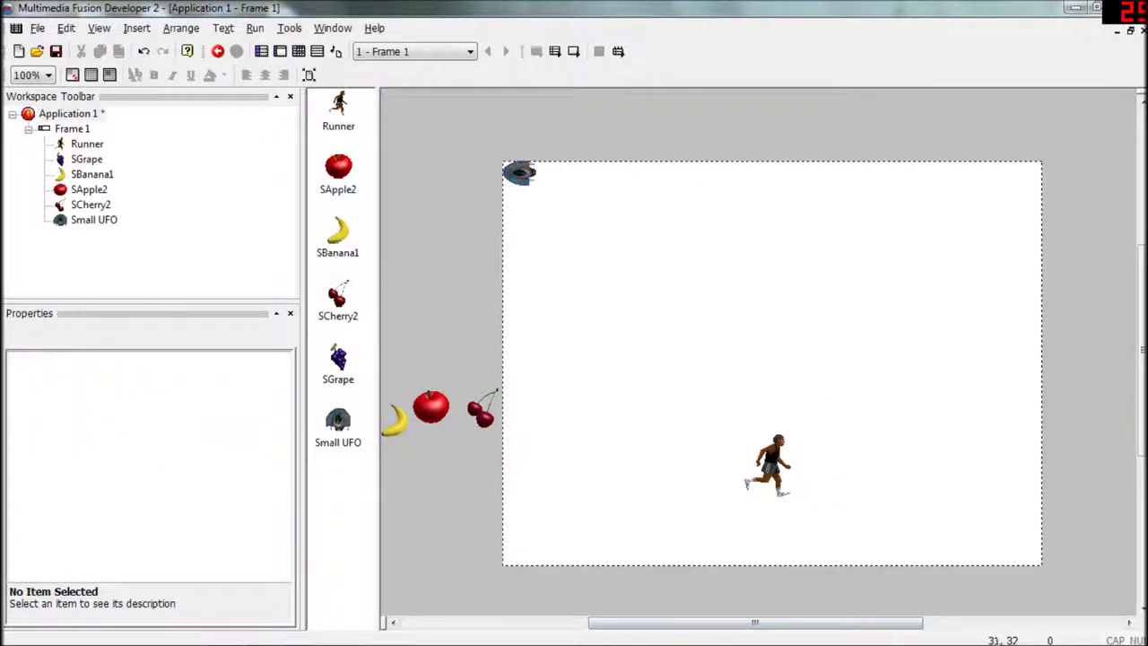
double_click(529, 171)
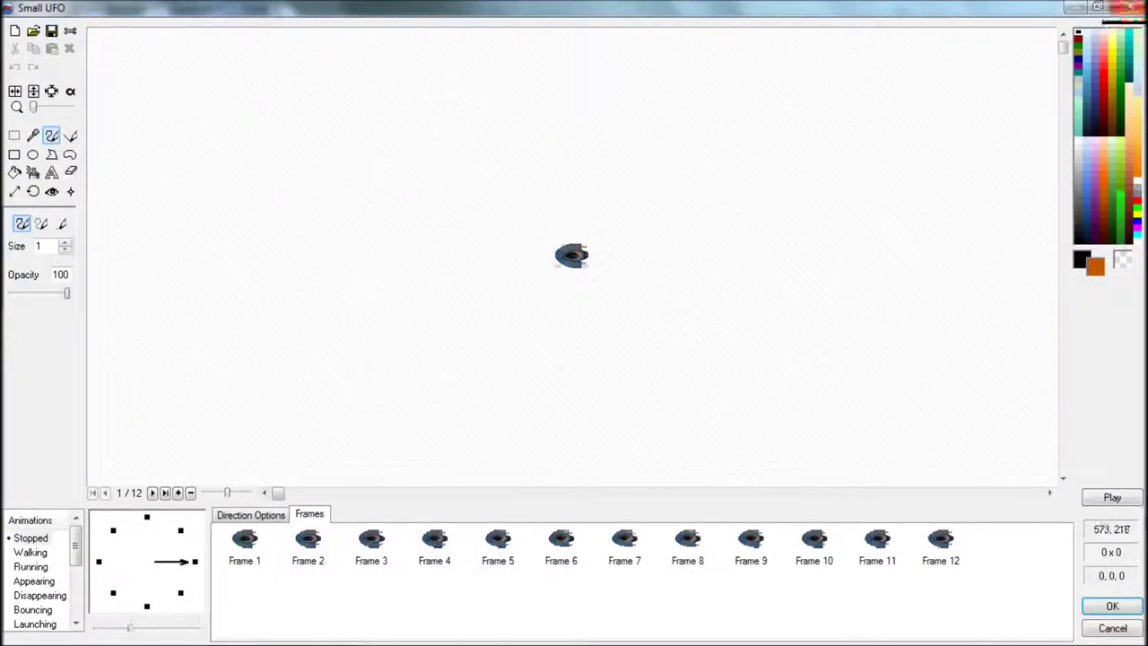
left_click(1111, 605)
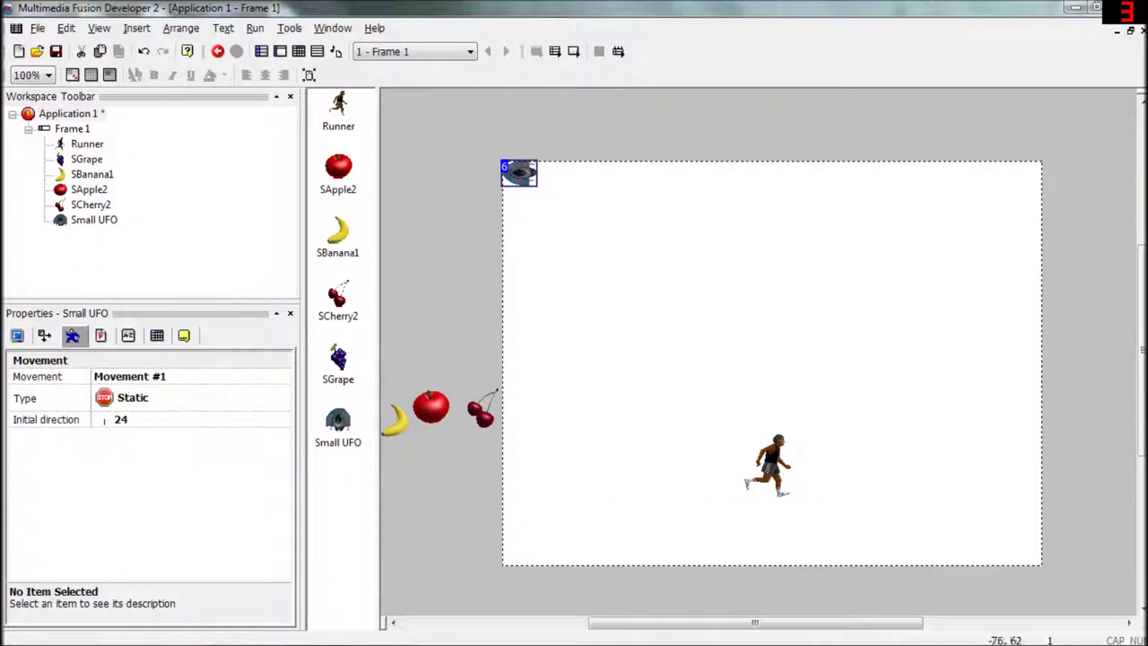
Step: Set the Small UFO's movement type to Path
left_click(131, 398)
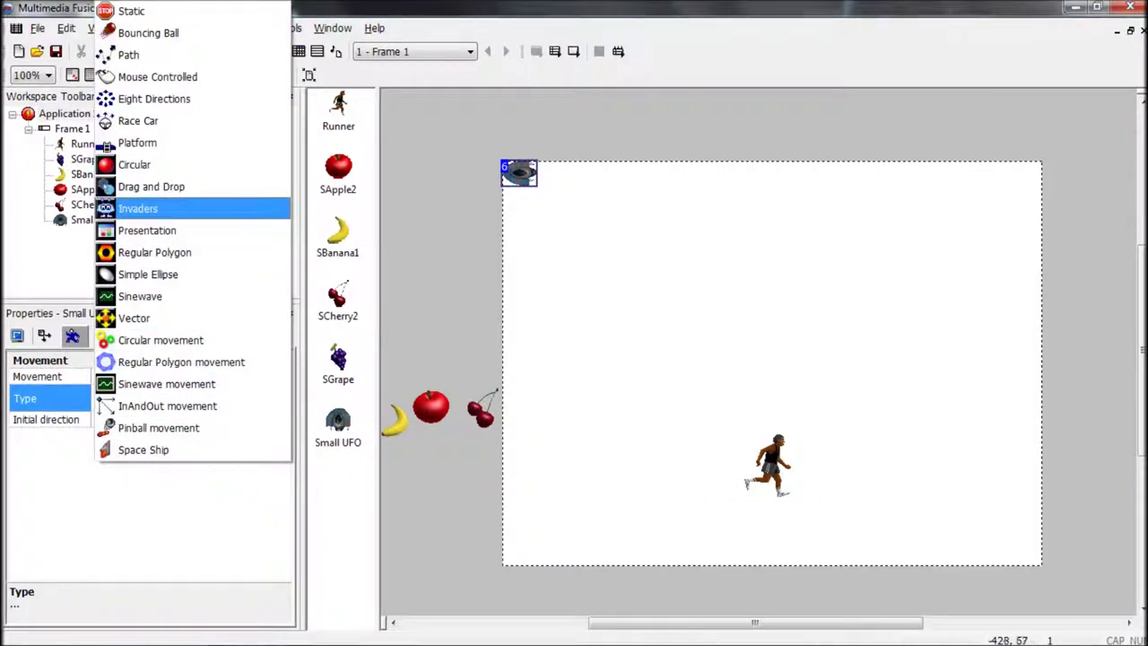
left_click(115, 502)
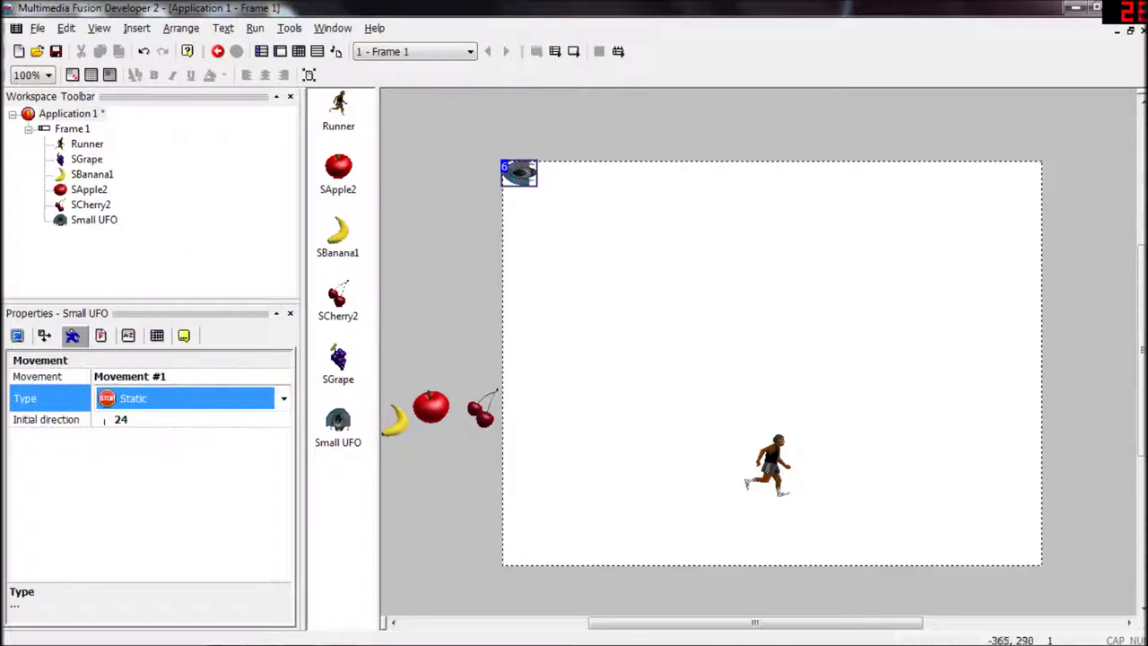
left_click(176, 398)
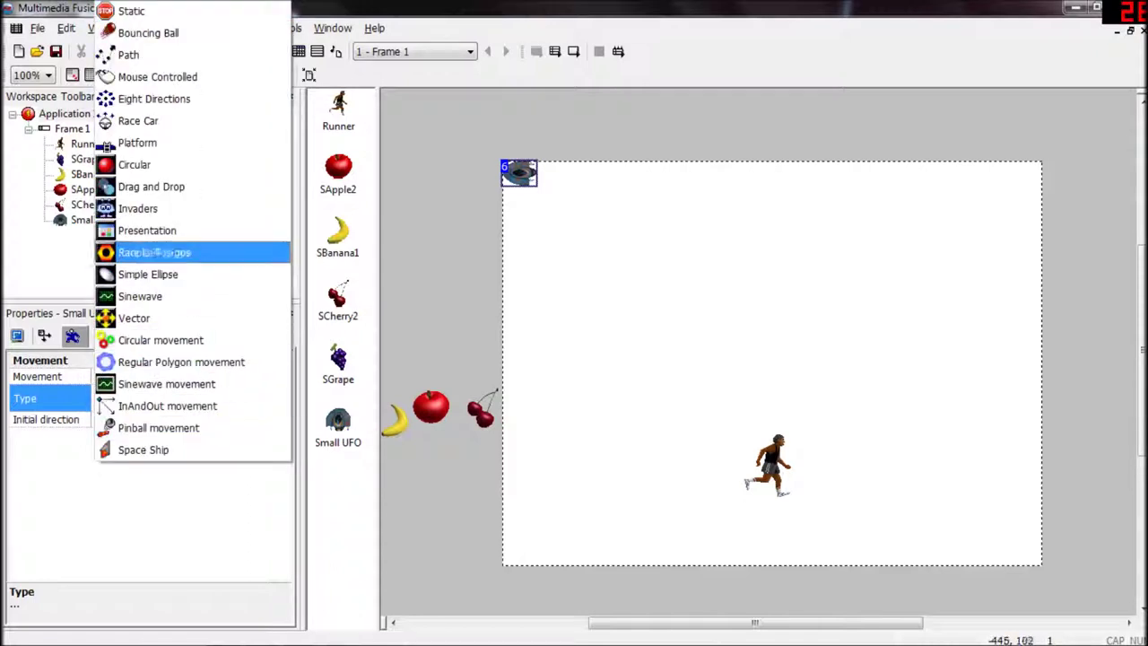
left_click(134, 55)
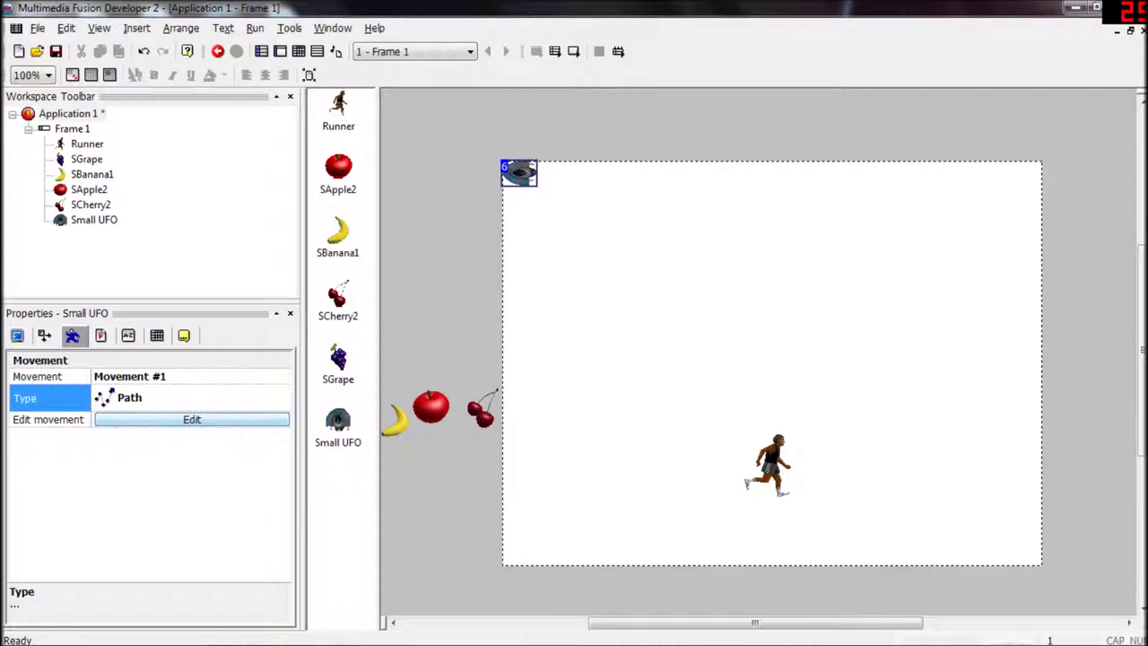
left_click(192, 419)
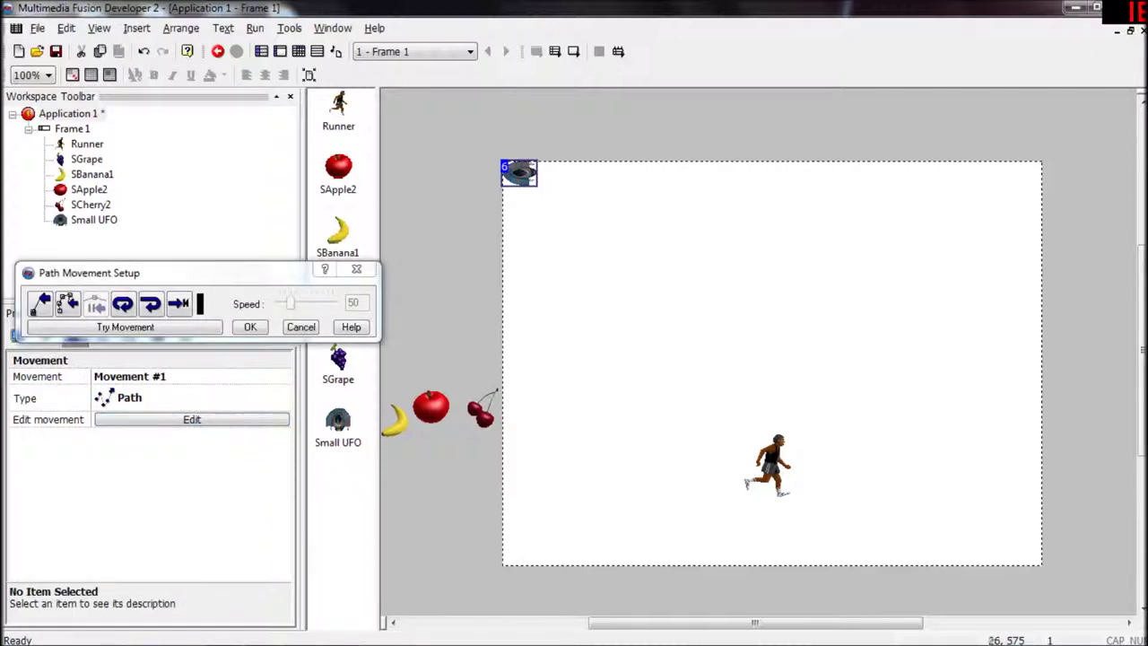
left_click_drag(56, 277, 189, 268)
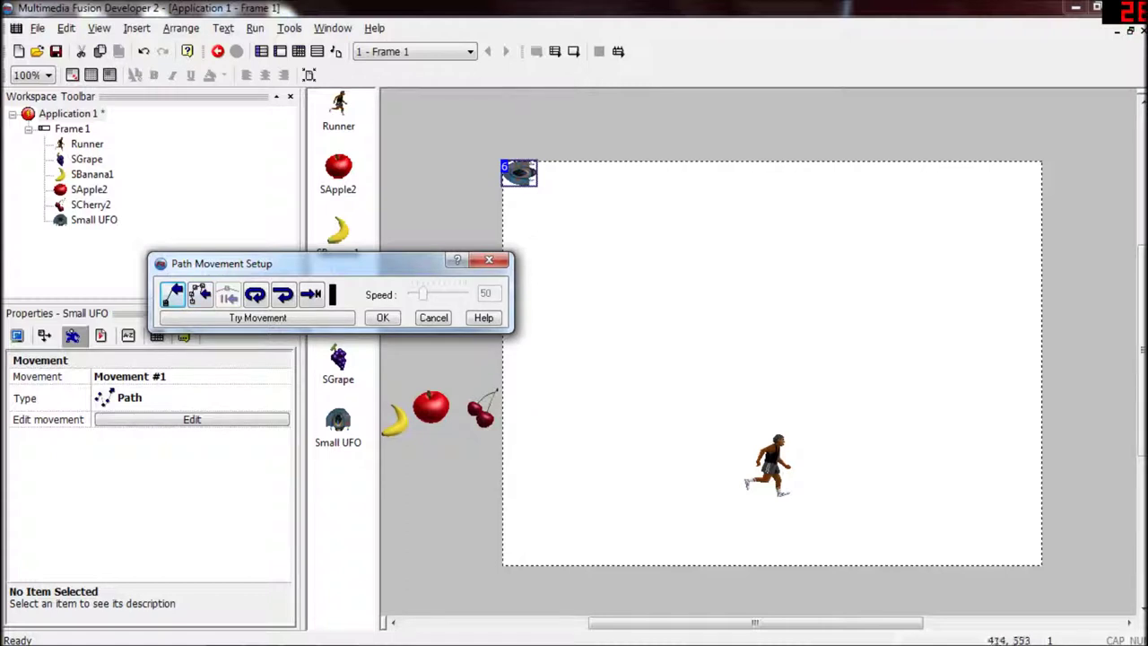
left_click(178, 294)
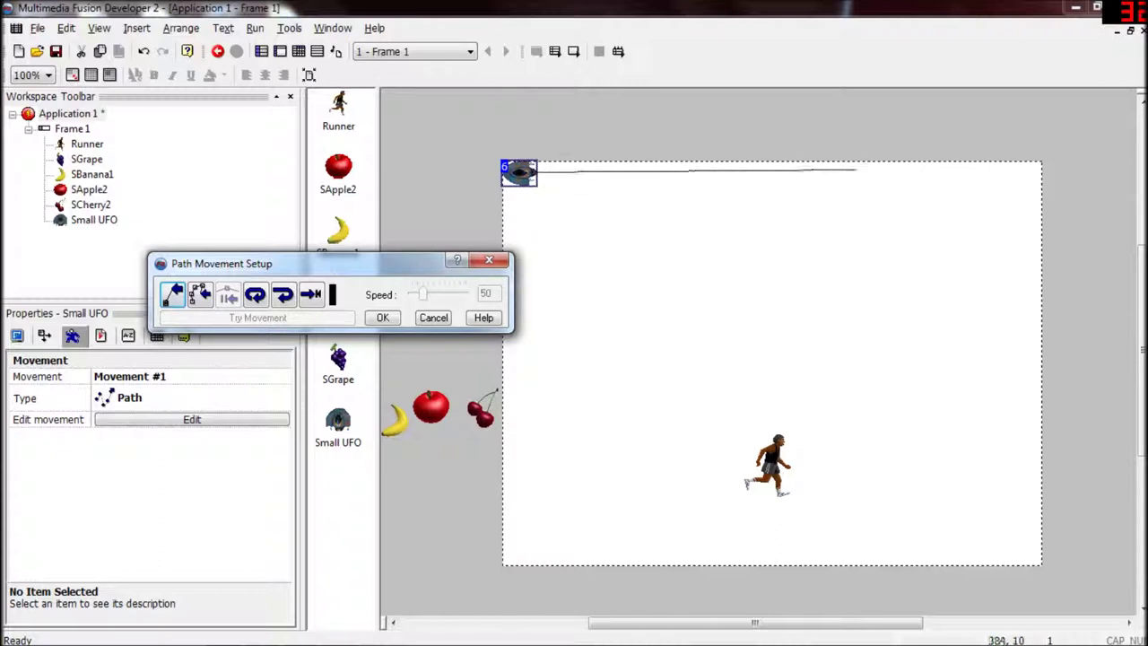
left_click(1015, 170)
left_click_drag(1014, 171, 1016, 198)
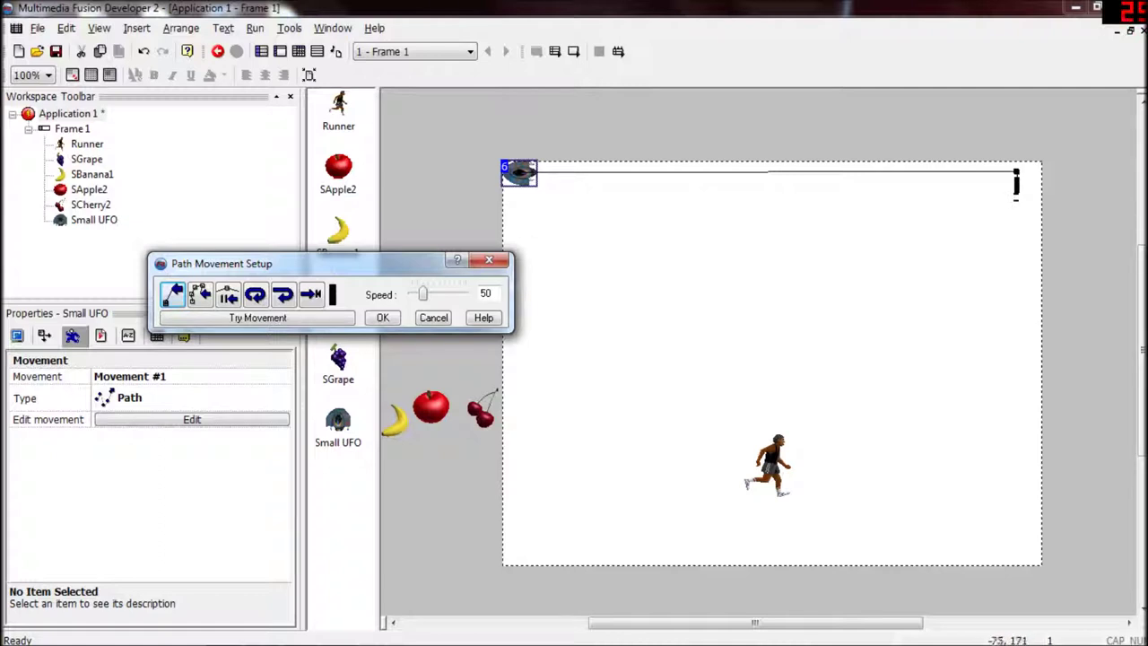
left_click(433, 317)
Step: Draw a wavy multi-point path for the Small UFO across the frame's upper edge and test-run the game
left_click(192, 419)
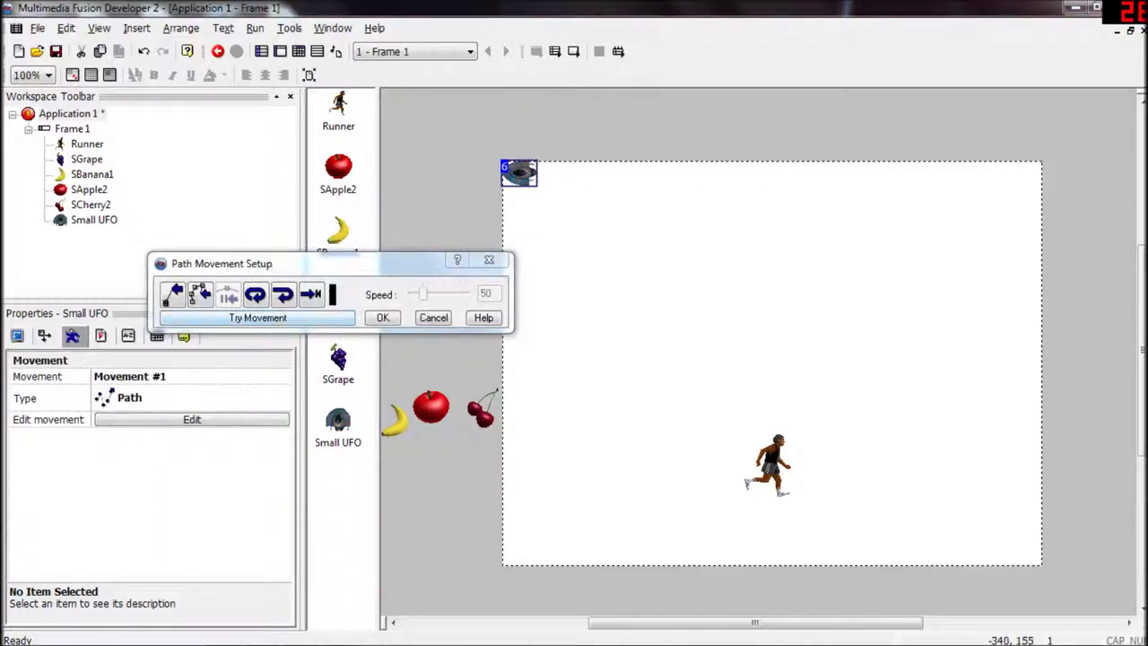
left_click(179, 300)
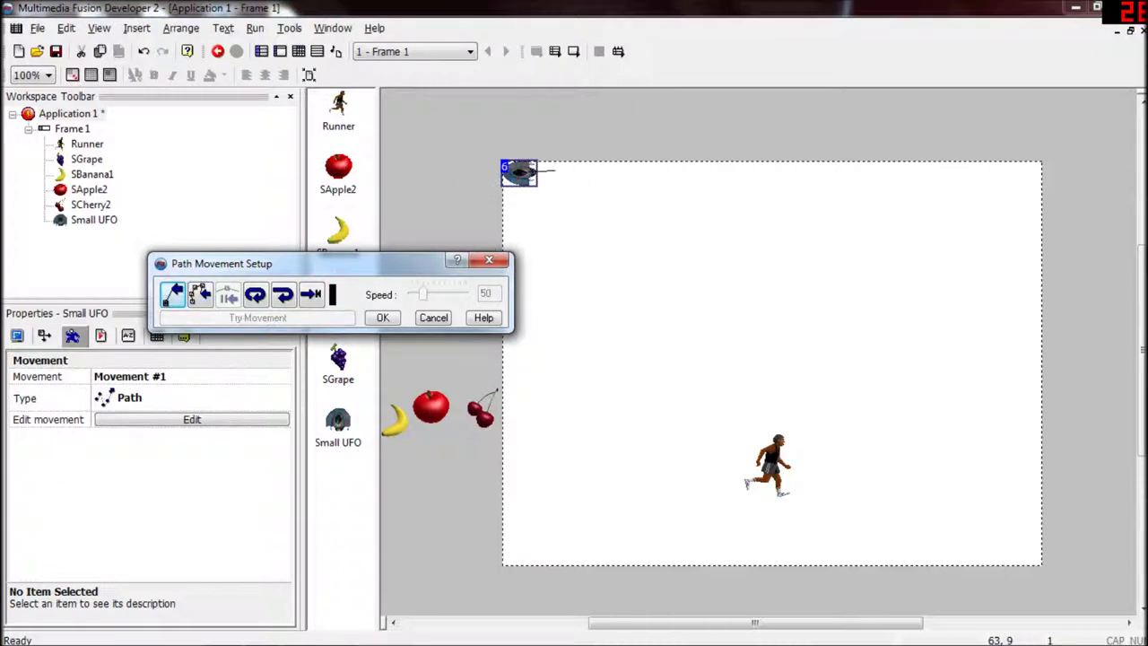
mouse_move(557, 172)
left_mouse_down()
mouse_move(625, 186)
mouse_move(673, 176)
mouse_move(845, 193)
mouse_move(986, 177)
mouse_move(1004, 186)
left_mouse_up()
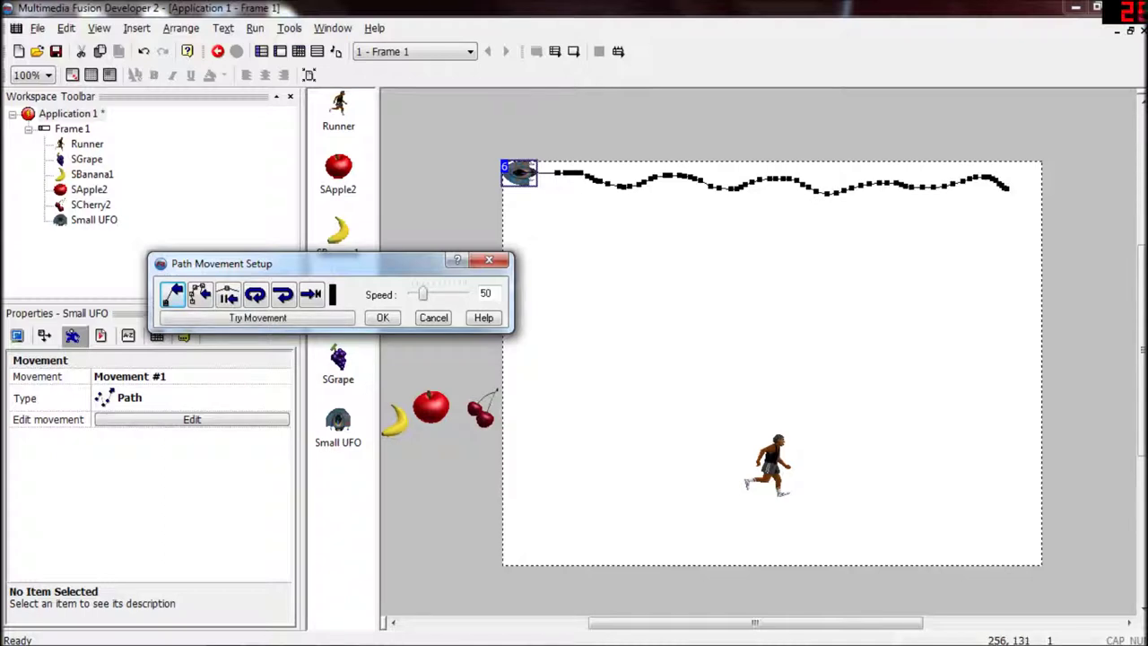
left_click(382, 318)
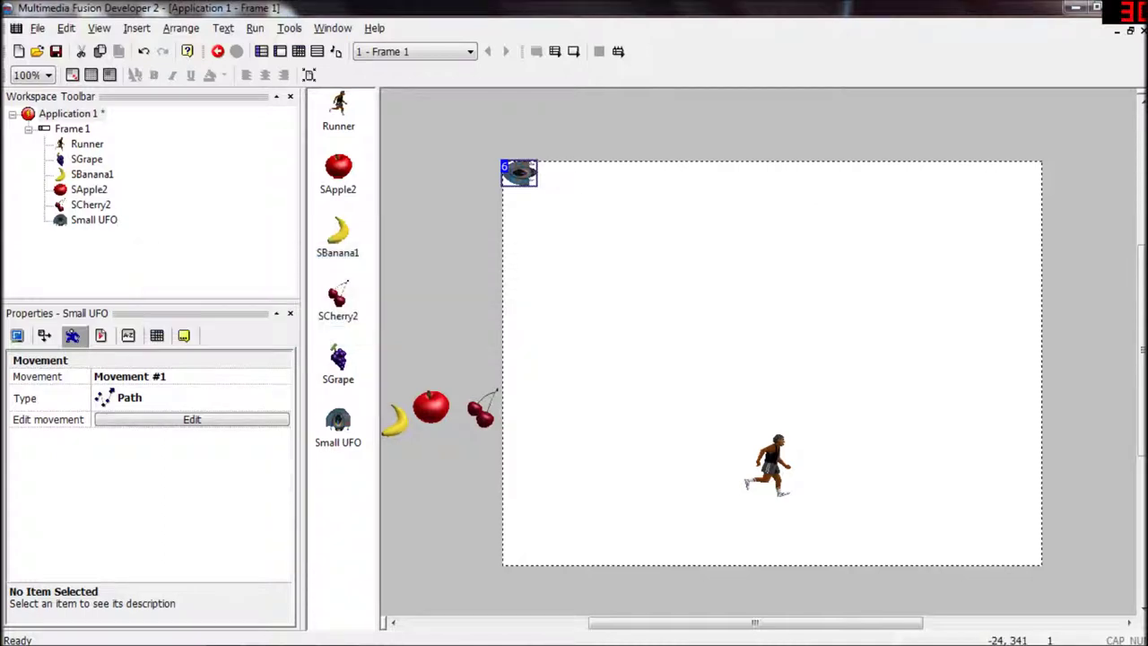
key("F7")
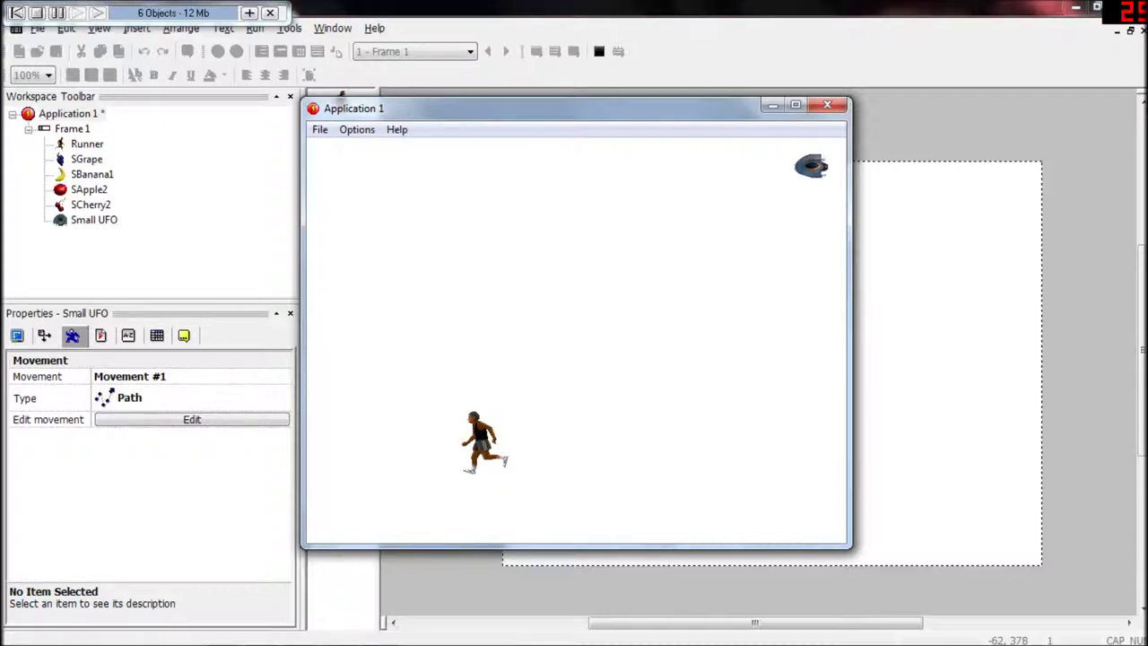
left_click(826, 105)
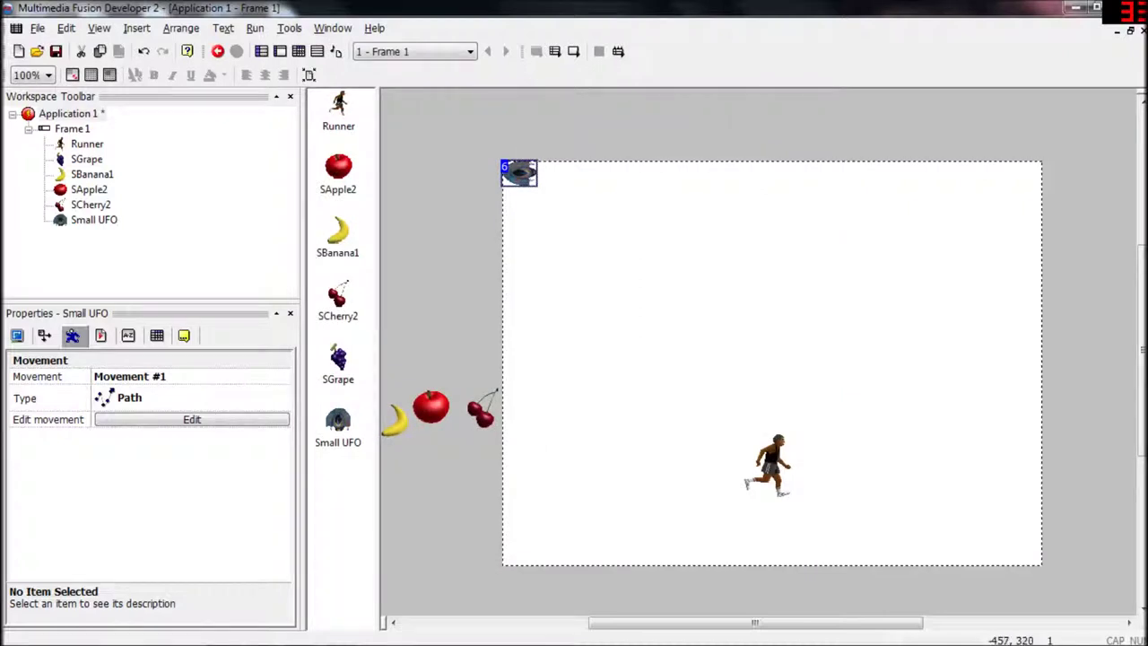
Step: Set the Small UFO's path to loop and reverse at its end, and test-run the game
left_click(180, 419)
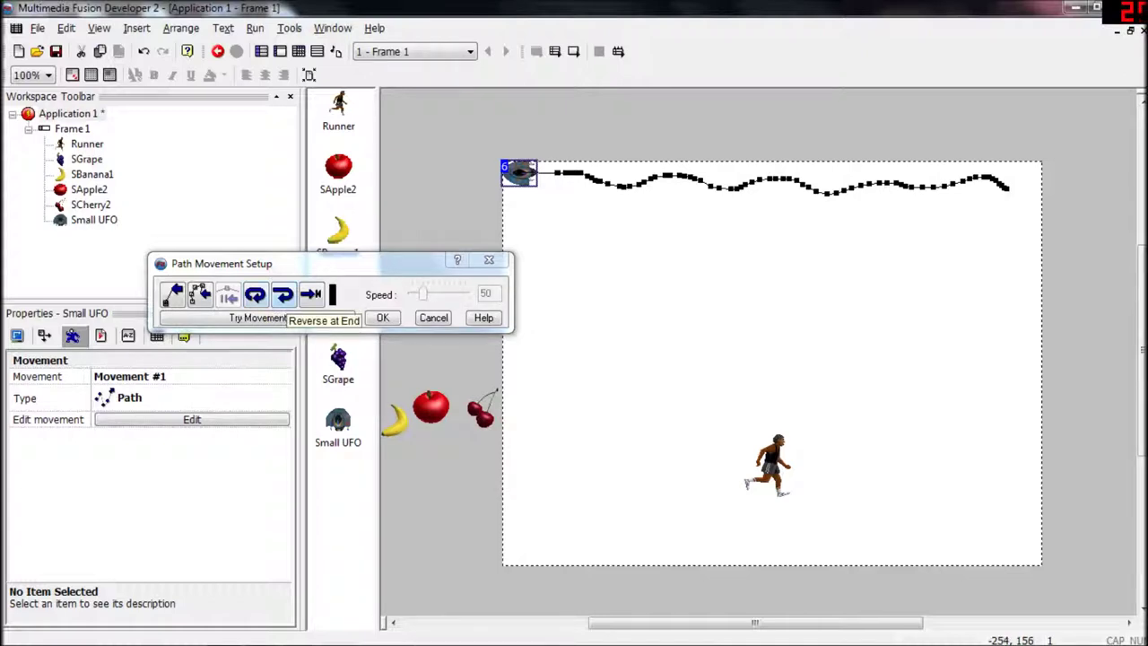
left_click(255, 296)
left_click(282, 296)
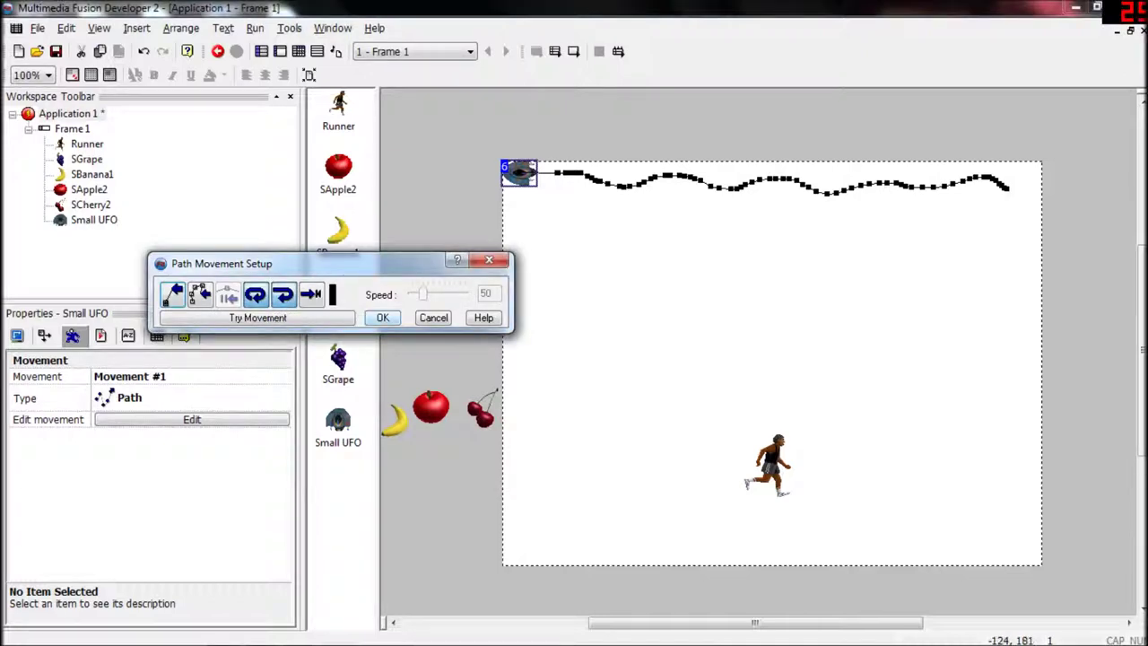
left_click(383, 317)
key("F7")
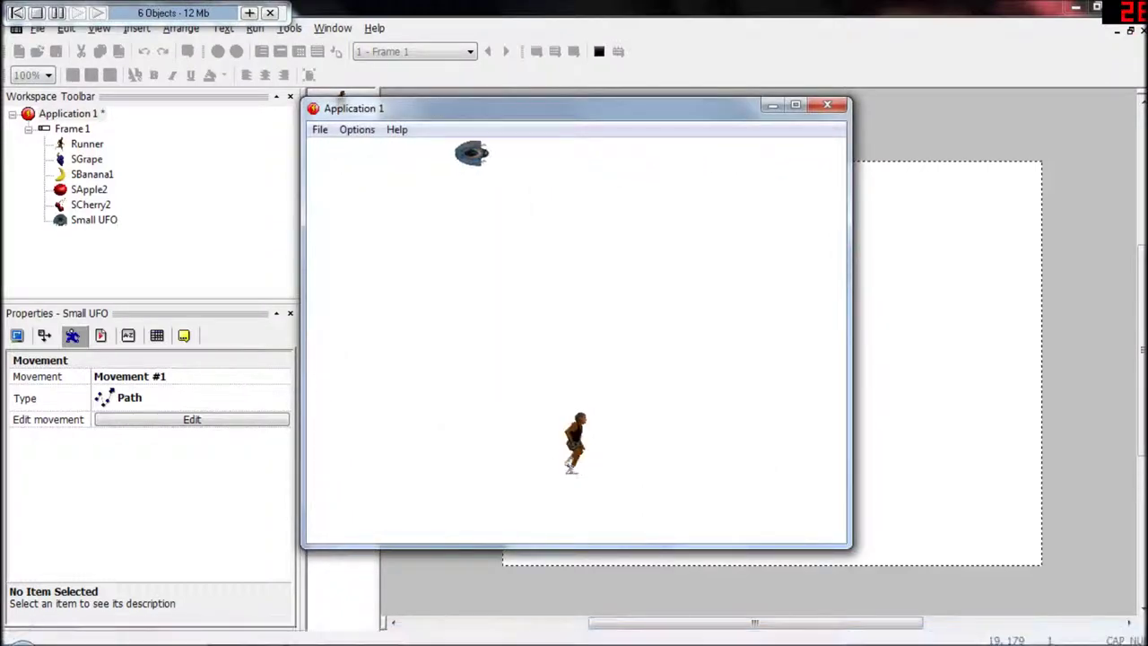
key("alt+F4")
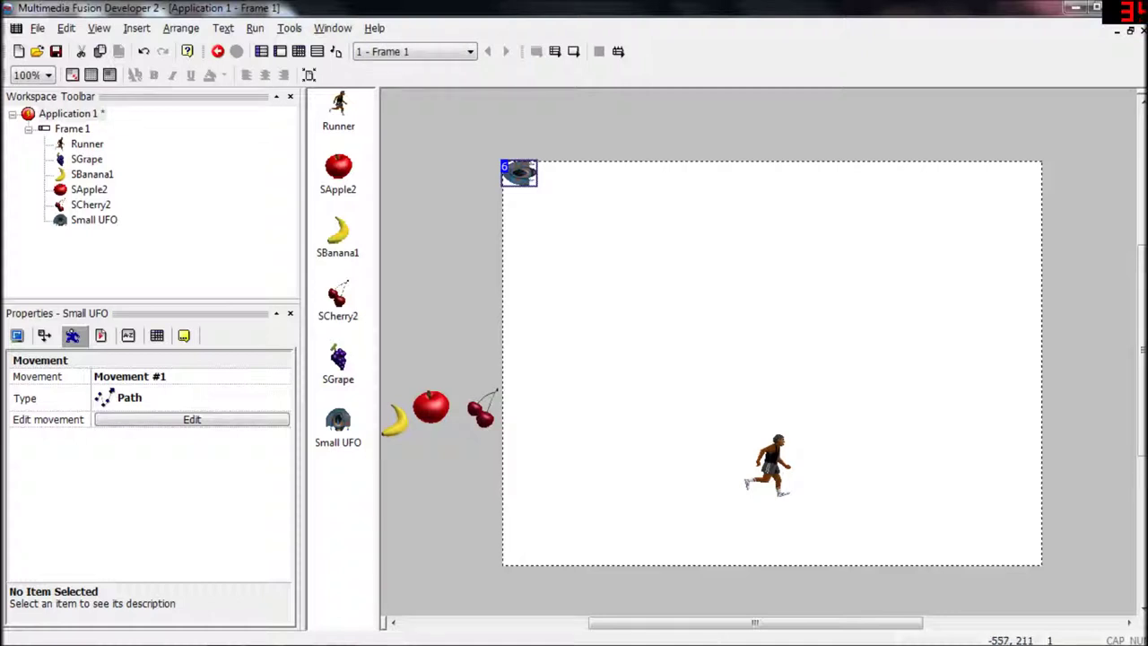
Step: Look through the Small UFO's property categories and return to its movement settings
left_click(44, 335)
left_click(17, 335)
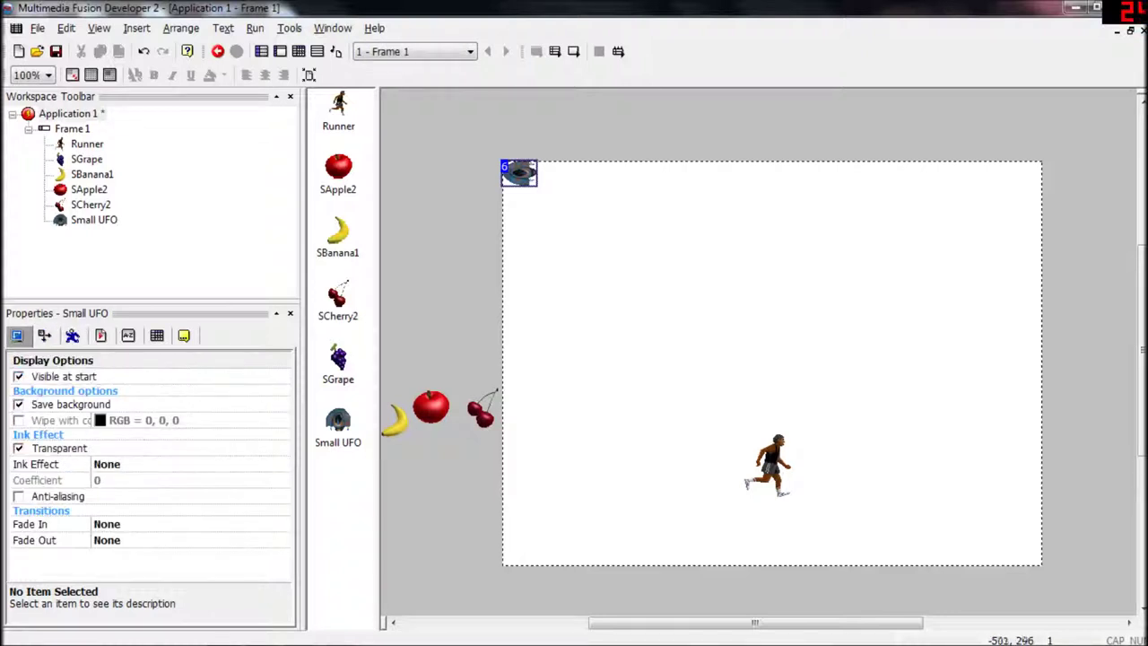
left_click(73, 336)
left_click(100, 336)
left_click(128, 336)
left_click(157, 335)
left_click(184, 336)
left_click(72, 335)
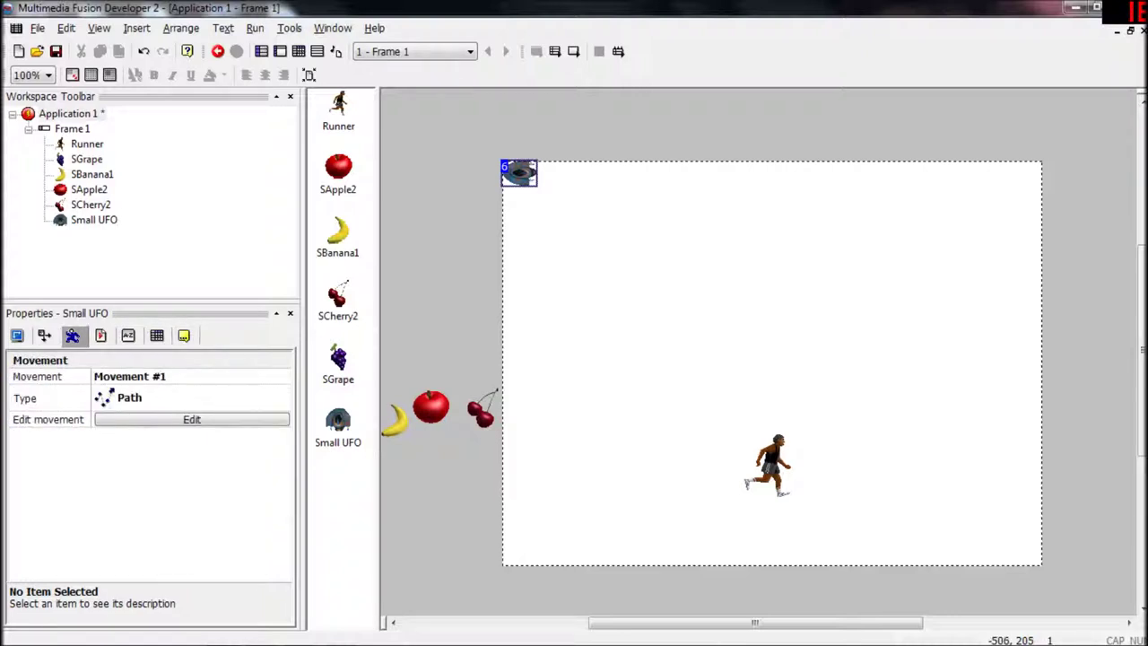
Step: Preview the Small UFO's path movement from the path setup
left_click(192, 419)
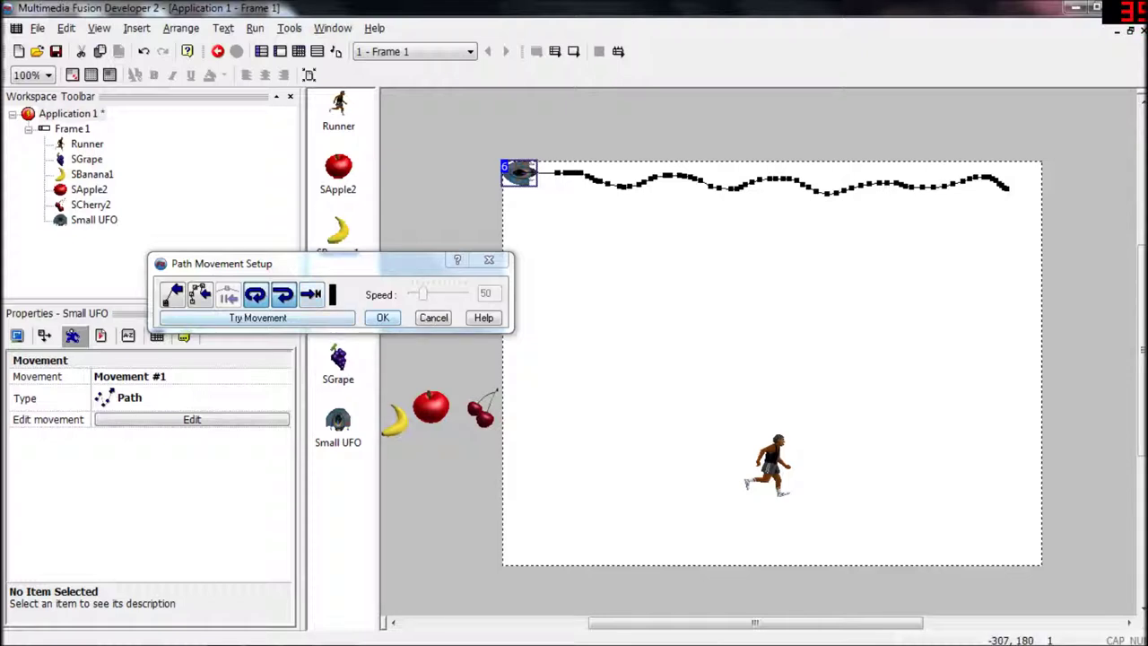
left_click(257, 317)
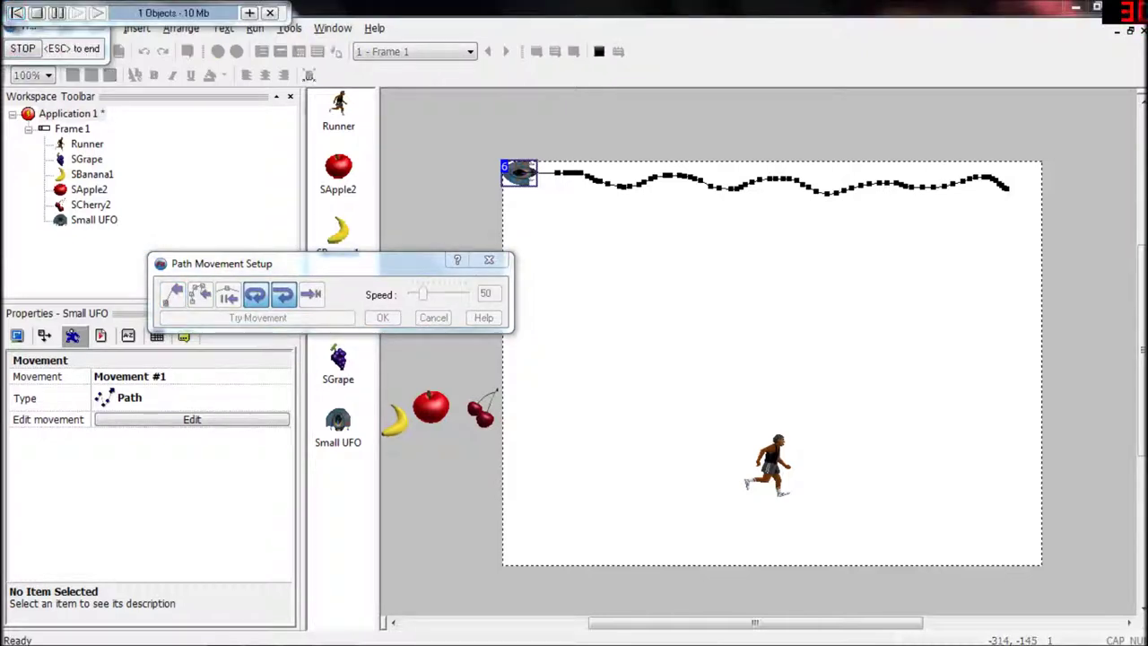
key("Escape")
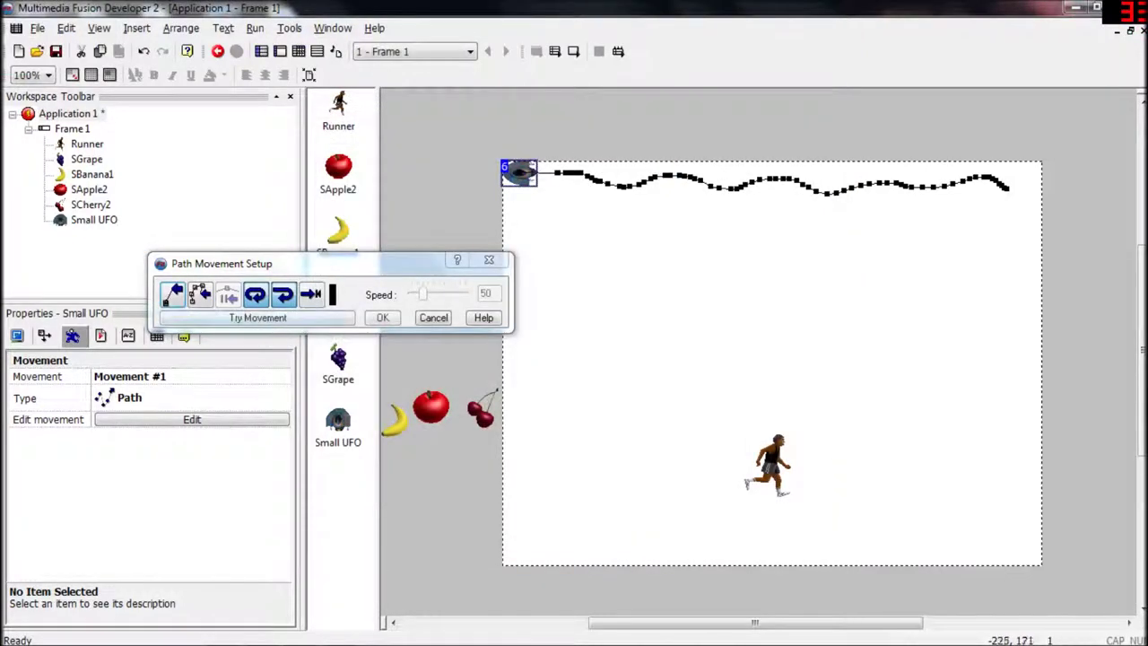
Step: Slightly reduce the speed of the Small UFO's path movement and test-run the game
left_click_drag(416, 268, 380, 290)
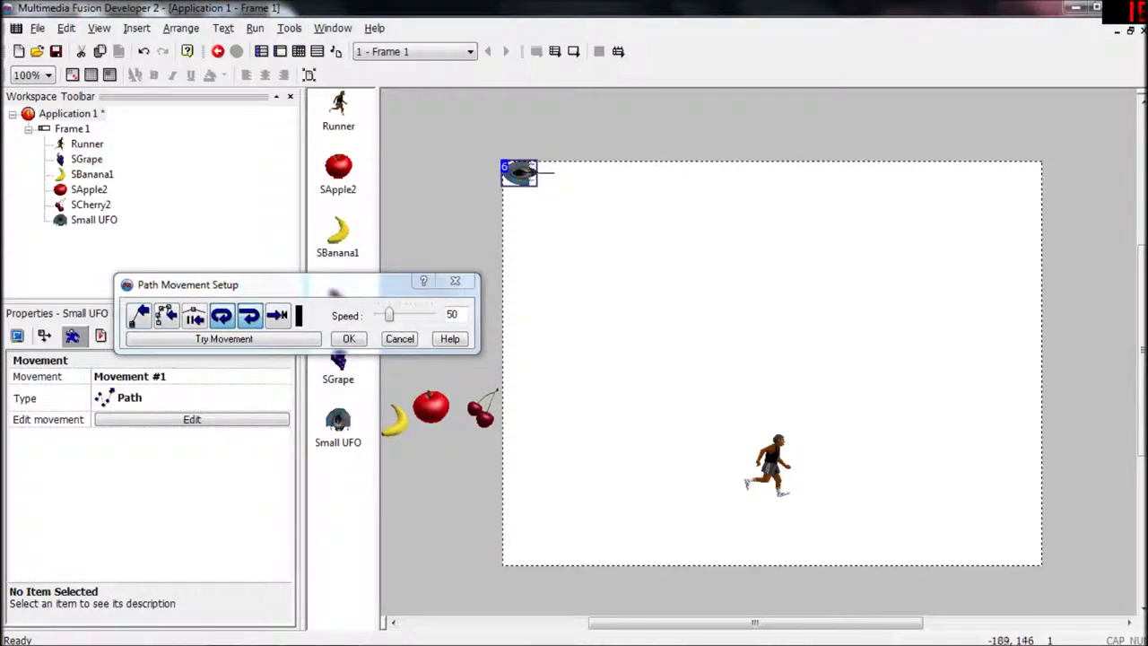
left_click_drag(390, 314, 384, 314)
key("Return")
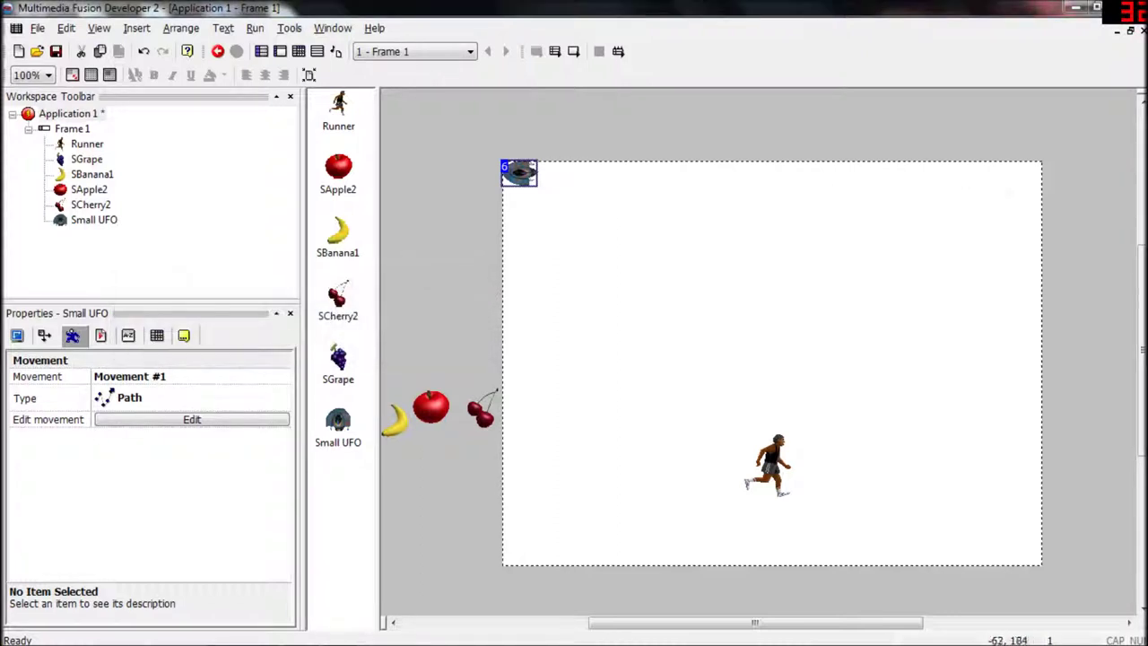
key("F8")
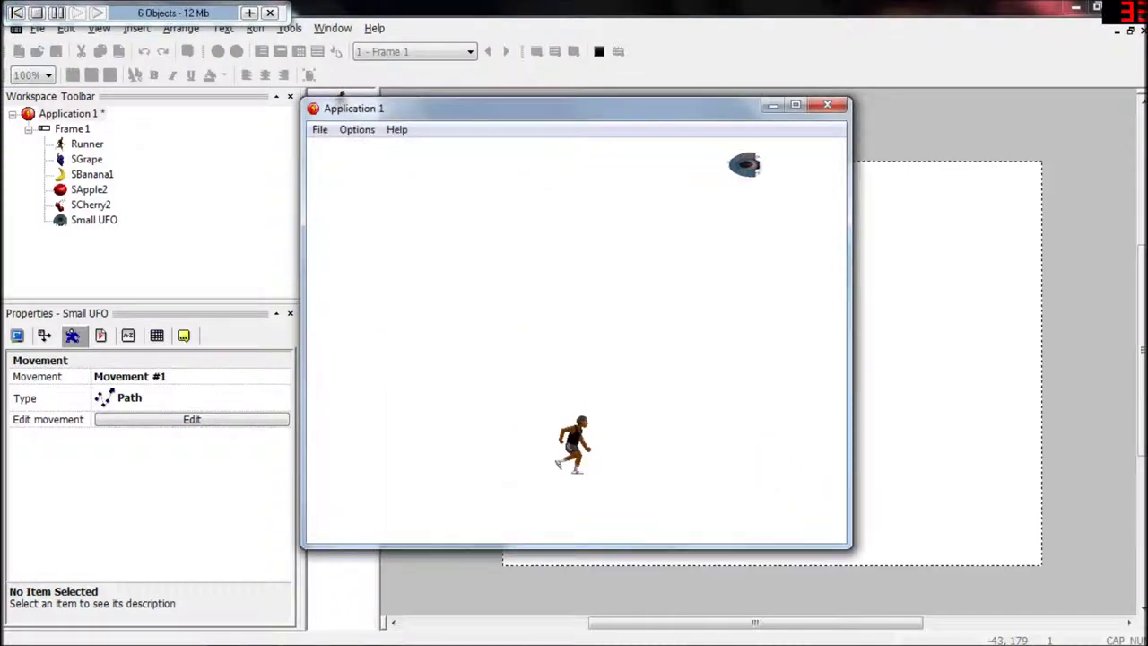
key("alt+F4")
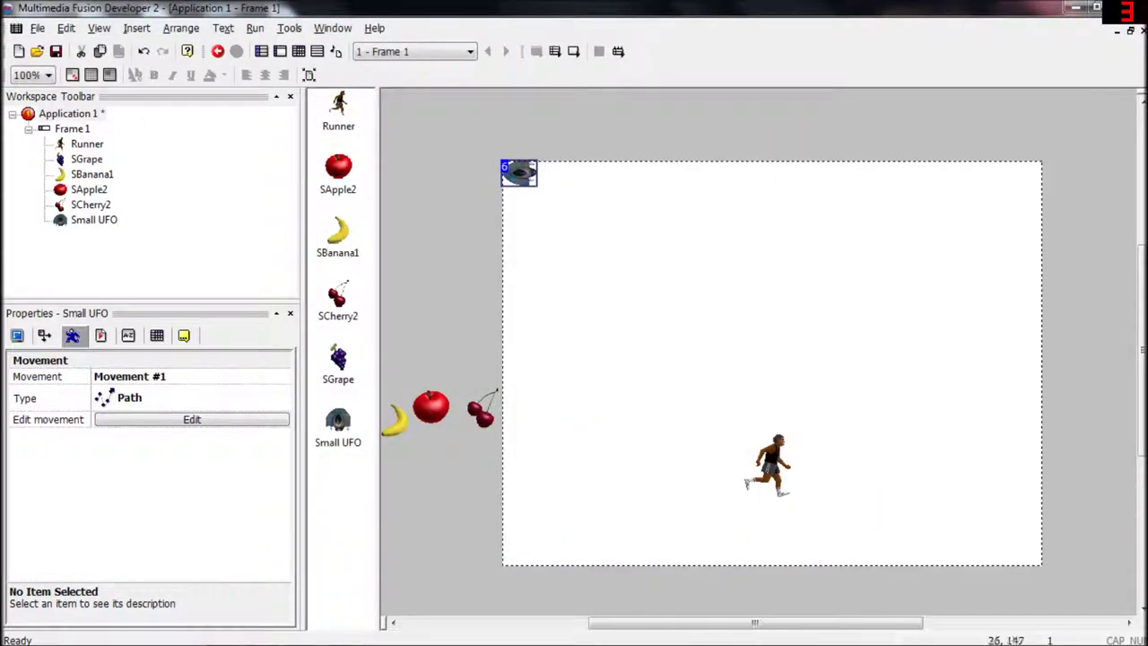
left_click(447, 238)
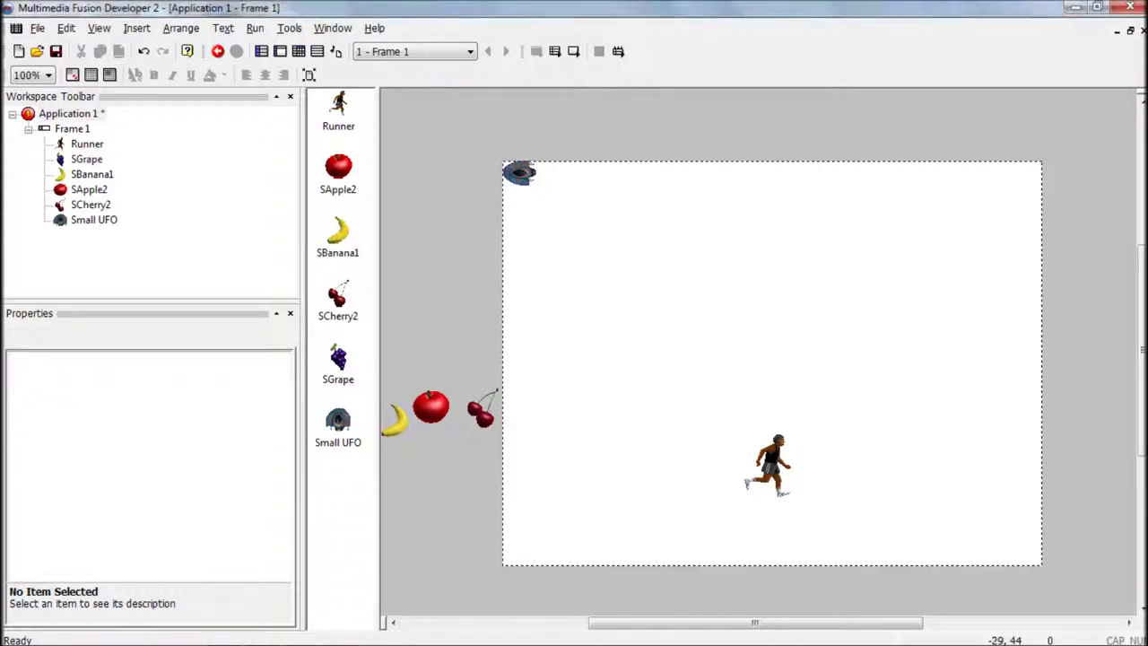
left_click_drag(659, 622, 580, 622)
left_click_drag(444, 342, 687, 476)
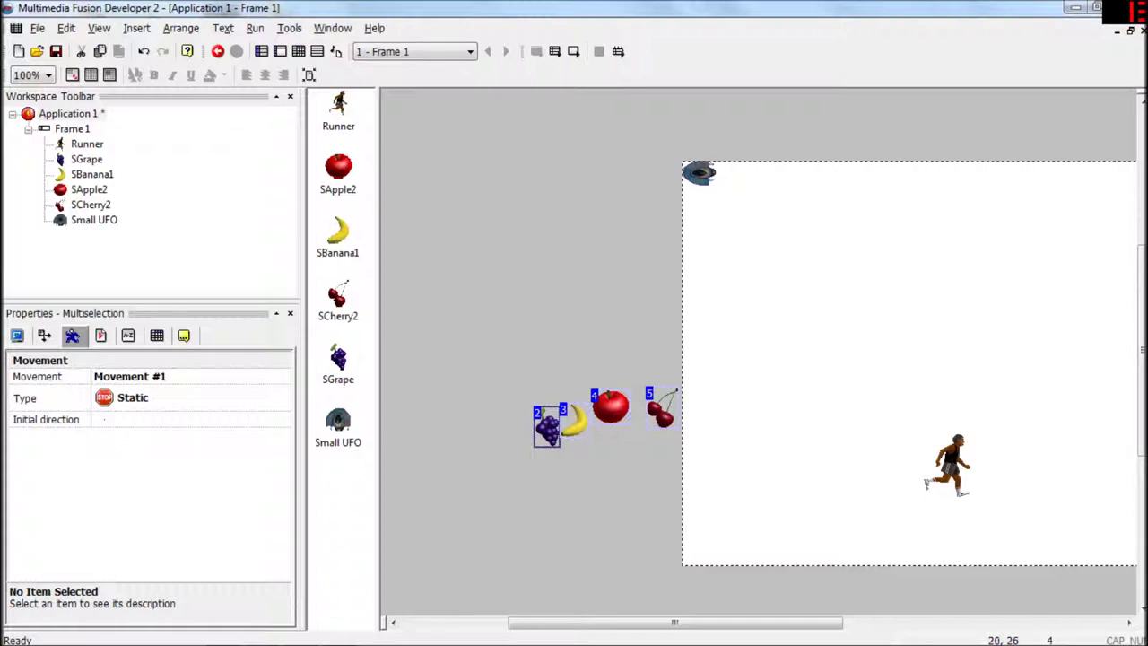
left_click_drag(674, 622, 749, 622)
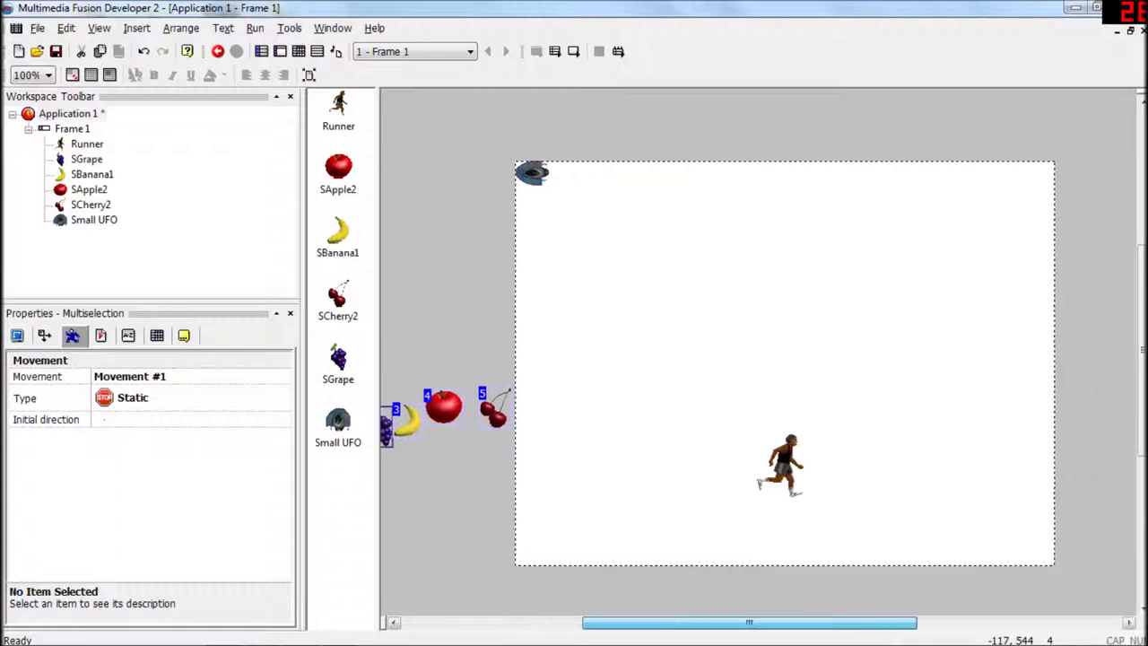
left_click_drag(731, 392, 855, 502)
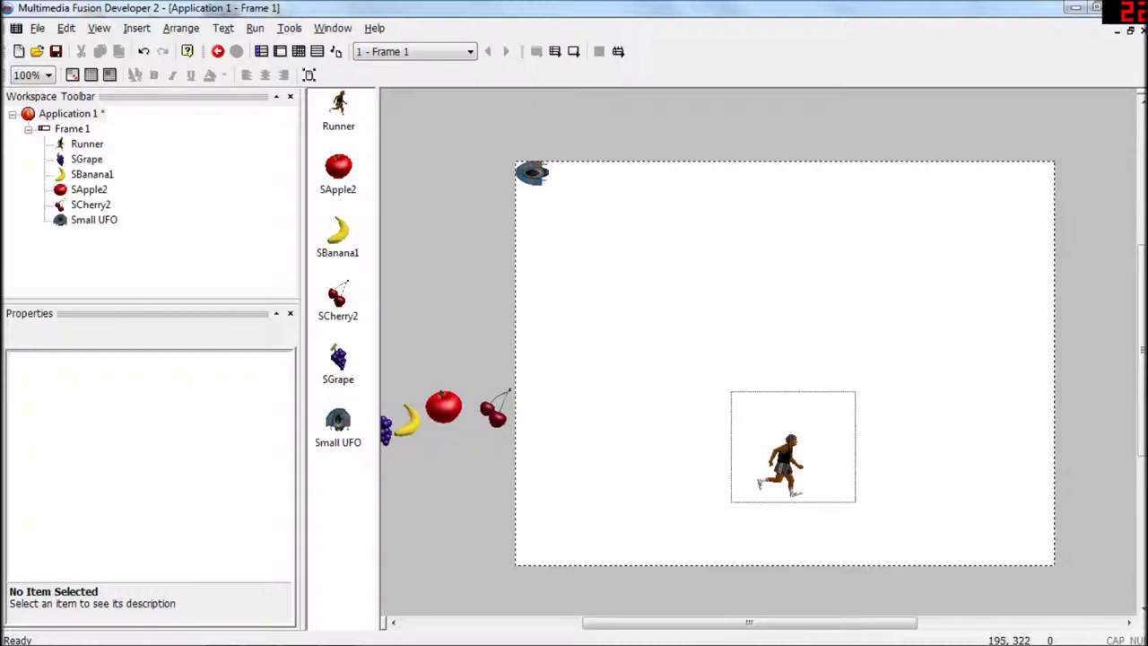
left_click_drag(748, 622, 714, 623)
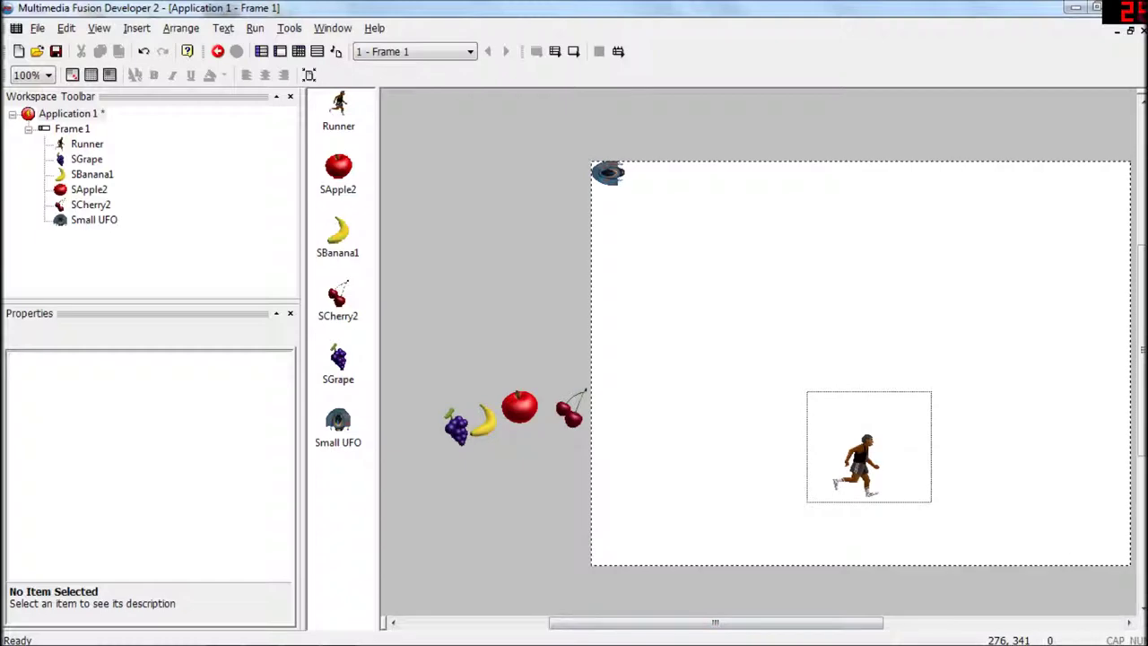
left_click_drag(794, 457, 856, 529)
right_click(869, 139)
left_click(906, 166)
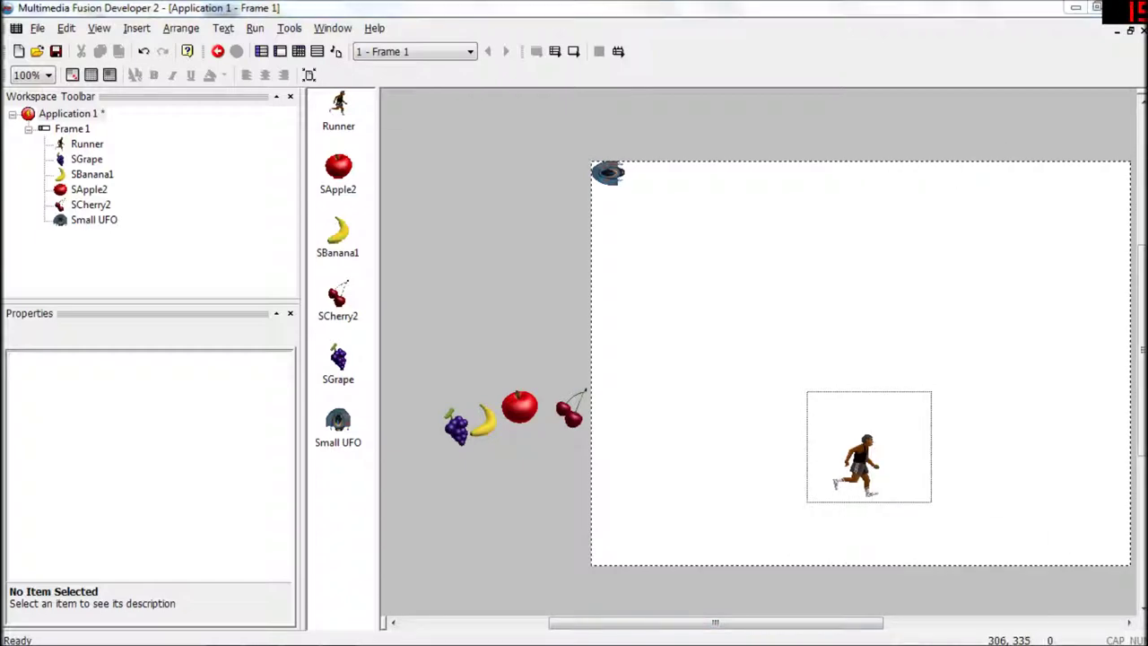
key("Escape")
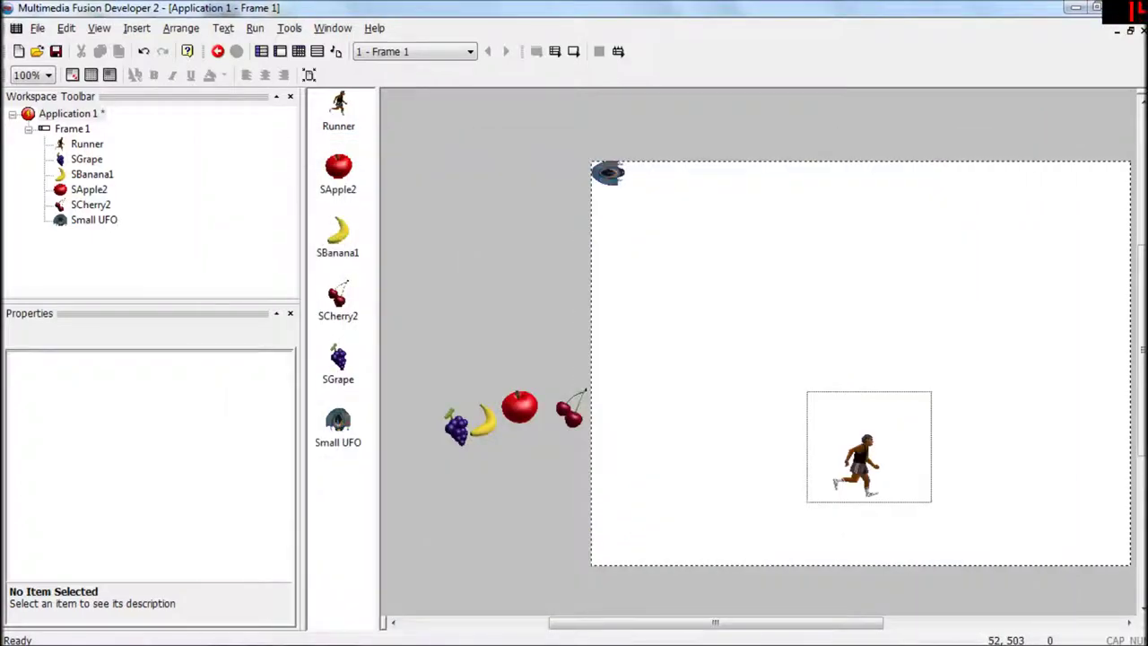
key("F7")
key("alt+F4")
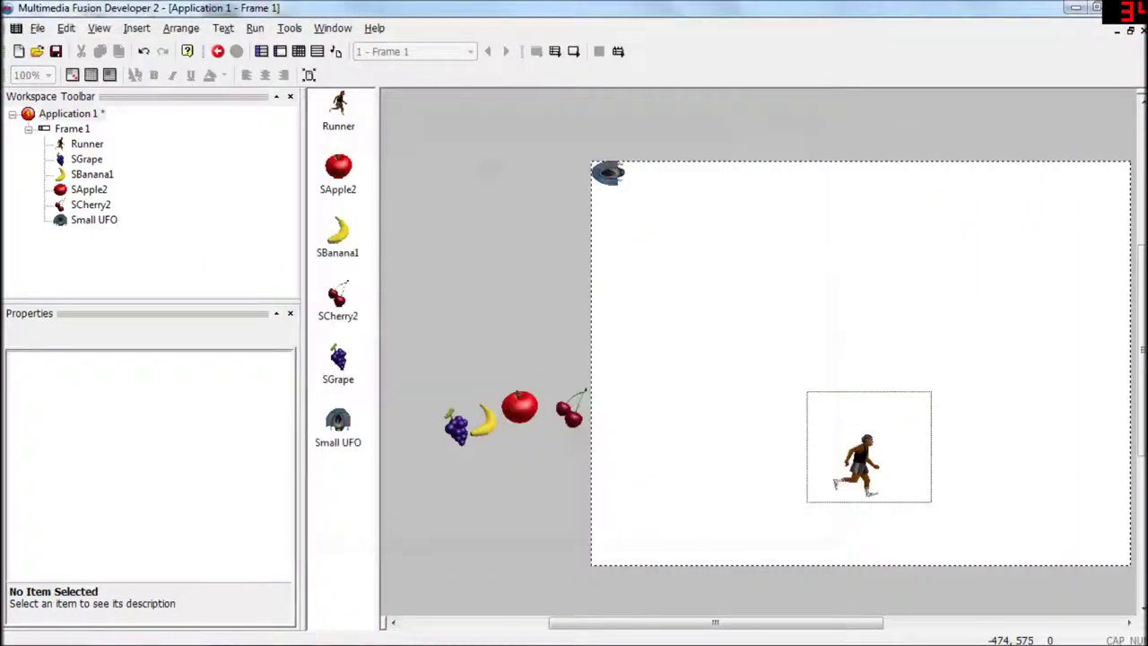
mouse_move(193, 643)
left_click(224, 634)
left_click(224, 634)
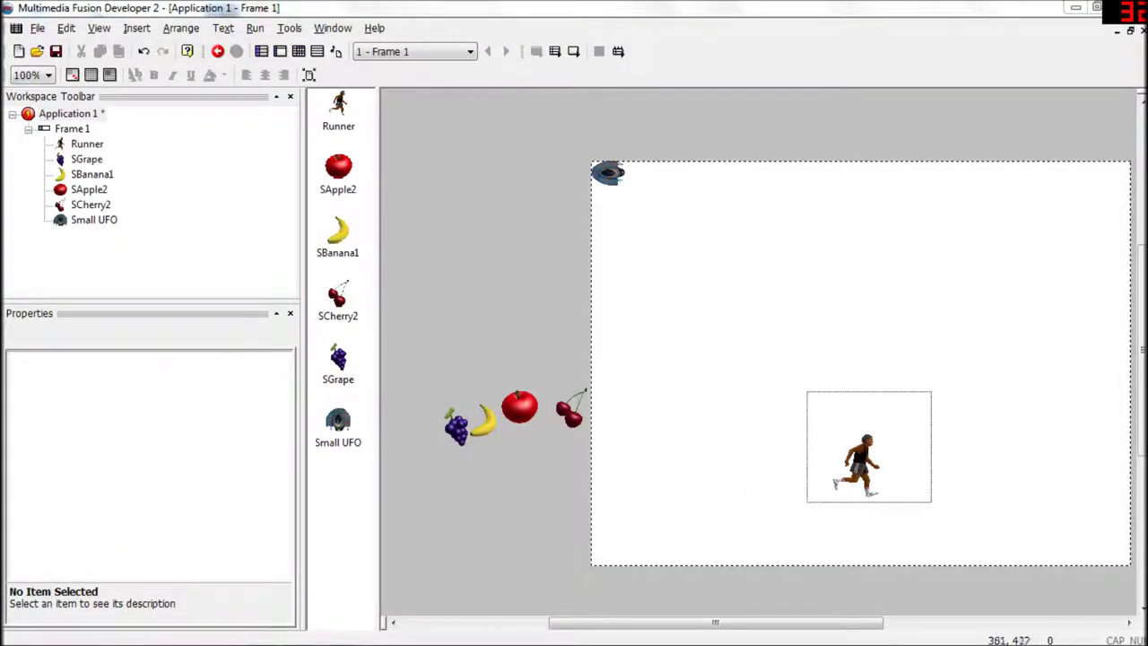
left_click_drag(641, 622, 693, 622)
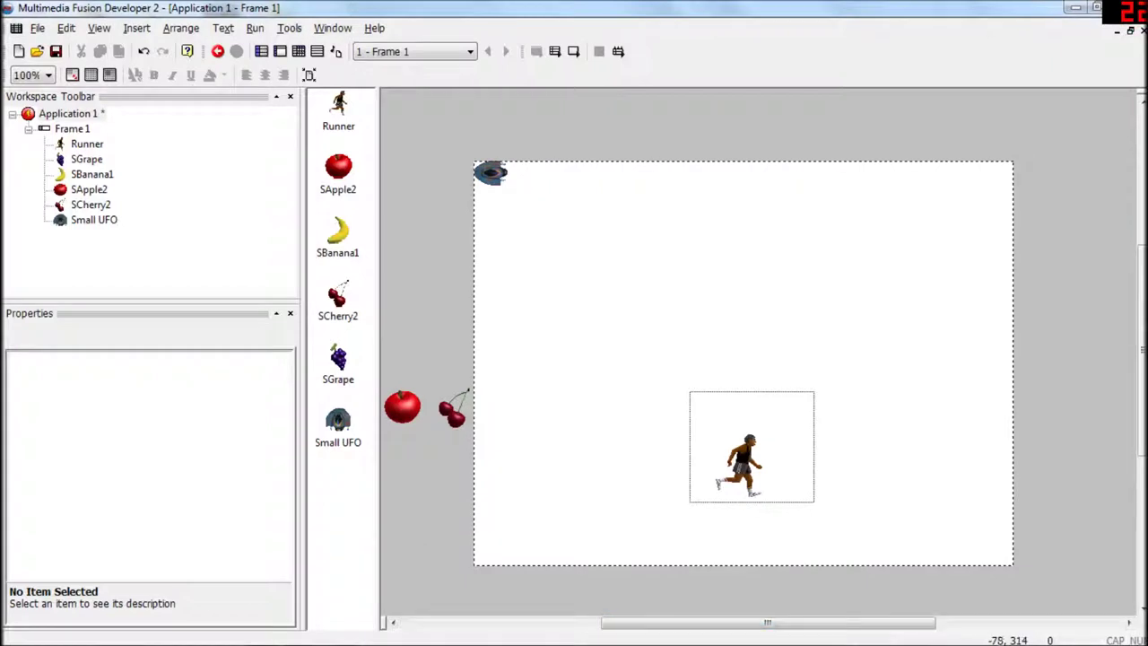
left_click_drag(440, 452, 509, 472)
Step: Open the frame's event editor and look through the conditions offered for the Small UFO and SGrape in a new event
left_click(298, 51)
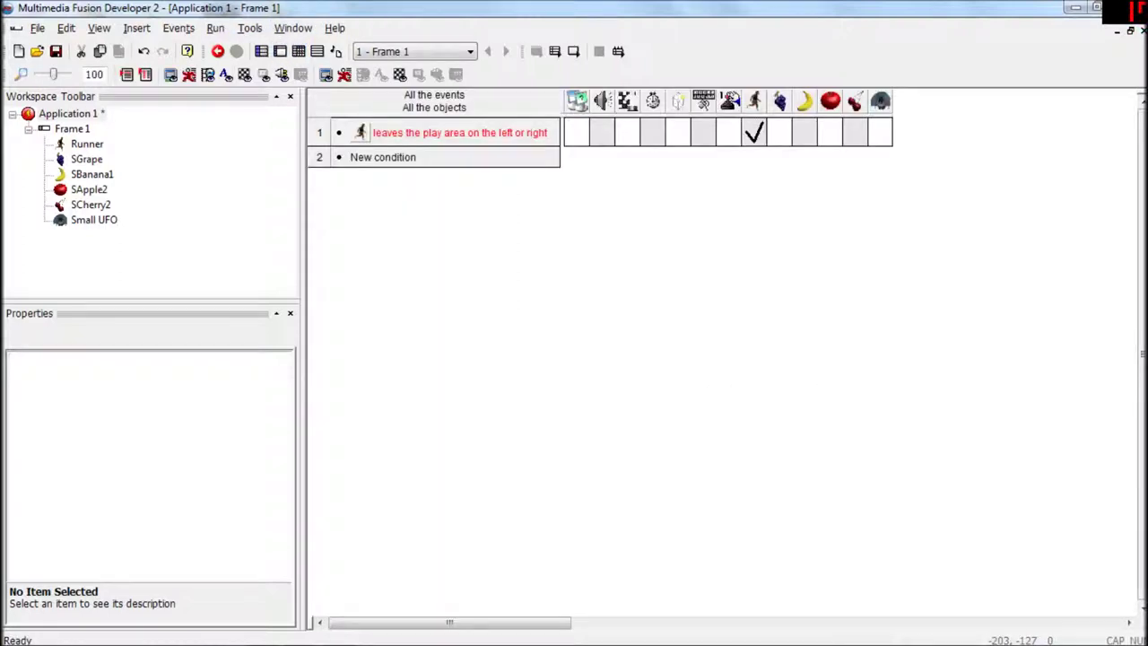
left_click(382, 157)
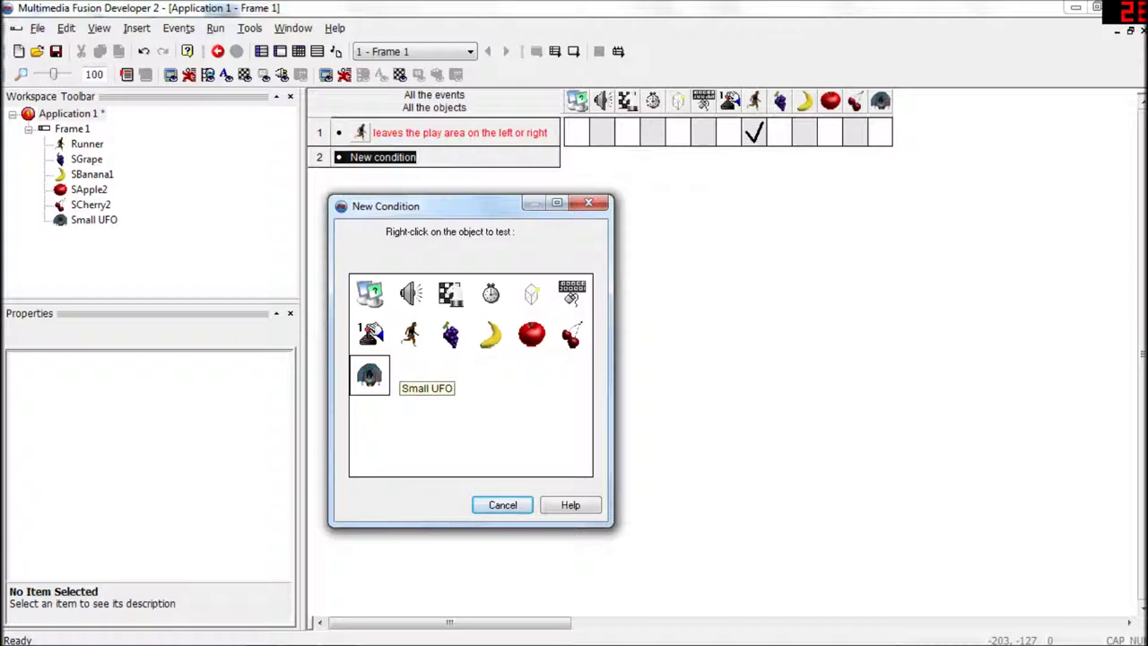
right_click(368, 373)
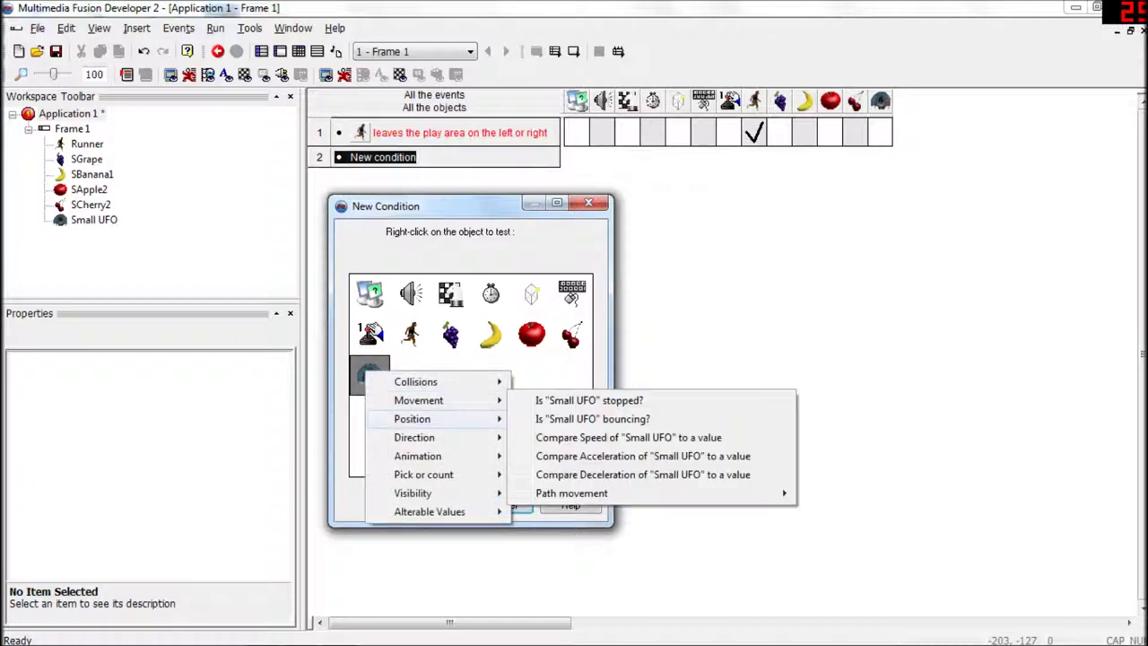
mouse_move(429, 511)
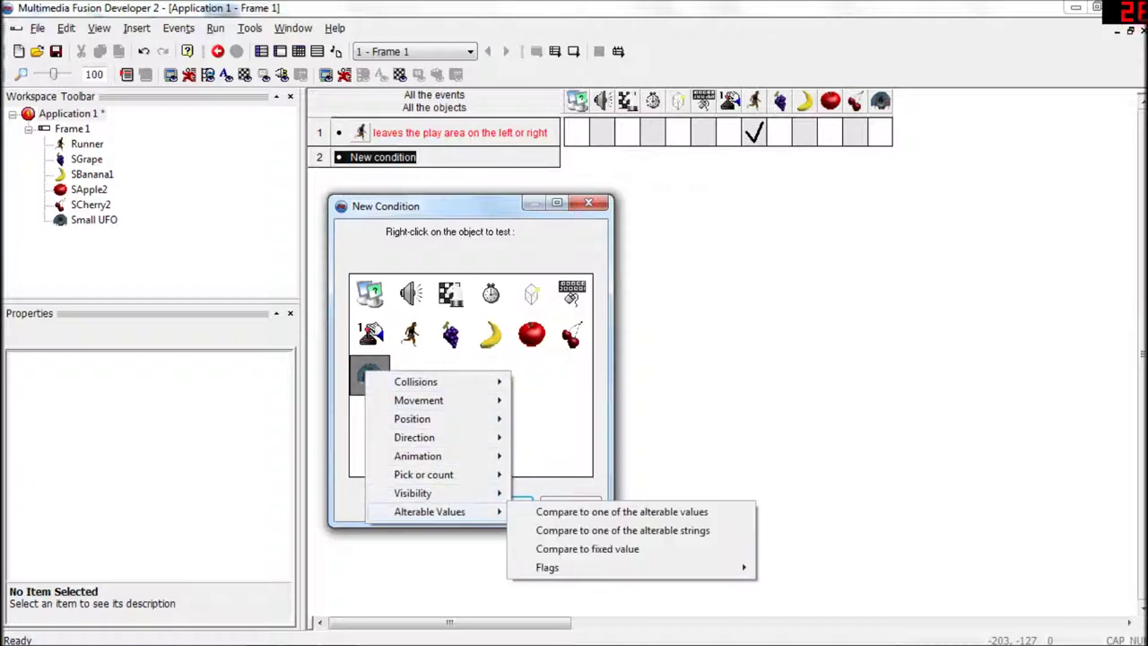
left_click(450, 333)
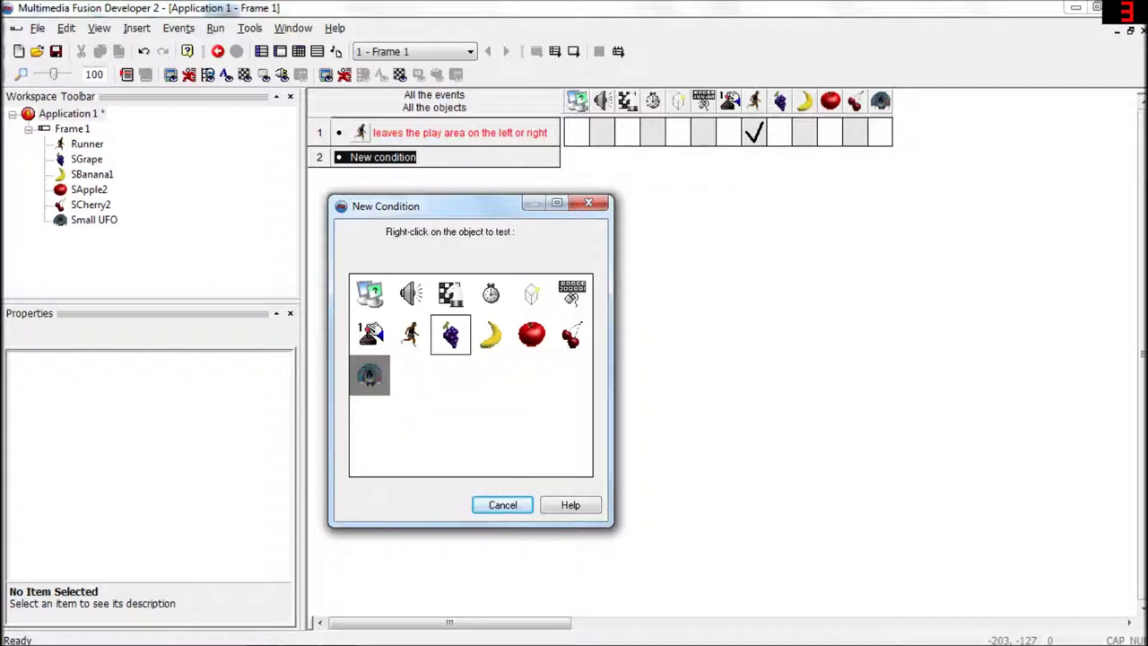
right_click(439, 329)
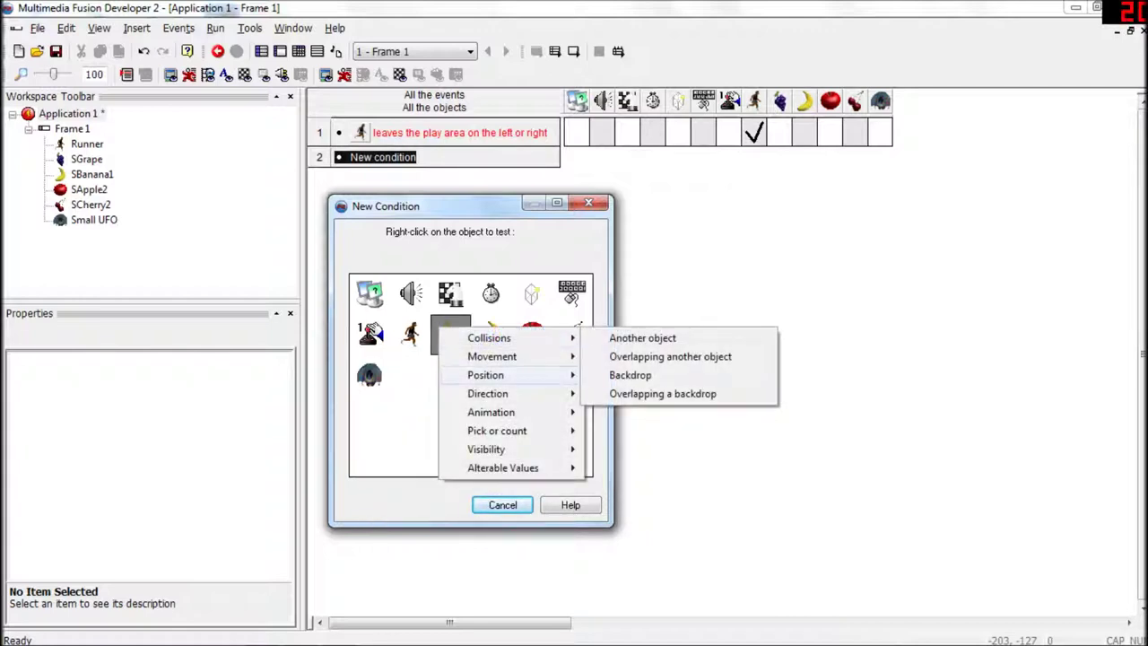
mouse_move(503, 393)
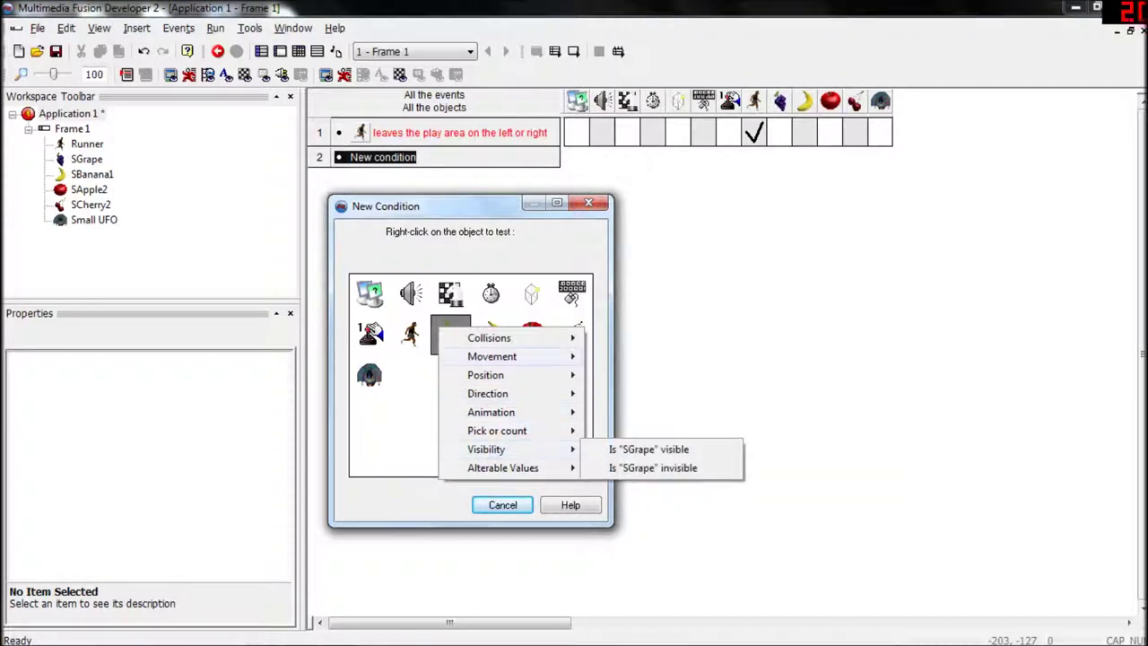
mouse_move(489, 337)
left_click(643, 337)
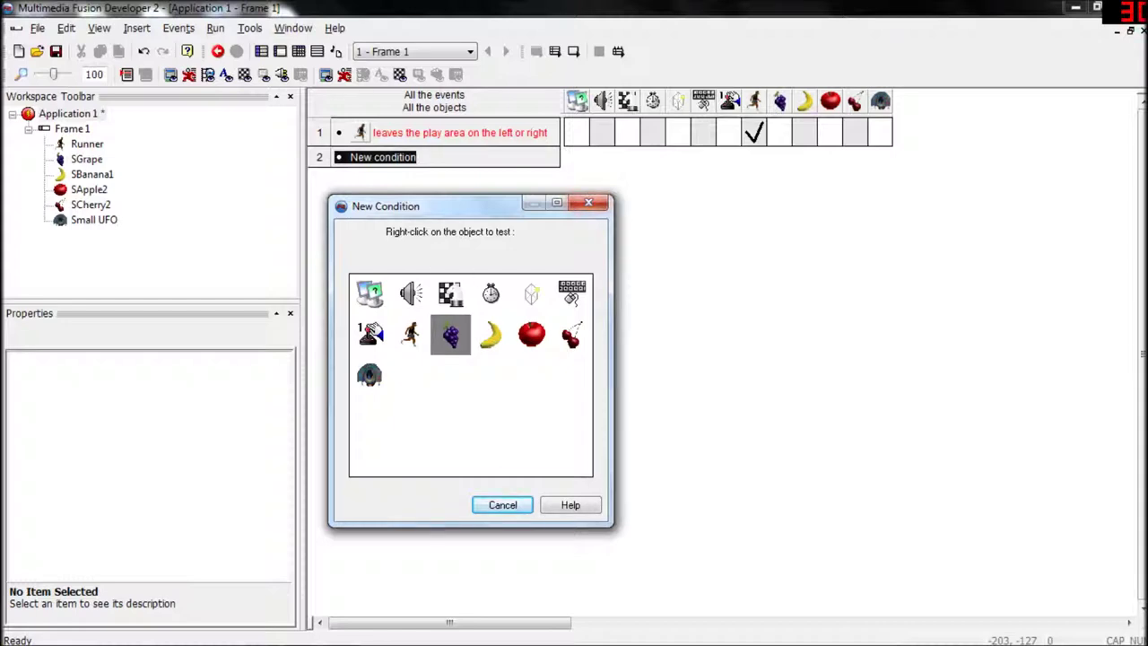
right_click(366, 374)
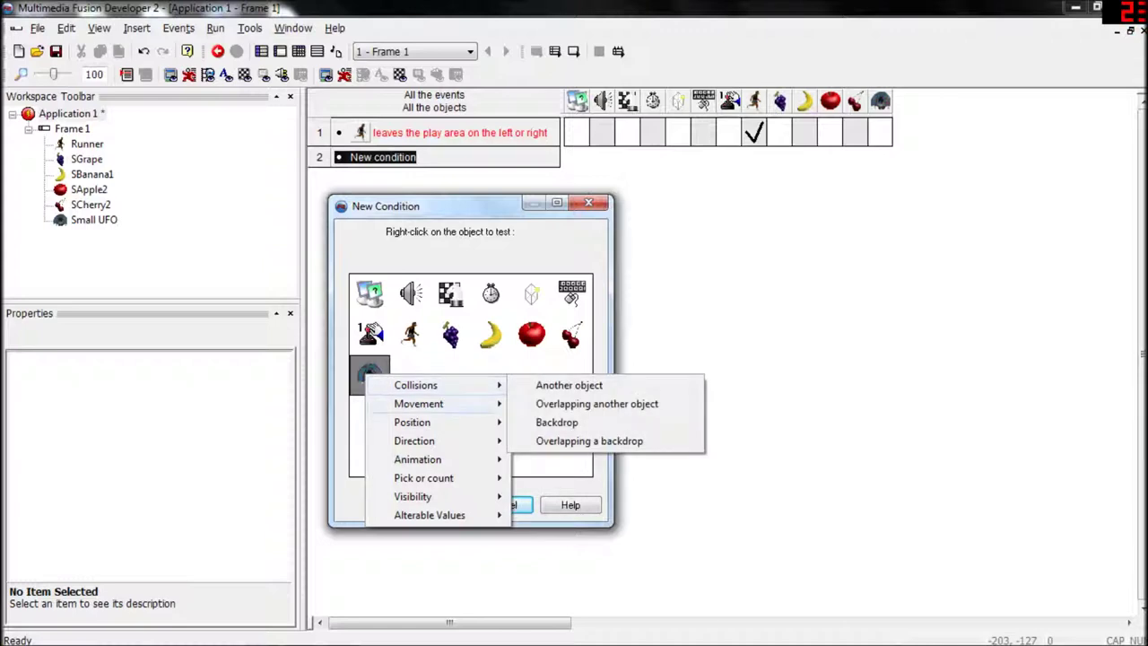
mouse_move(418, 403)
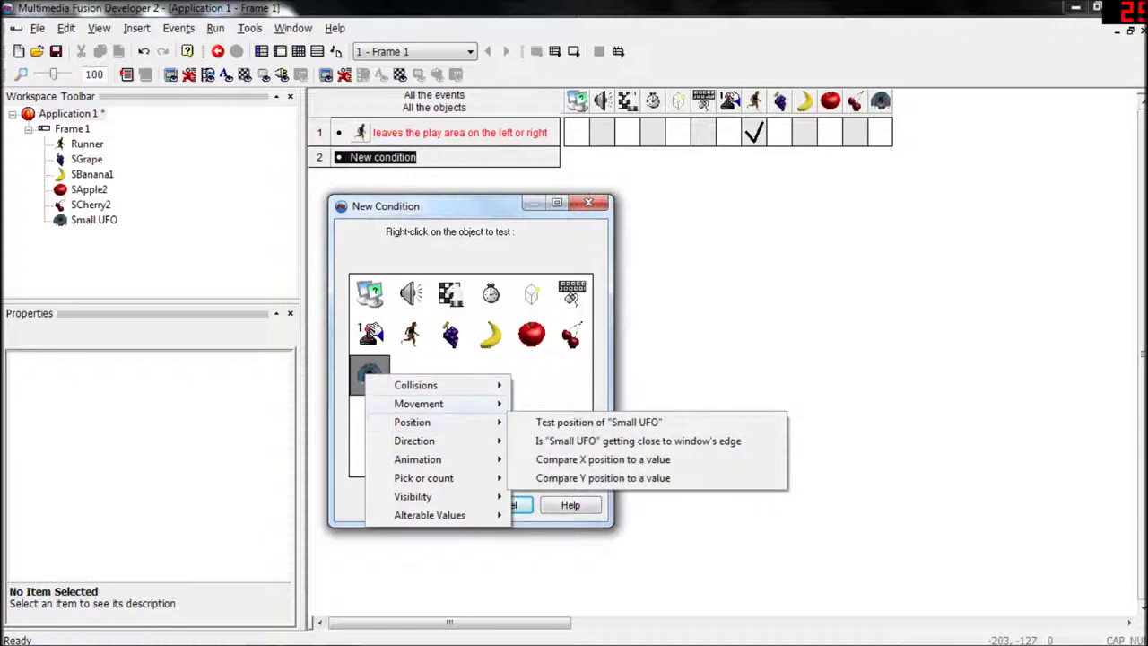
key("Escape")
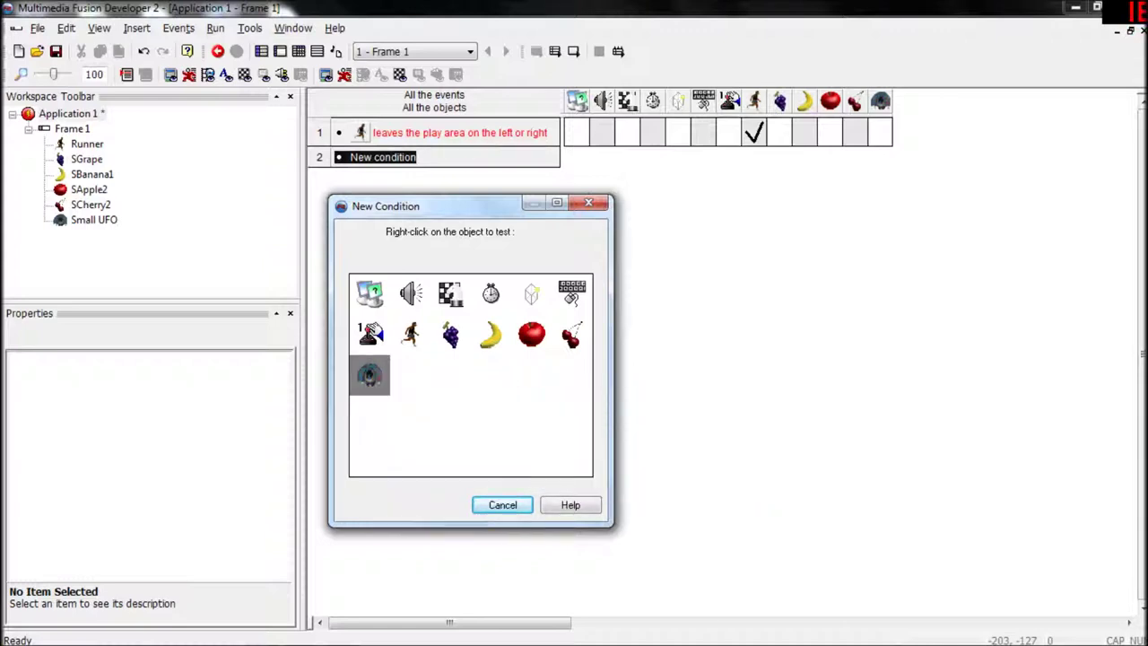
right_click(456, 335)
mouse_move(508, 345)
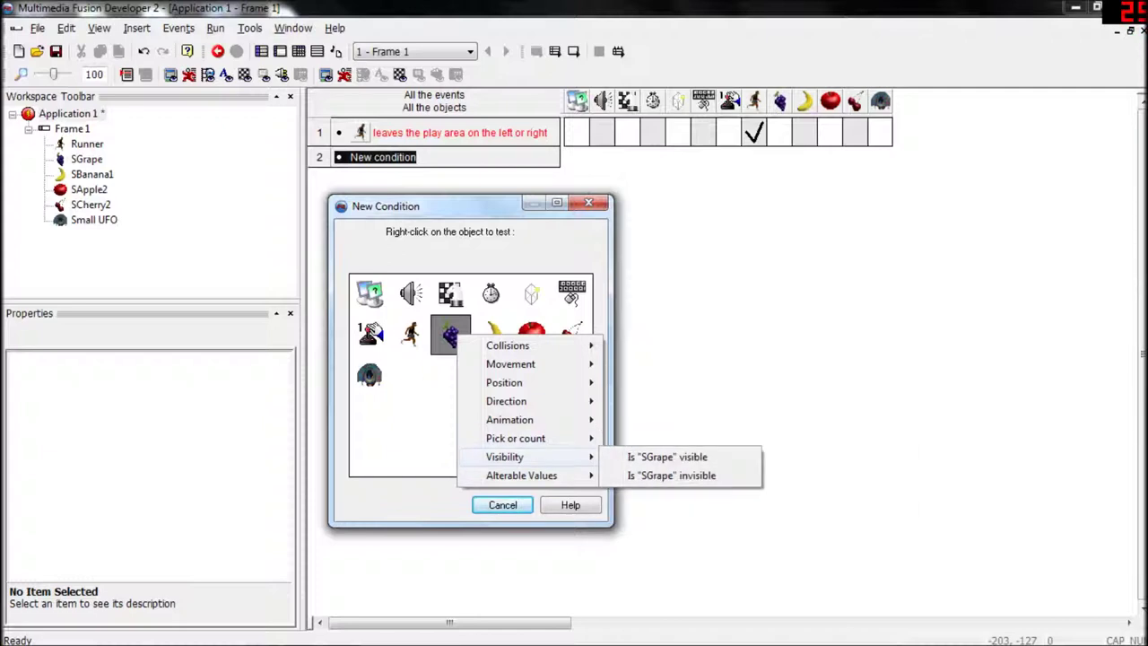
key("Escape")
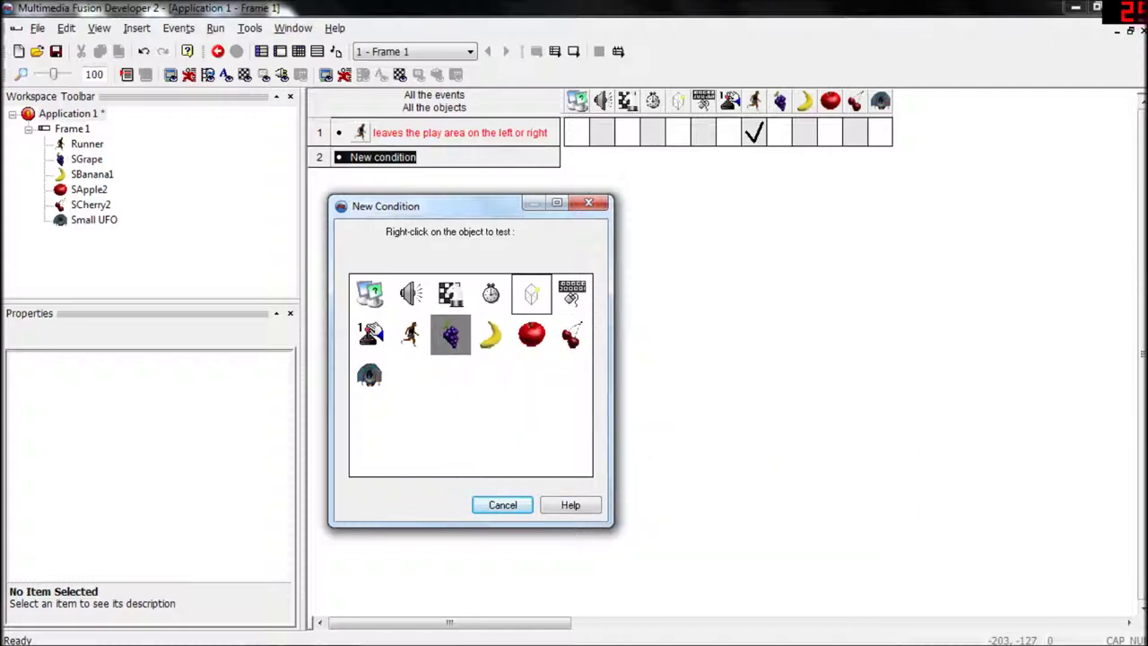
Step: Add an Always event and move it above the runner's play-area event
right_click(369, 301)
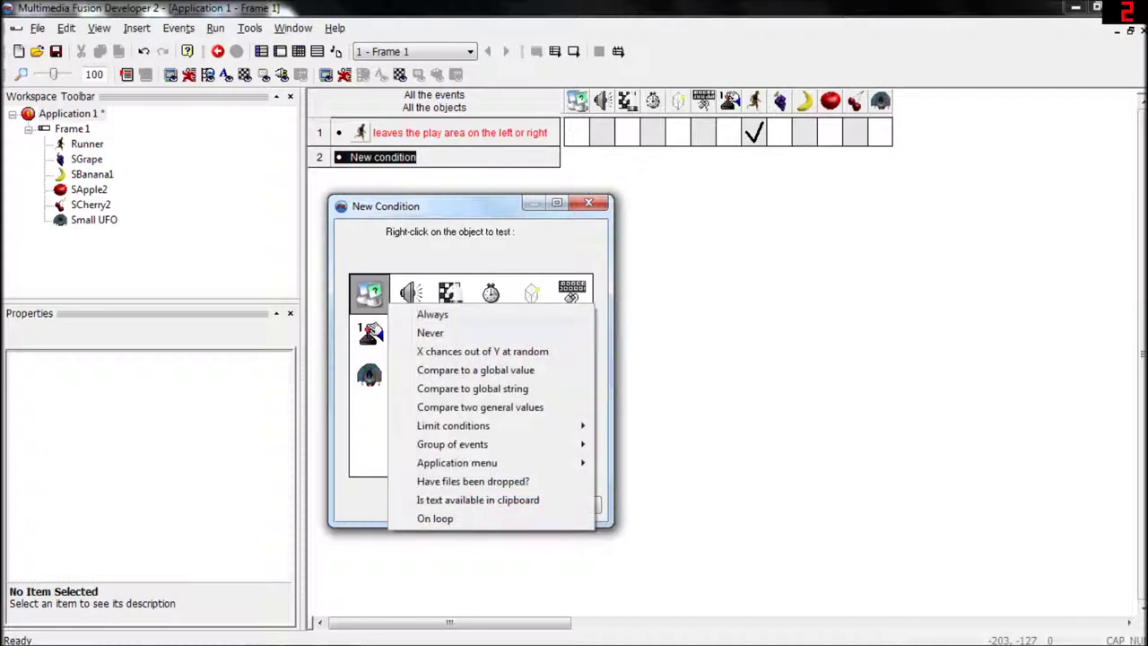
left_click(415, 317)
left_click_drag(319, 157, 319, 128)
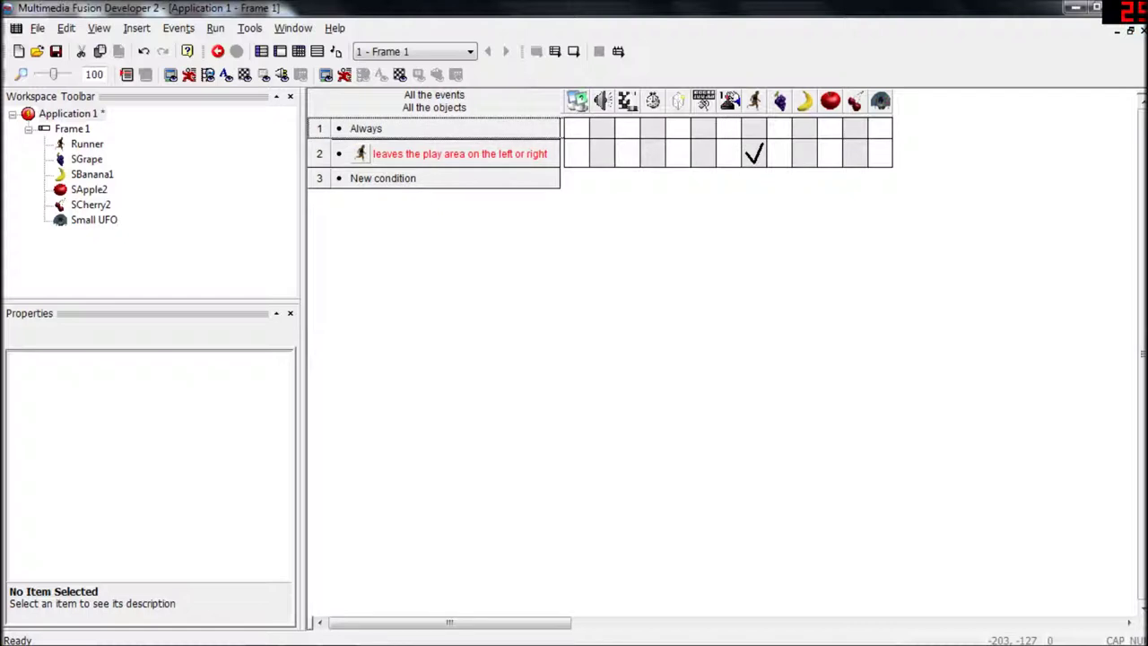
Step: Add a Create object action to the Always event with SGrape as the object to create
left_click(677, 128)
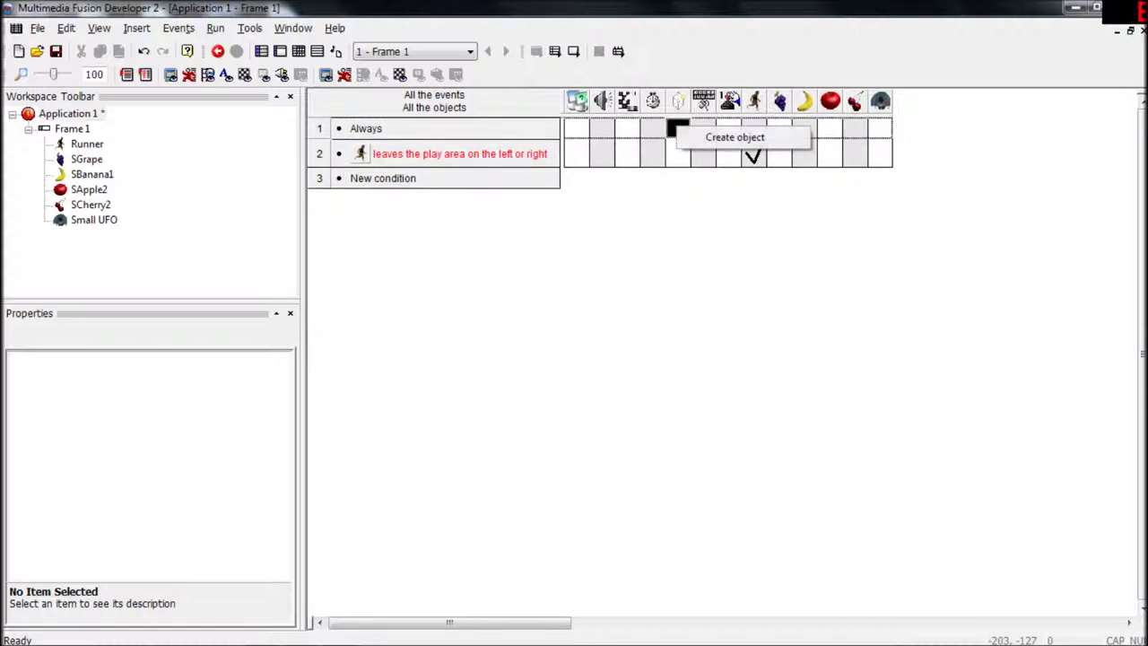
left_click(712, 139)
scroll(601, 325, "down", 1)
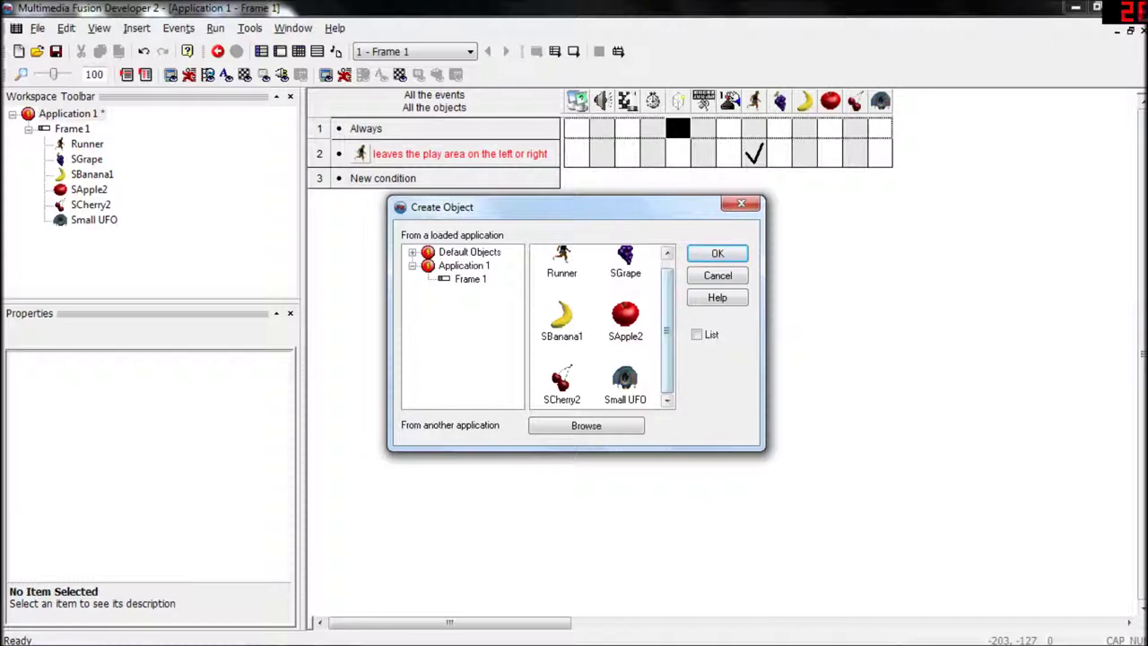
scroll(600, 327, "up", 1)
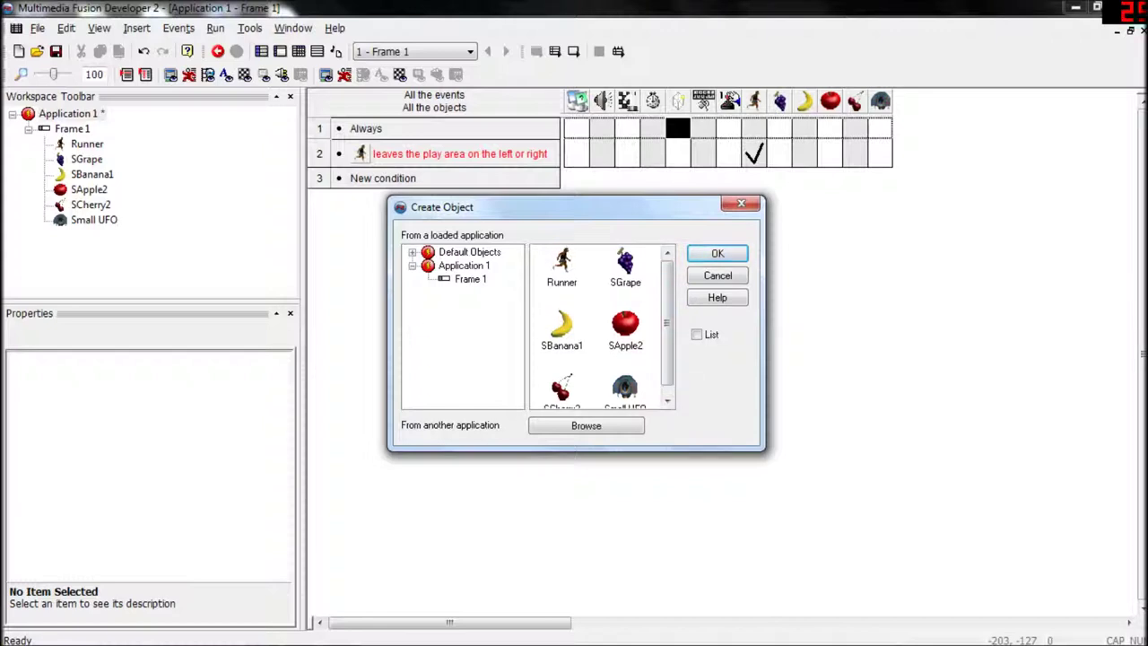
left_click(625, 267)
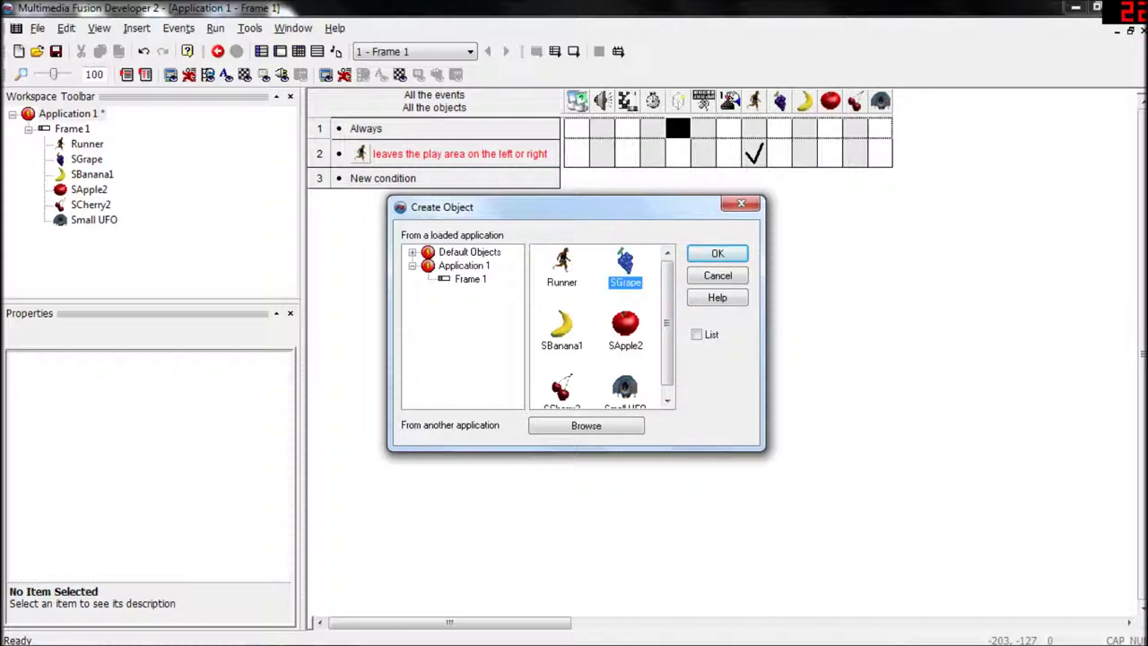
left_click(561, 328)
left_click(625, 327)
left_click(625, 268)
left_click(561, 327)
left_click(624, 328)
left_click(625, 267)
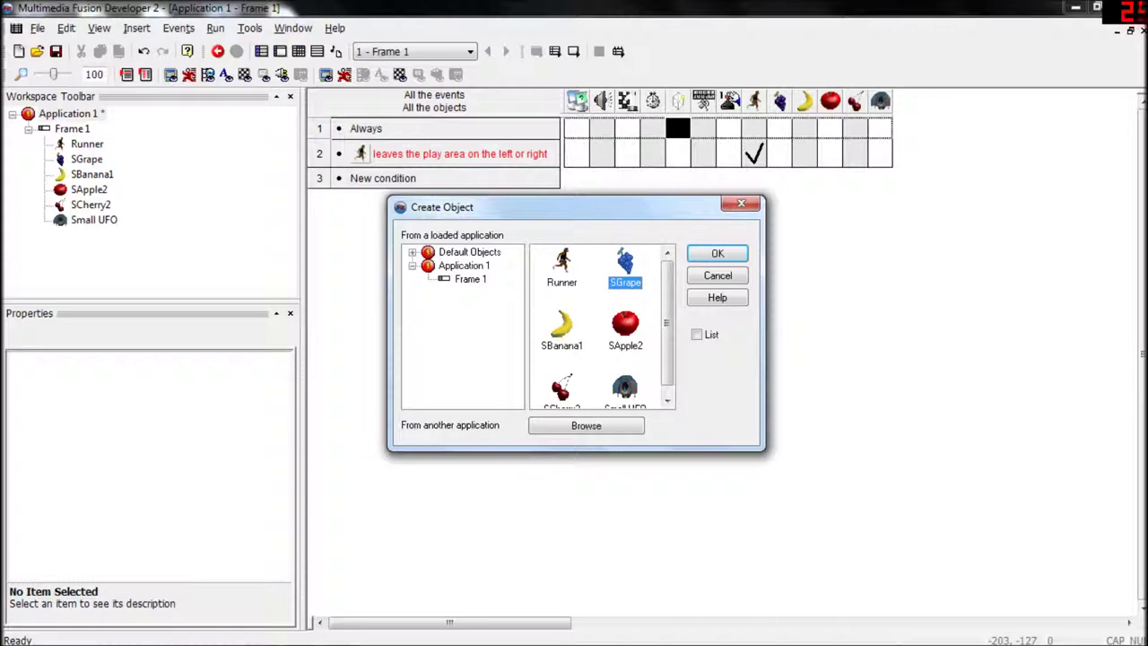
left_click(716, 253)
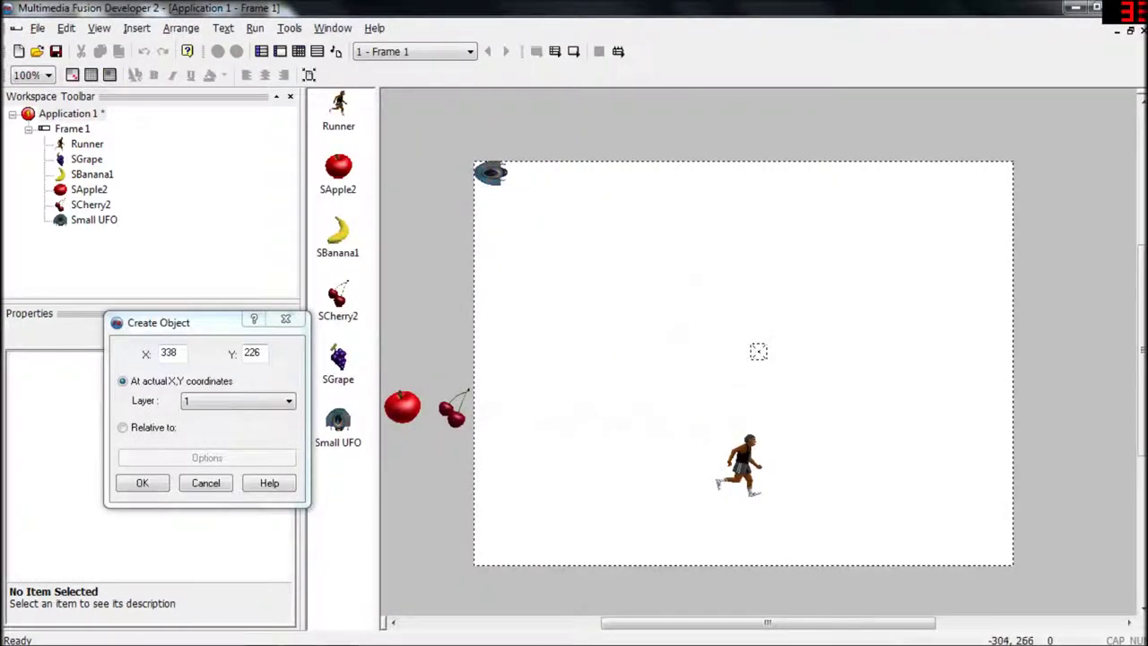
Step: Place the created SGrape relative to the Small UFO at X 0, Y 0 and test-run the game
left_click(131, 430)
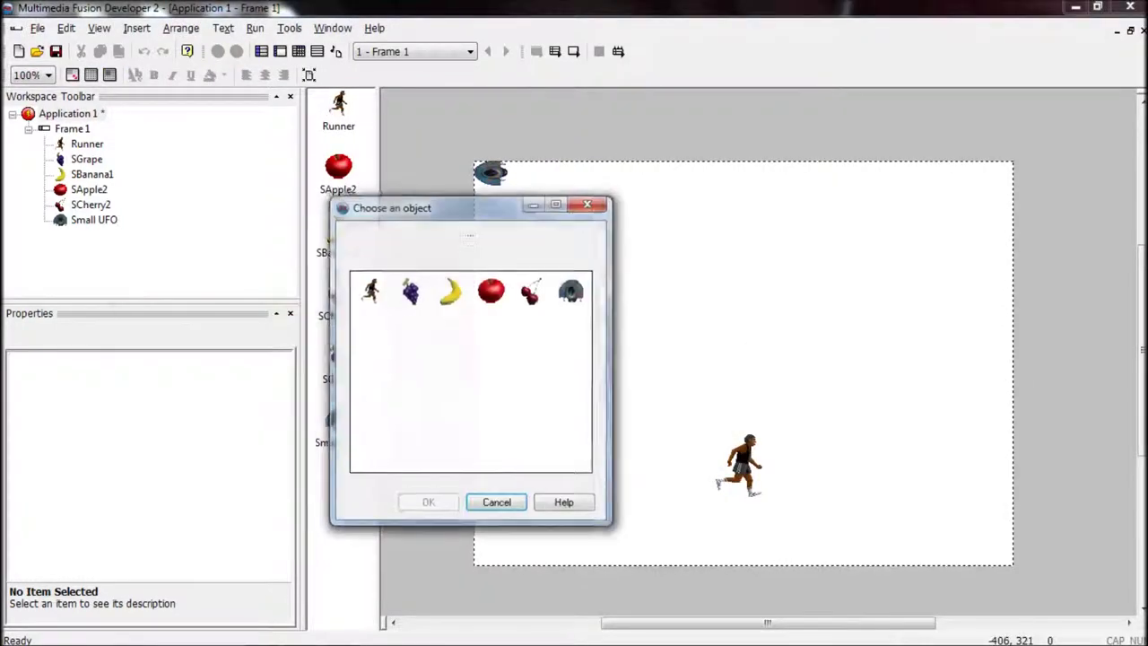
left_click(571, 291)
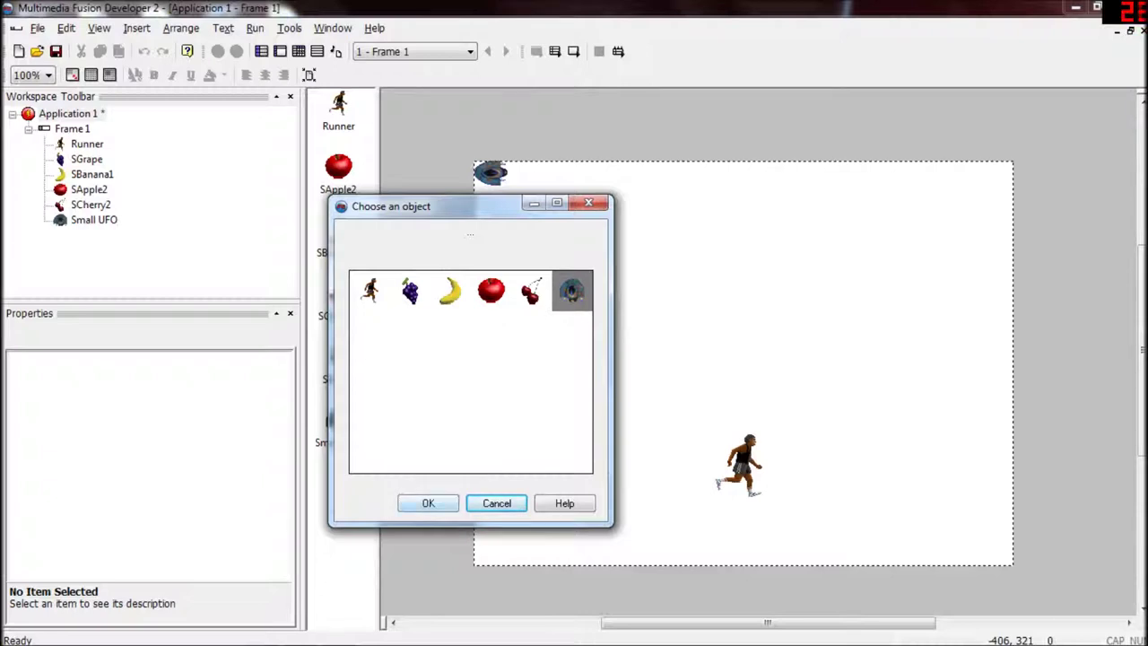
left_click(427, 502)
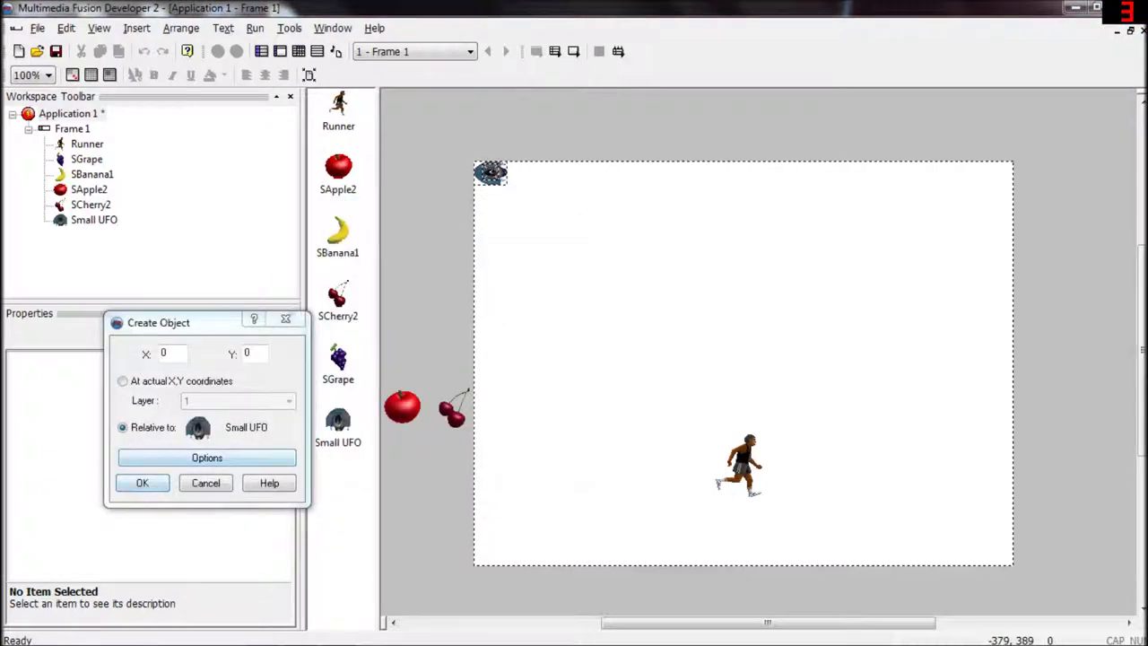
key("Return")
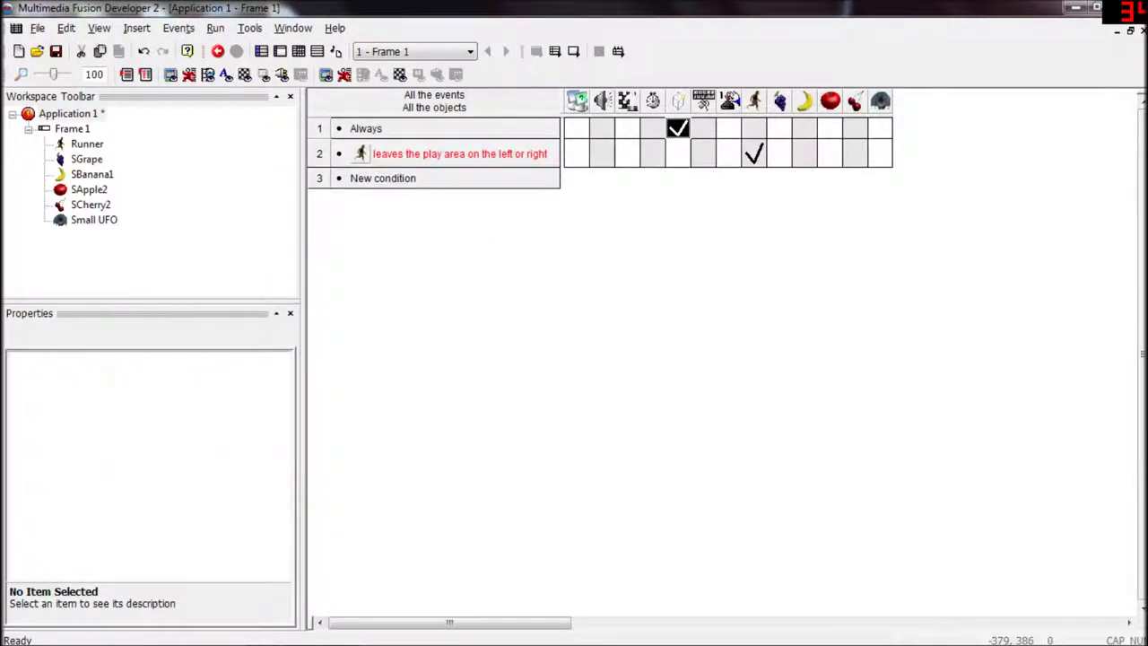
key("F8")
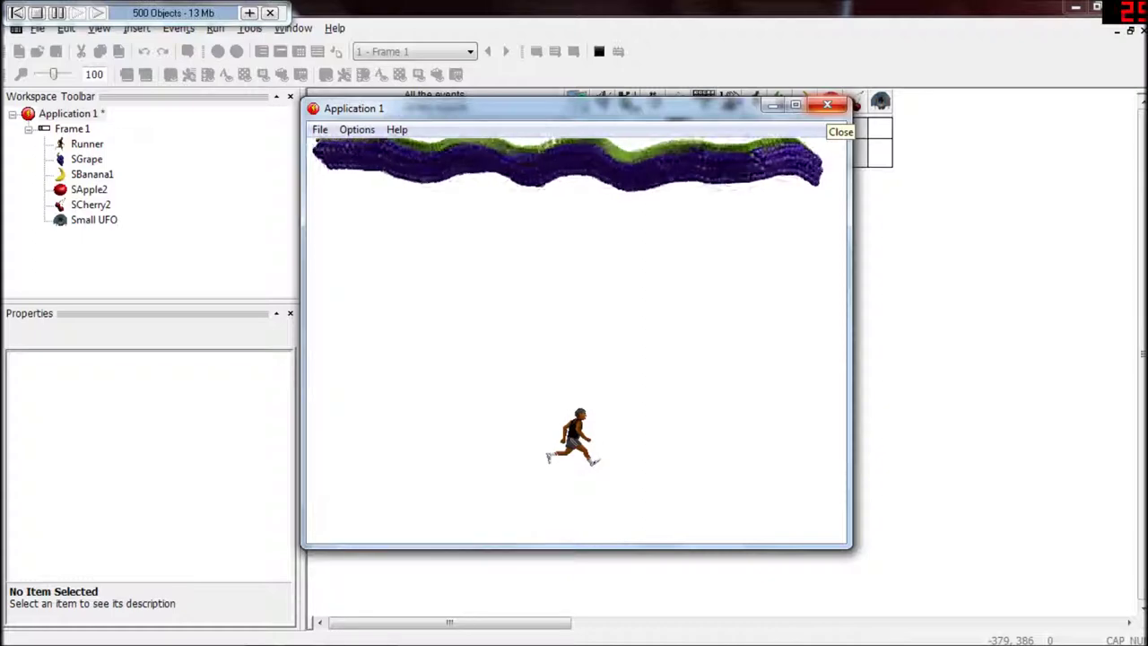
left_click(827, 105)
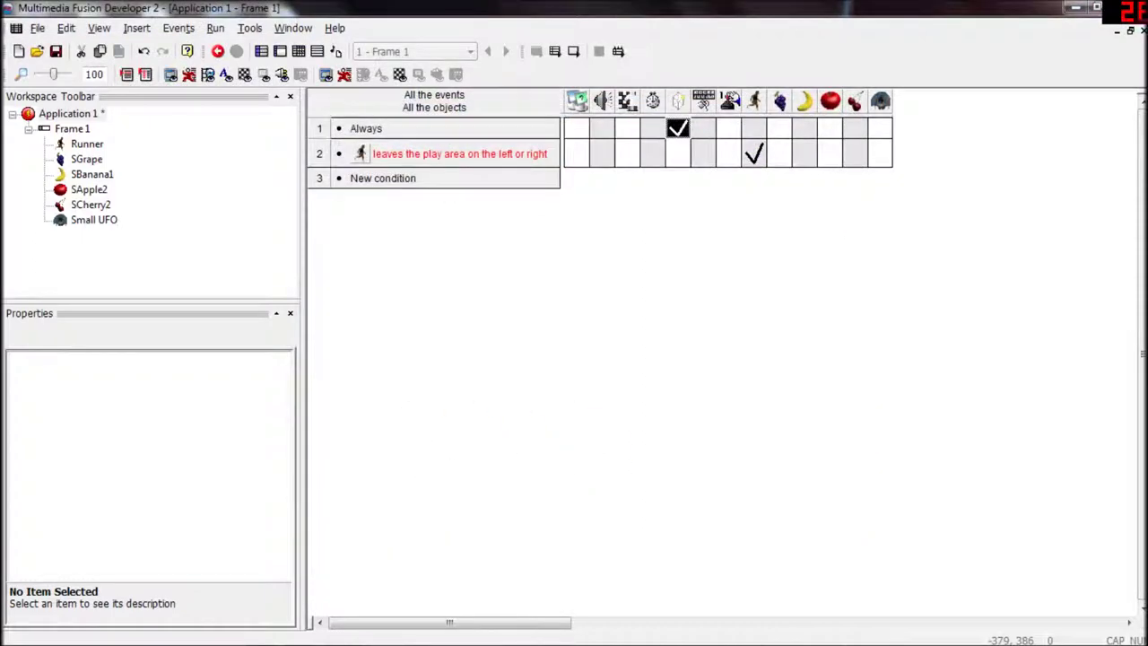
Step: Delete the Always event together with its create-object action
left_click(677, 128)
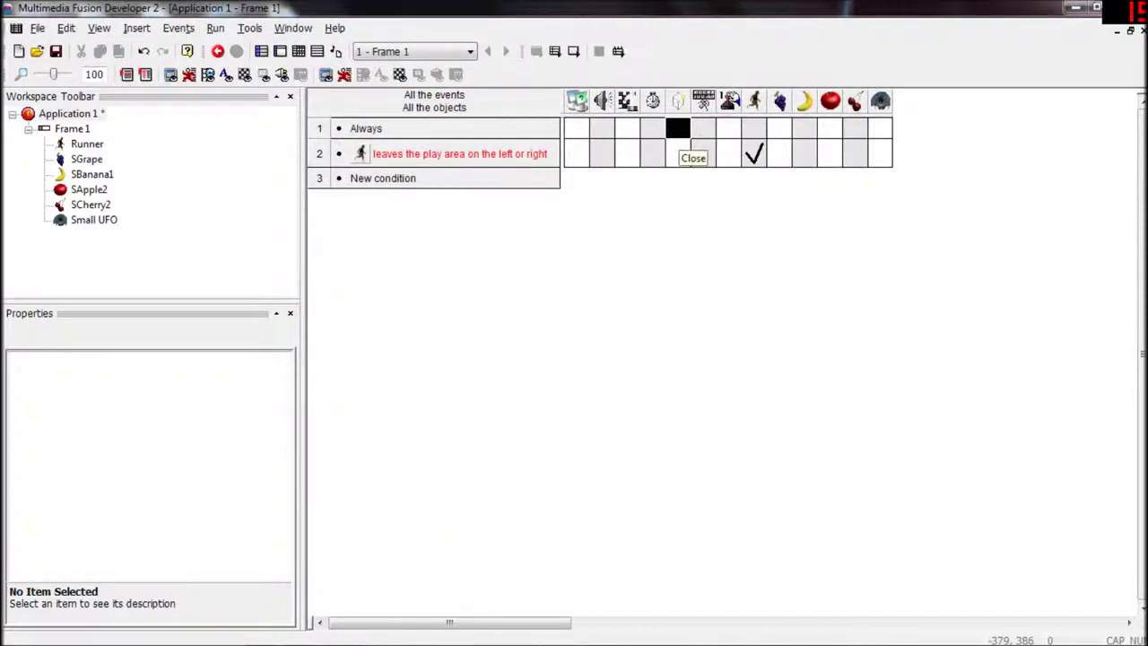
left_click(318, 128)
key("Delete")
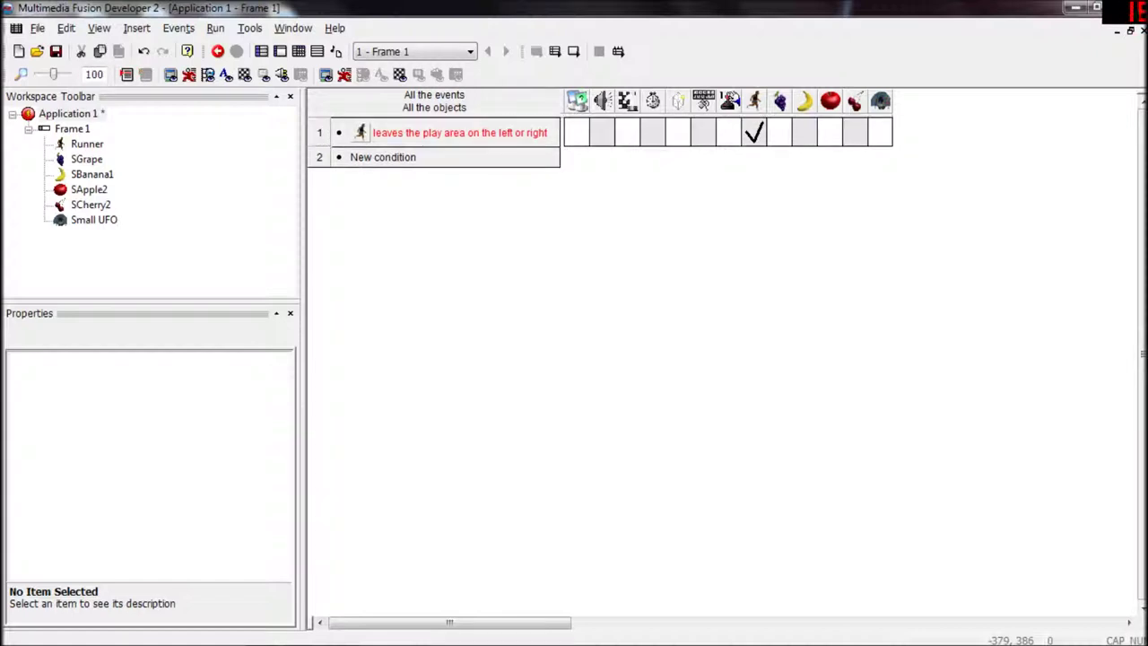
Step: Try a new event with the condition Pick an object at random, and delete it
double_click(383, 157)
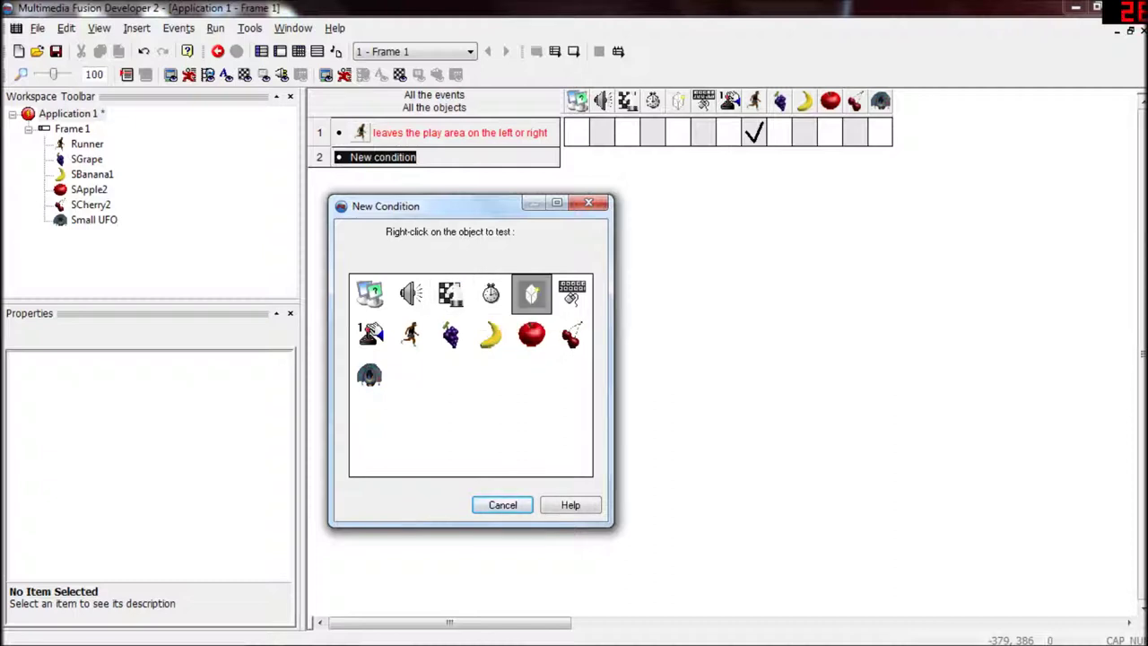
right_click(520, 296)
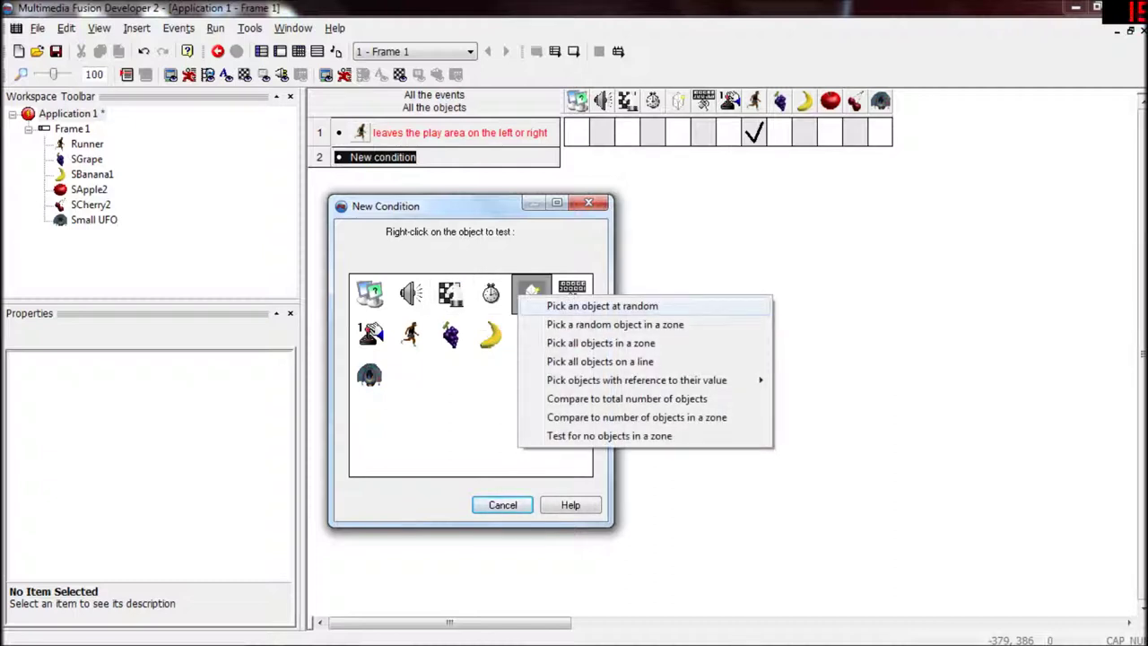
mouse_move(681, 381)
left_click(602, 306)
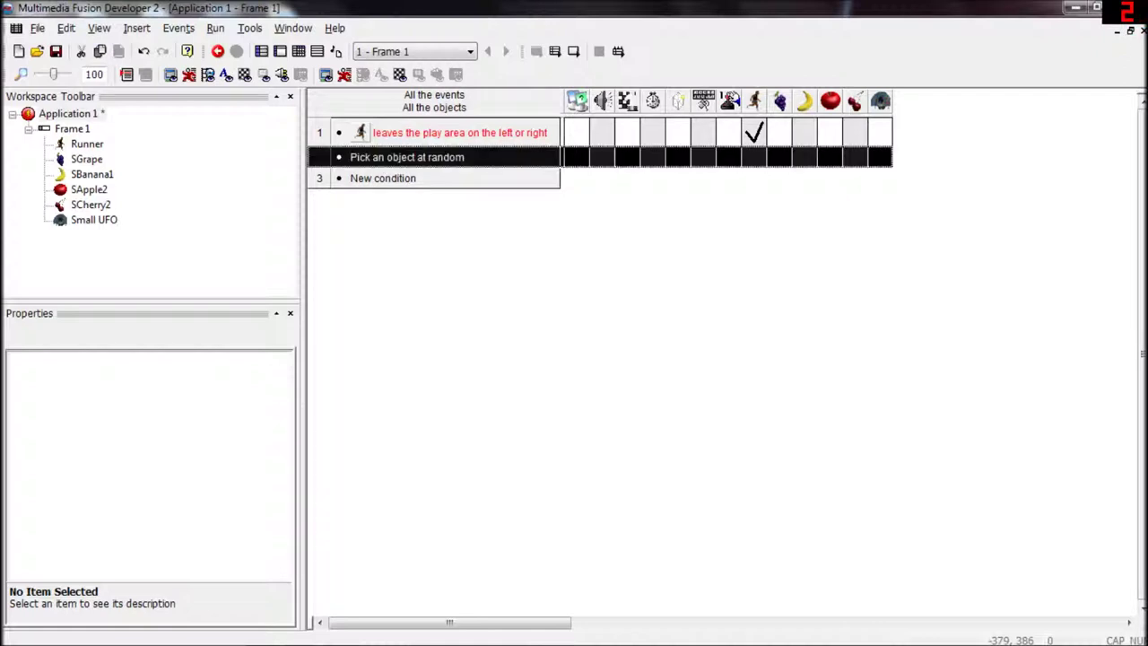
key("Delete")
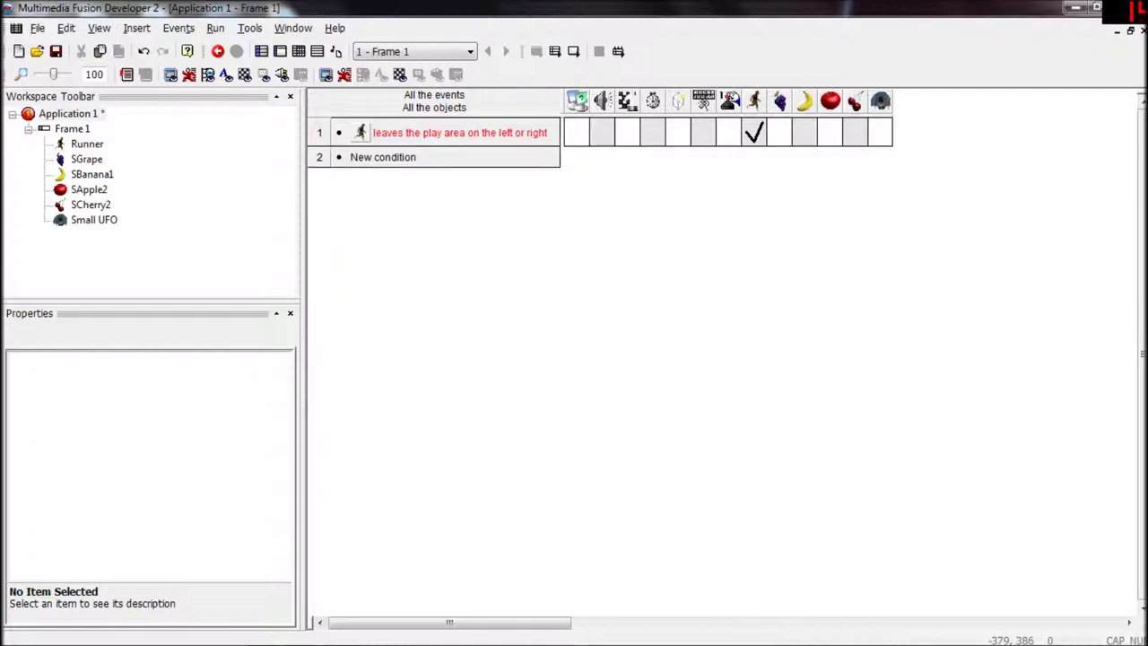
Step: Add a new event with the timer condition Every set to 2 seconds
left_click(382, 157)
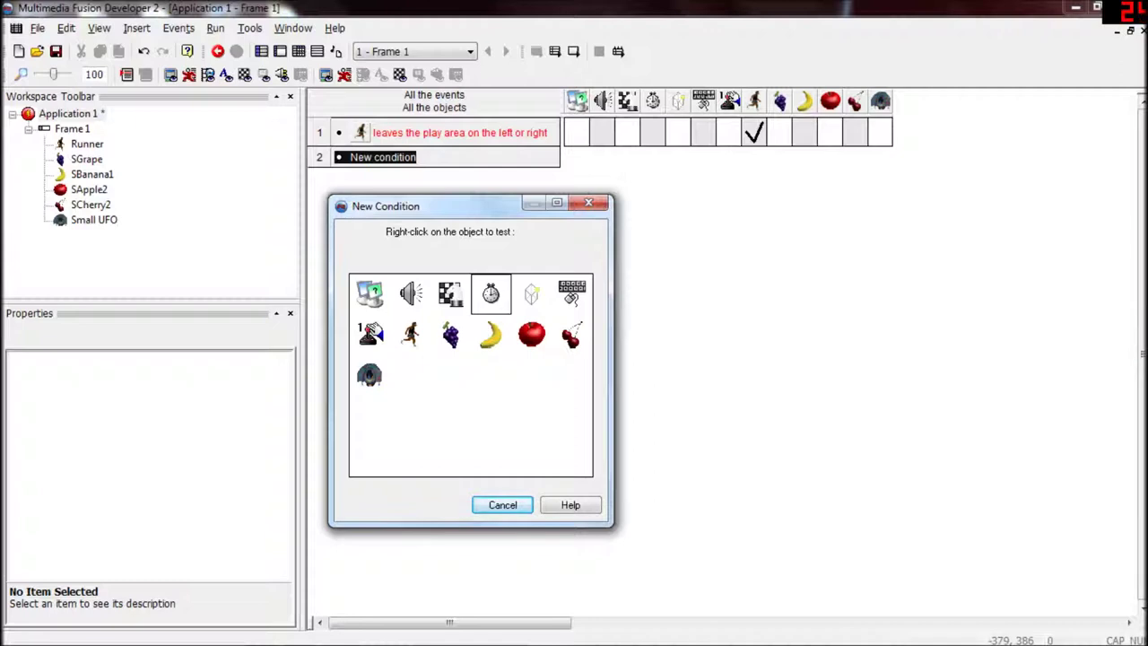
right_click(490, 293)
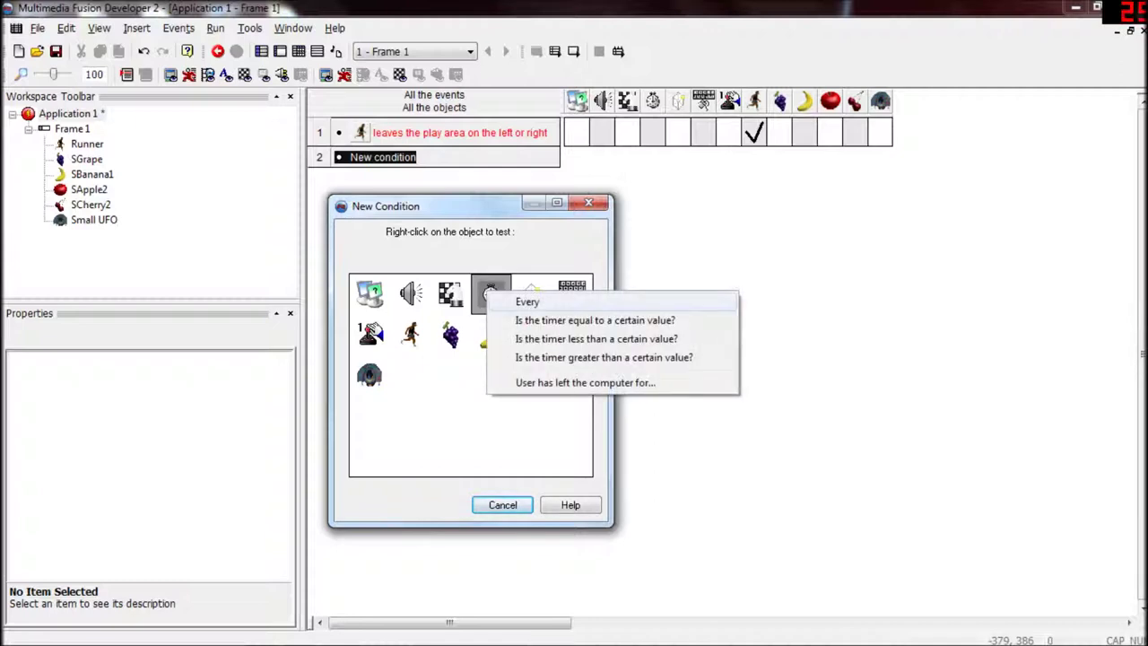
left_click(527, 301)
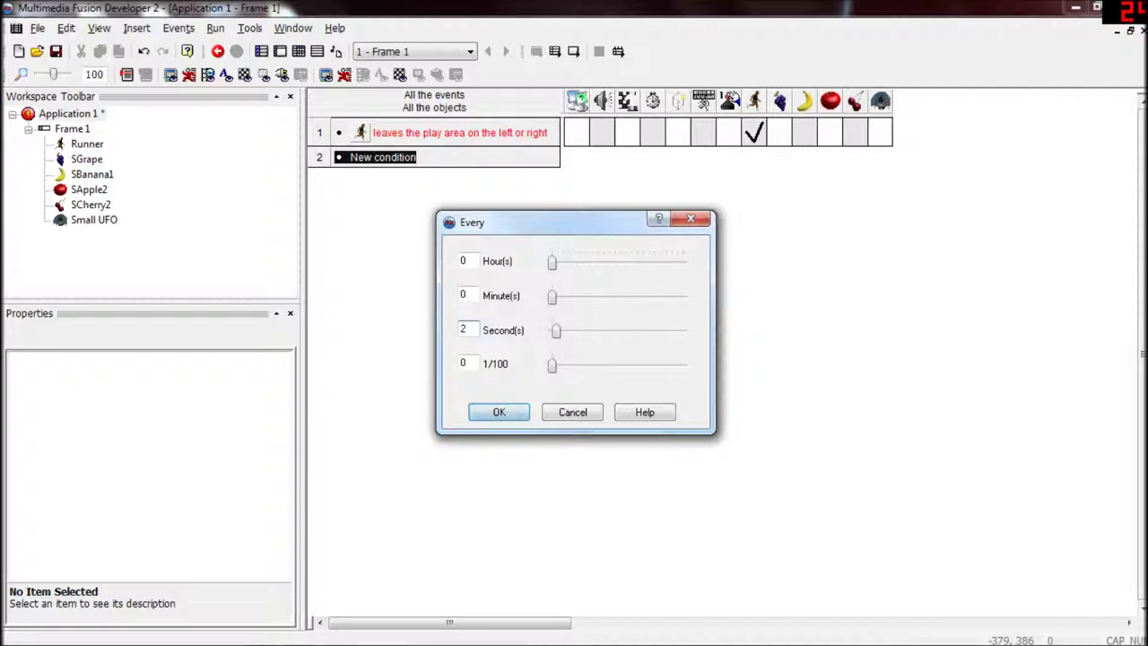
key("Return")
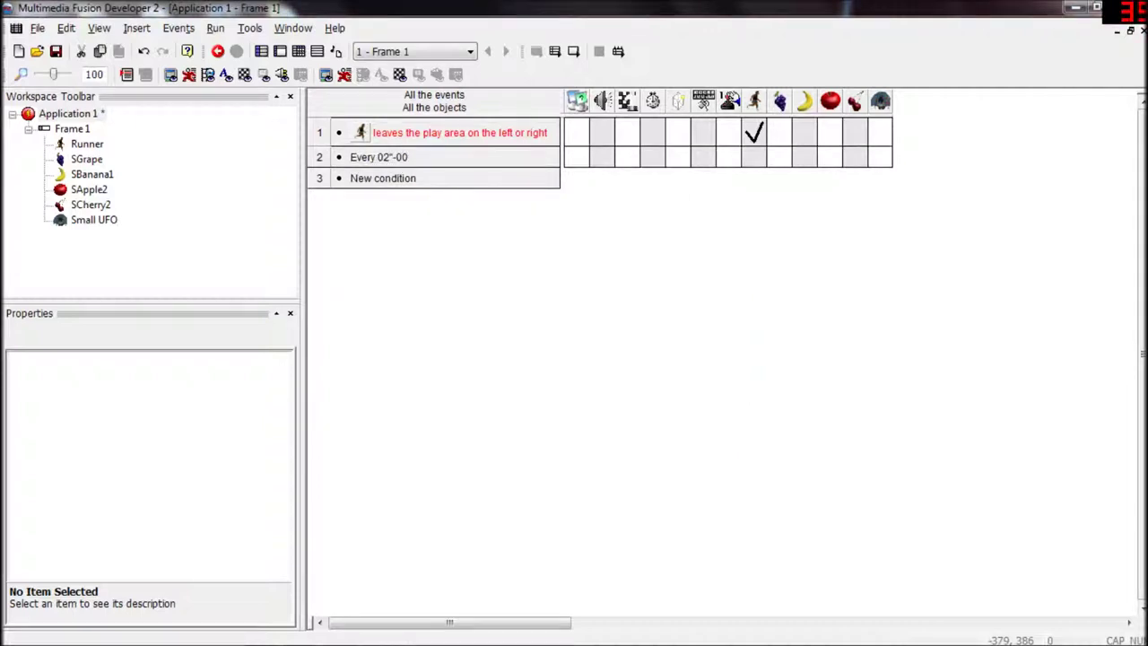
right_click(678, 157)
left_click(739, 163)
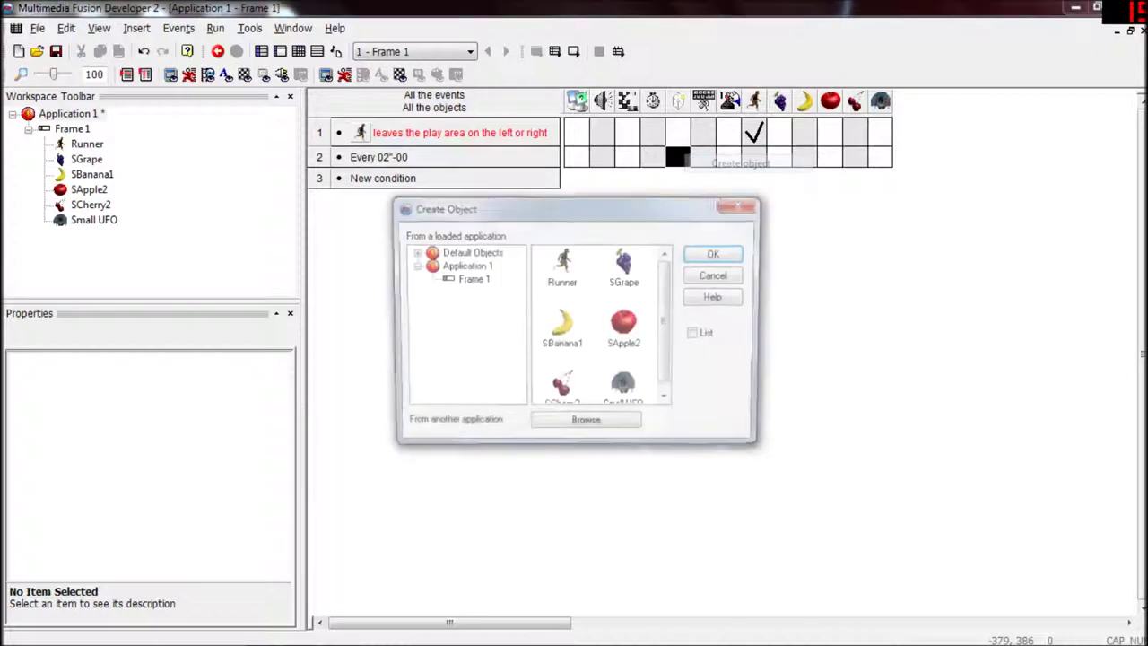
left_click(666, 400)
double_click(625, 381)
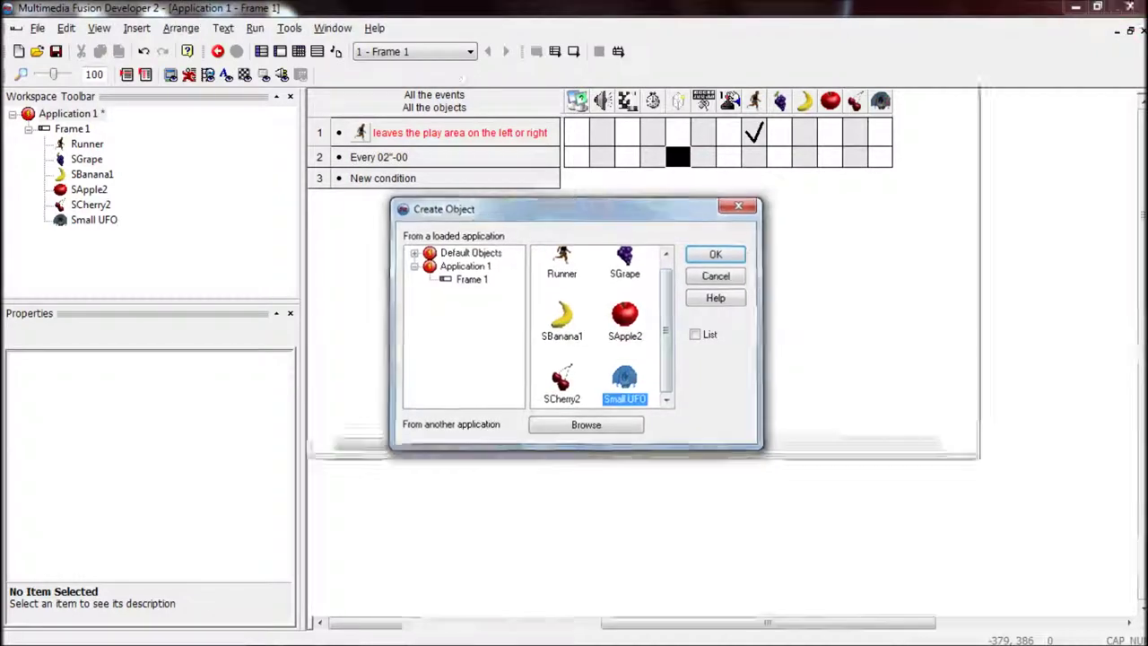
left_click(288, 320)
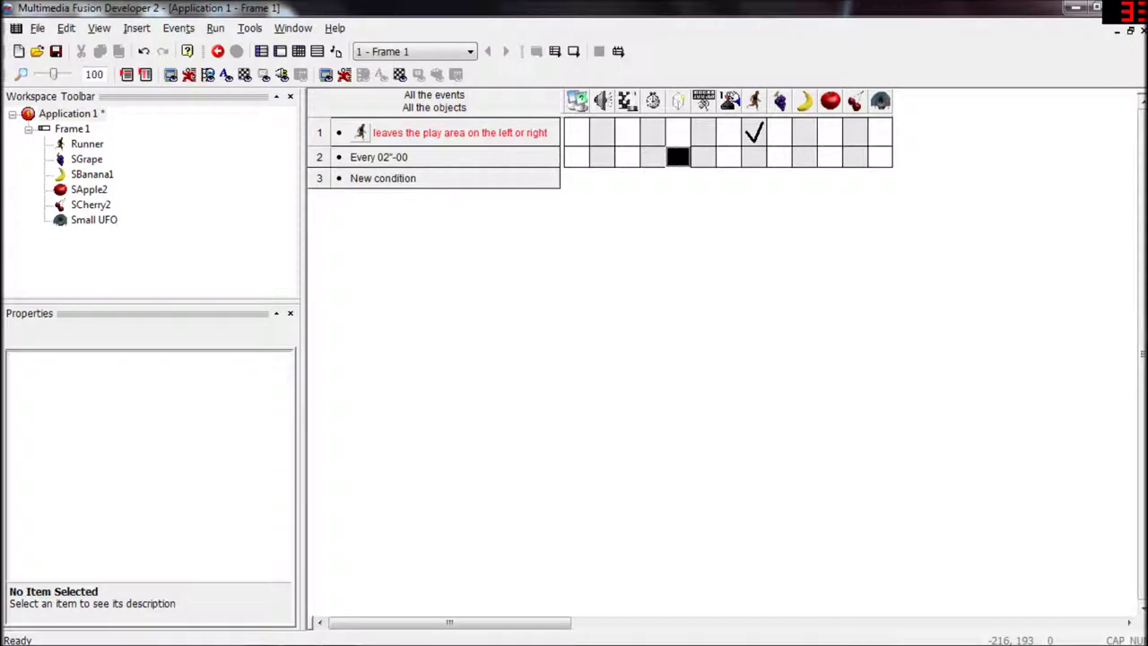
Step: Add a Create object action for SGrape to the two-second event, placed relative to the Small UFO at X 0, Y 0, and test-run the game
right_click(678, 157)
left_click(725, 167)
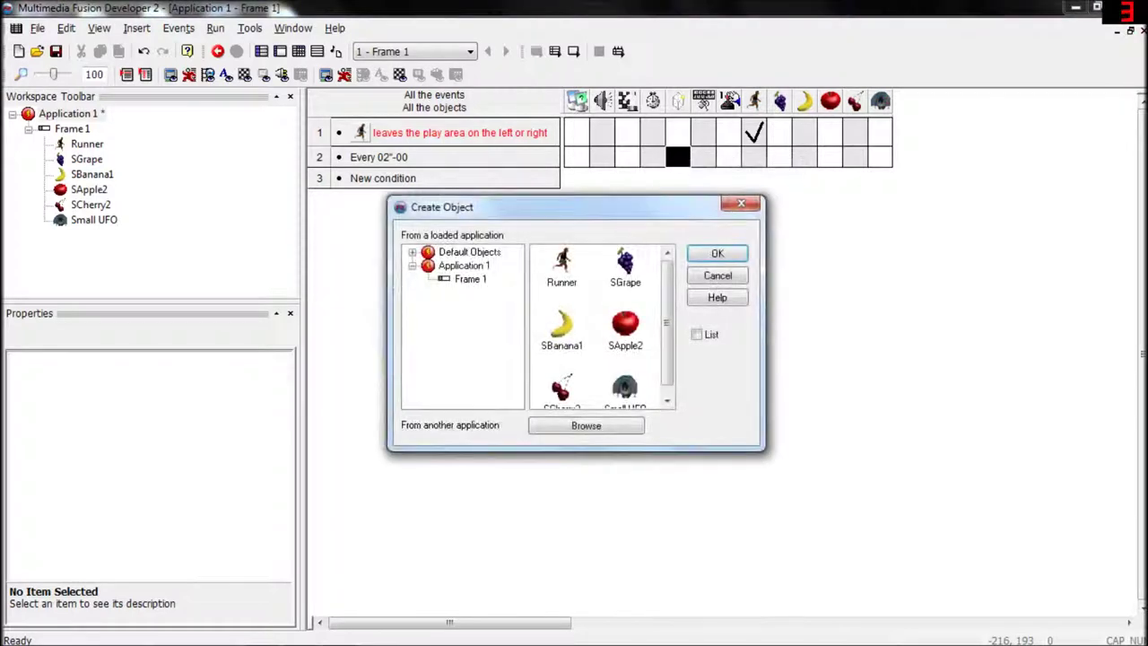
double_click(625, 268)
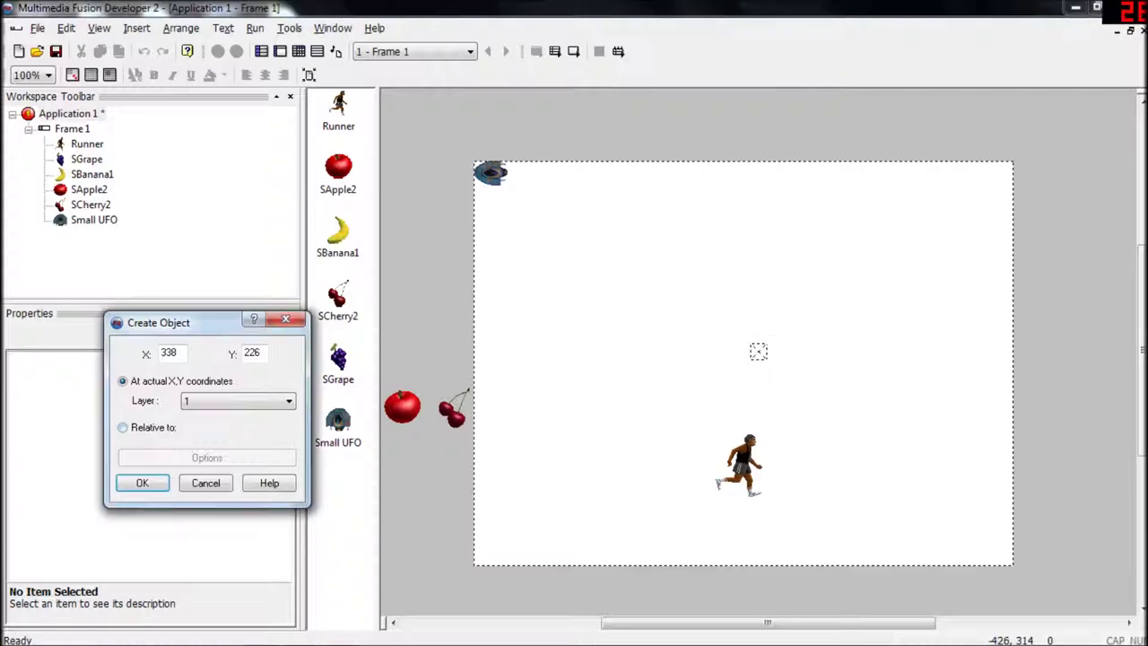
left_click(134, 428)
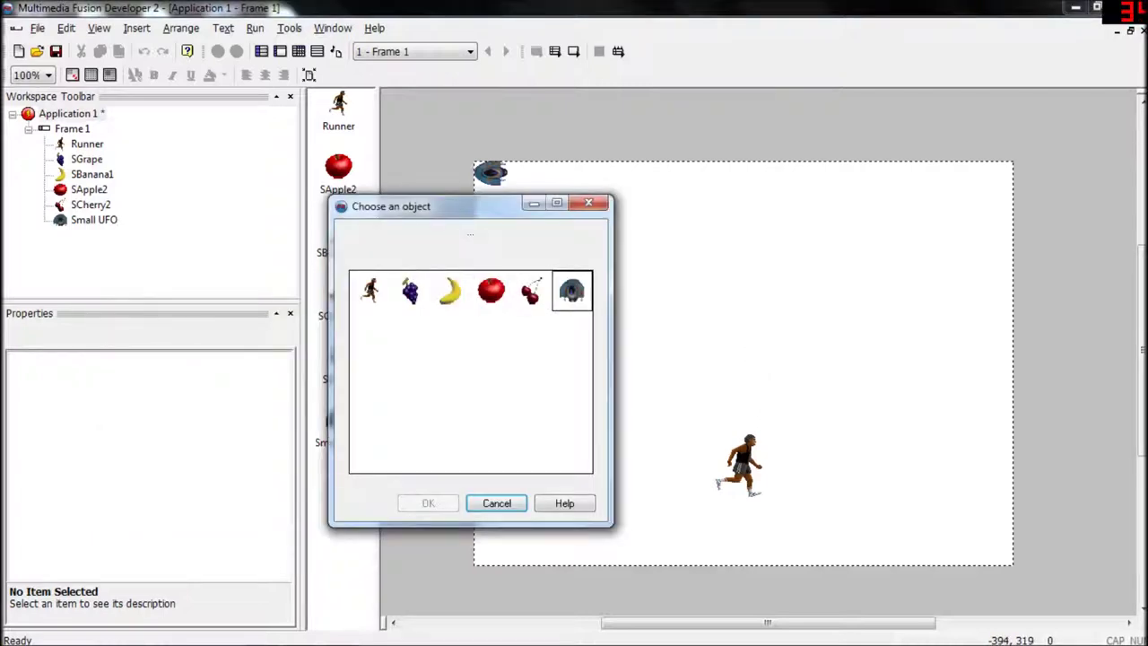
left_click(572, 290)
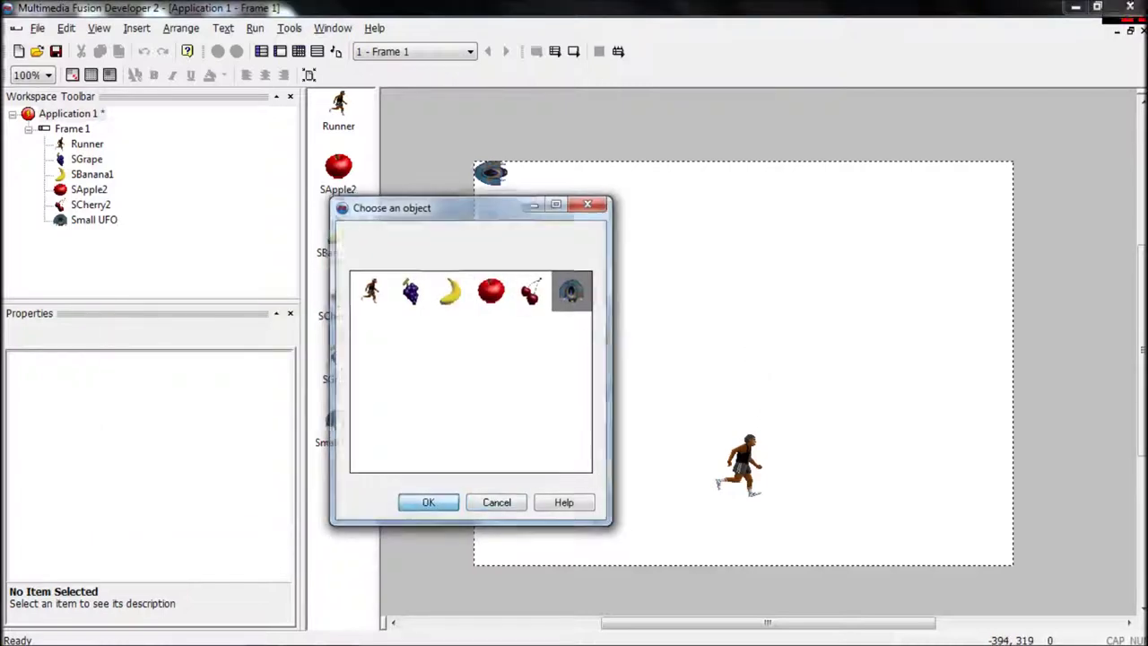
key("Return")
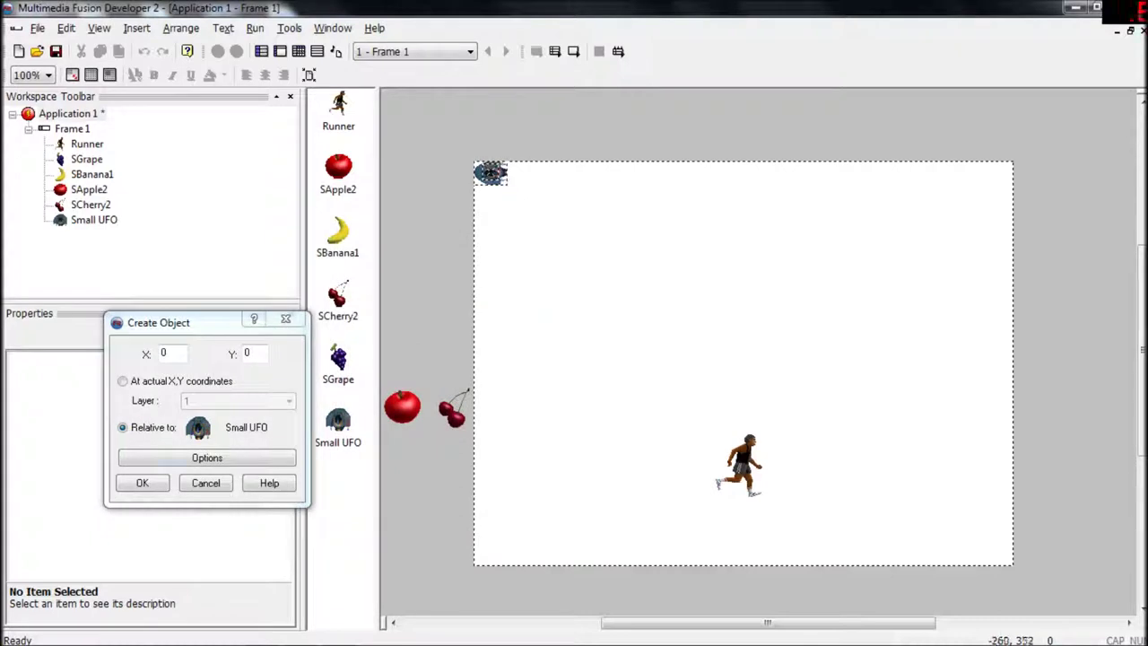
key("Return")
key("F8")
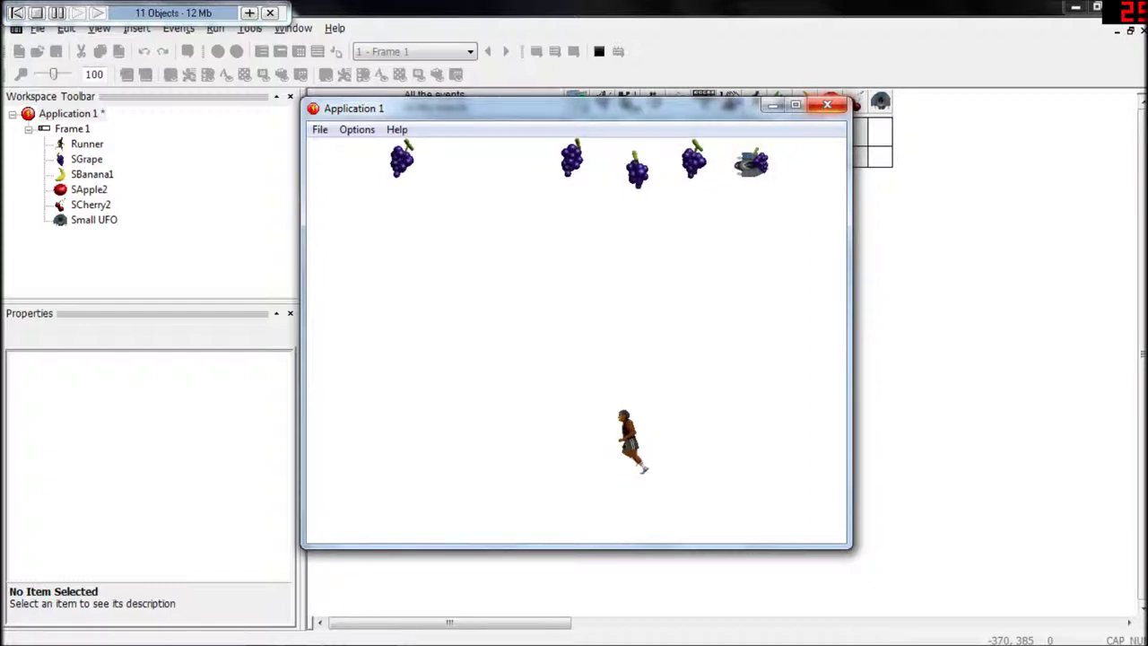
key("alt+F4")
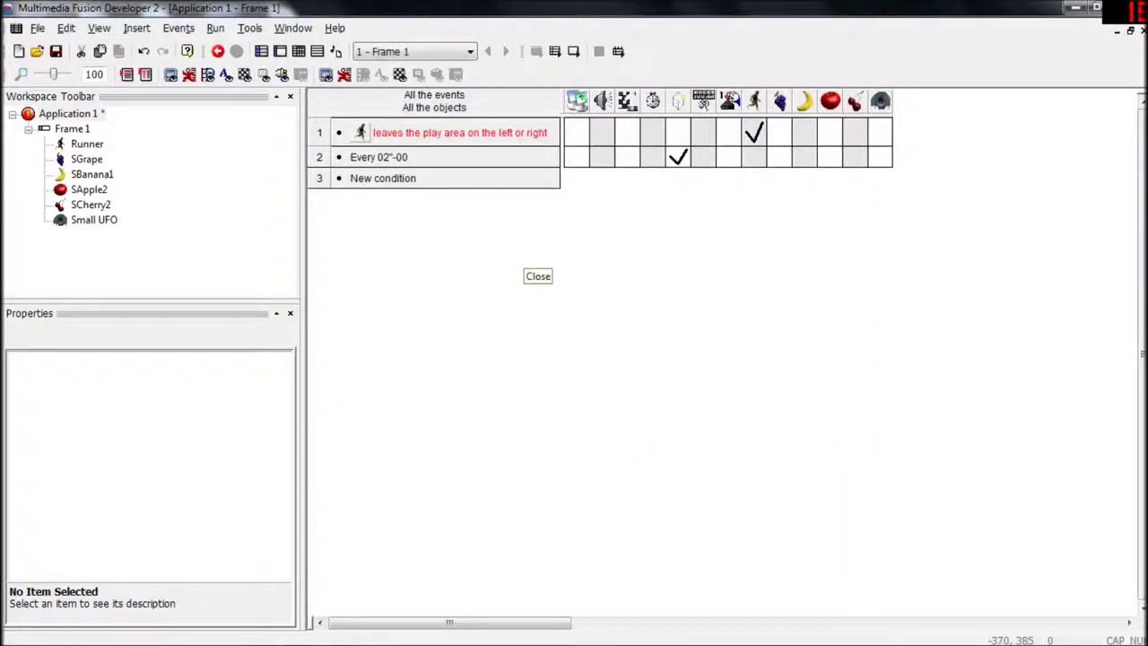
Step: In the frame editor, set the movement type of the SGrape object outside the play area to Bouncing Ball
left_click(280, 51)
left_click_drag(632, 623, 540, 622)
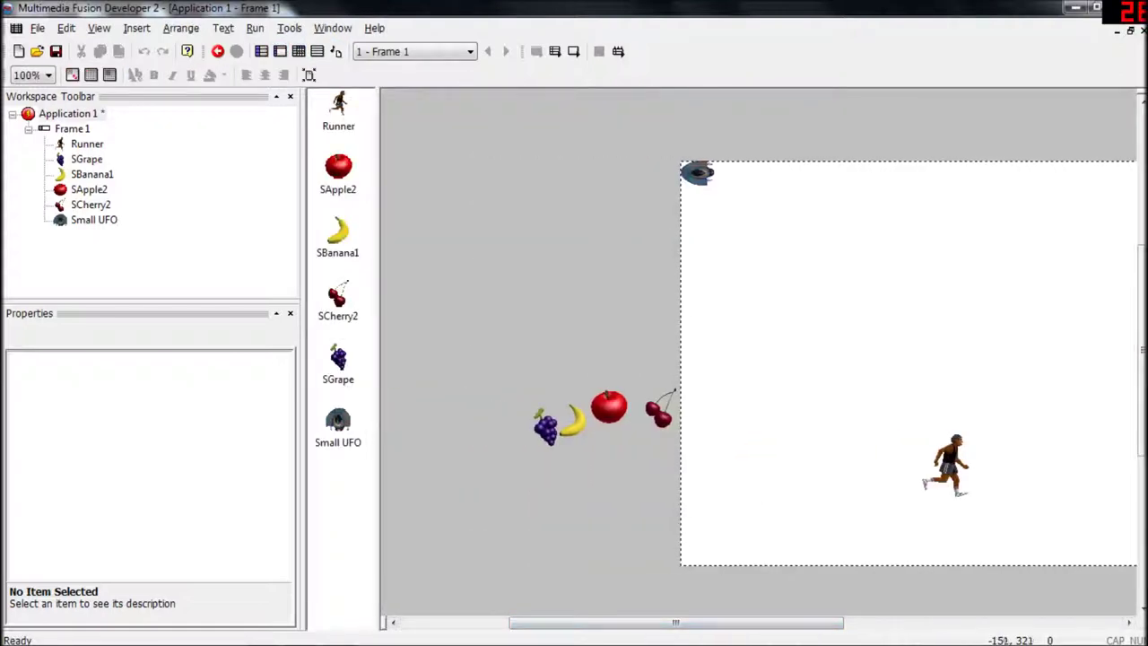
left_click(547, 425)
left_click(133, 398)
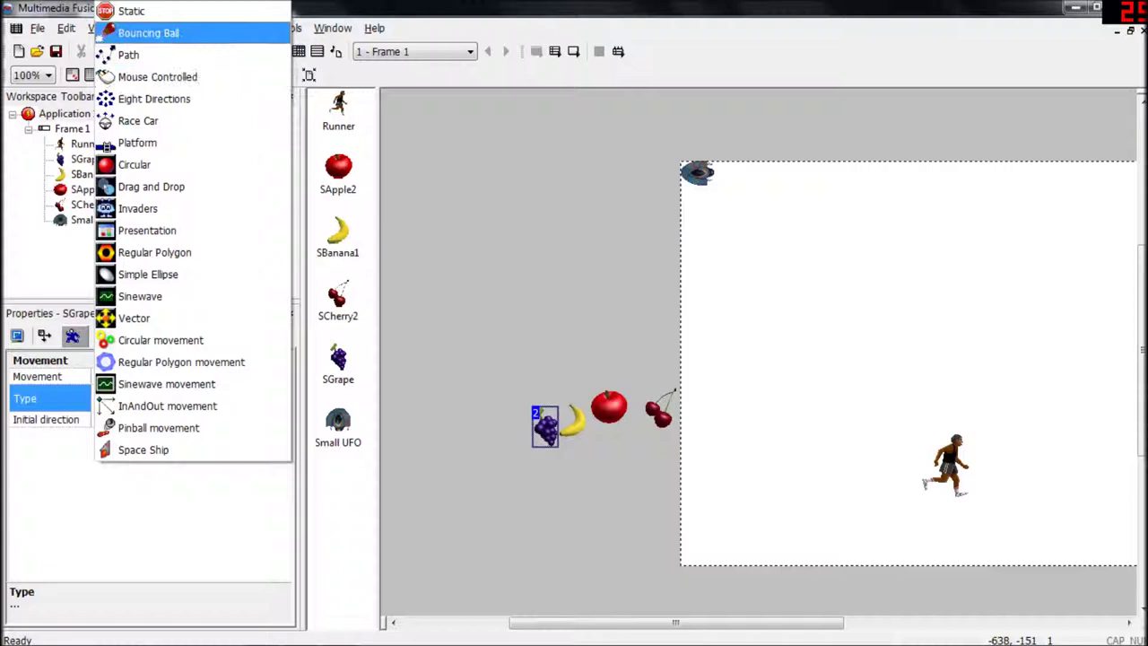
left_click(126, 32)
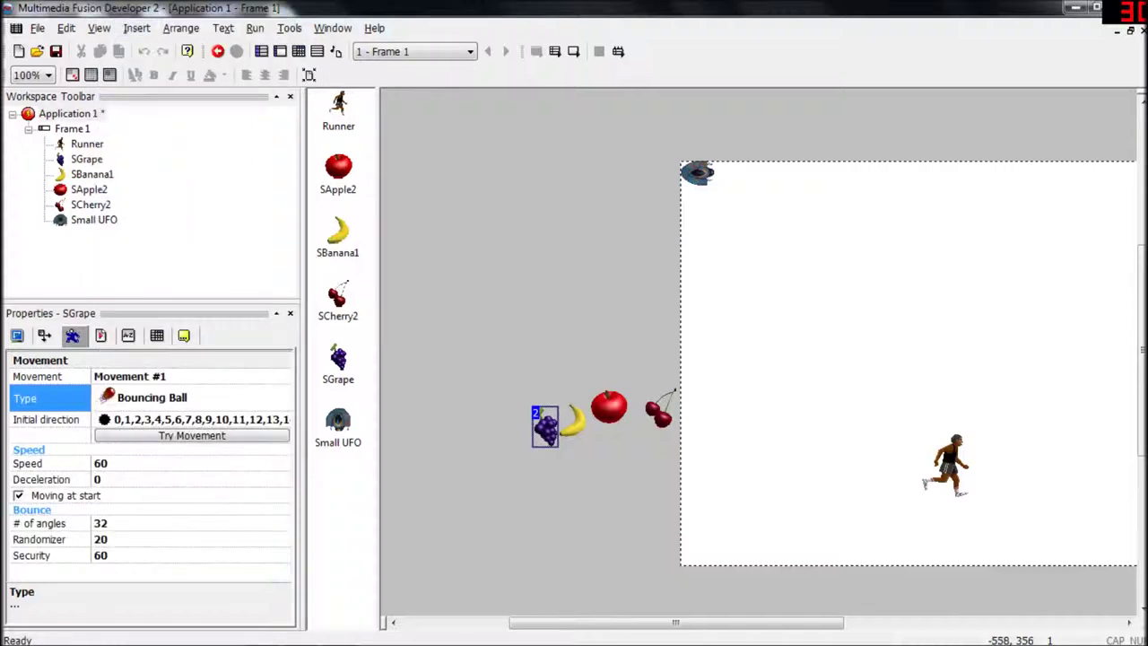
Step: Restrict SGrape's initial direction to straight down (24) only and test-run the game
left_click(192, 419)
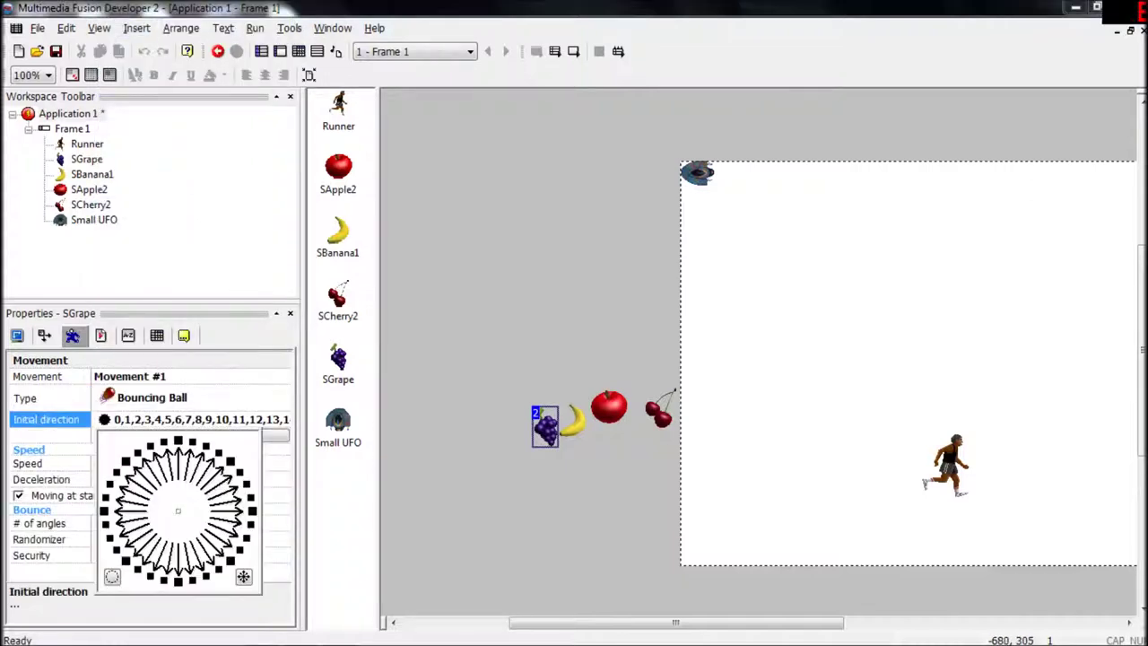
left_click(112, 575)
left_click(177, 580)
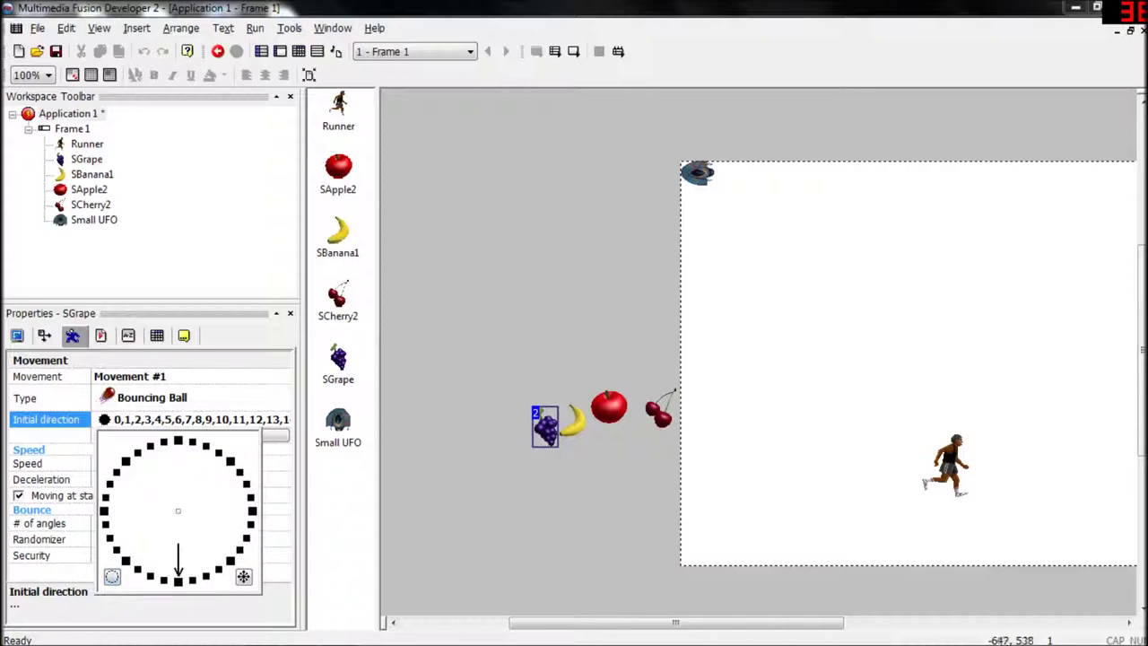
key("Return")
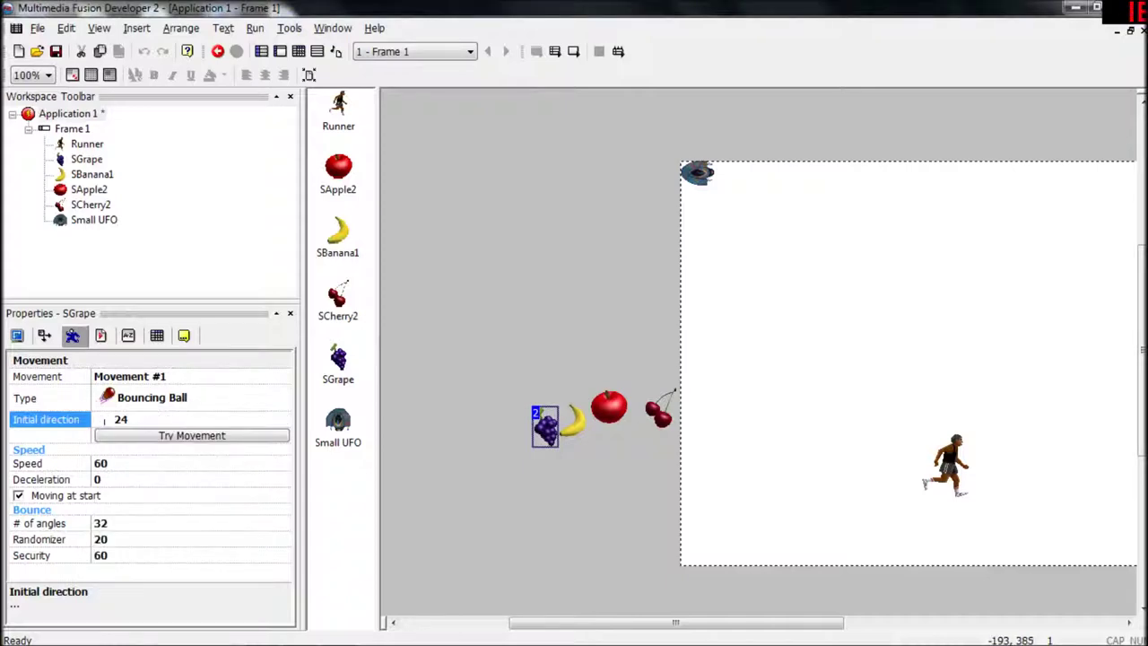
key("F7")
key("Left")
key("Right")
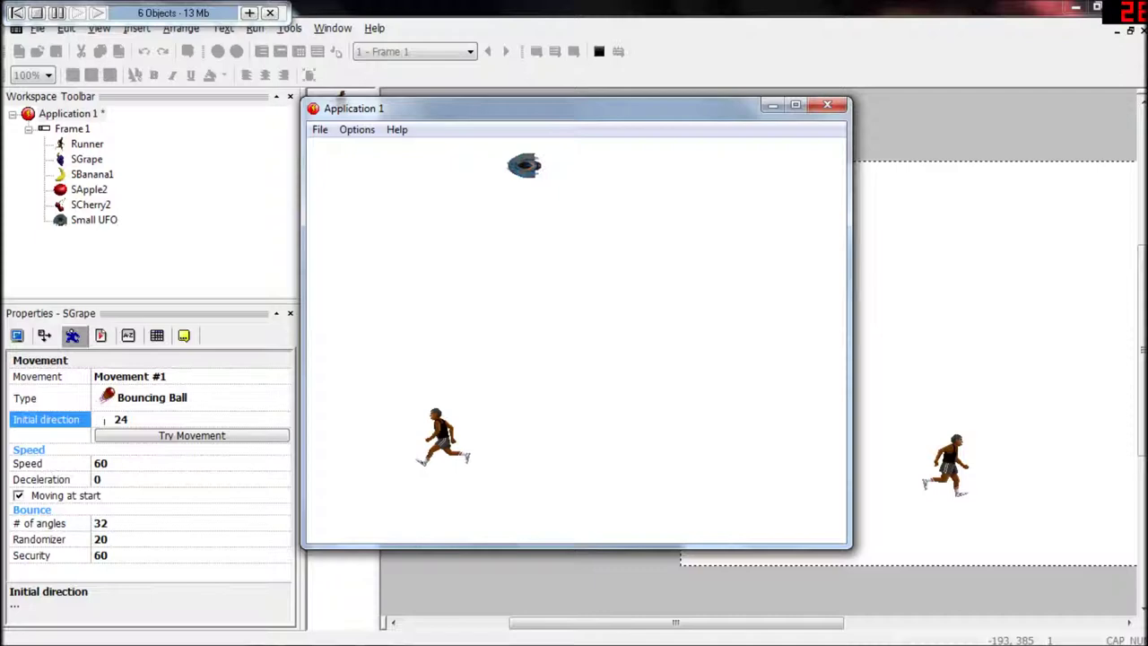
key("alt+F4")
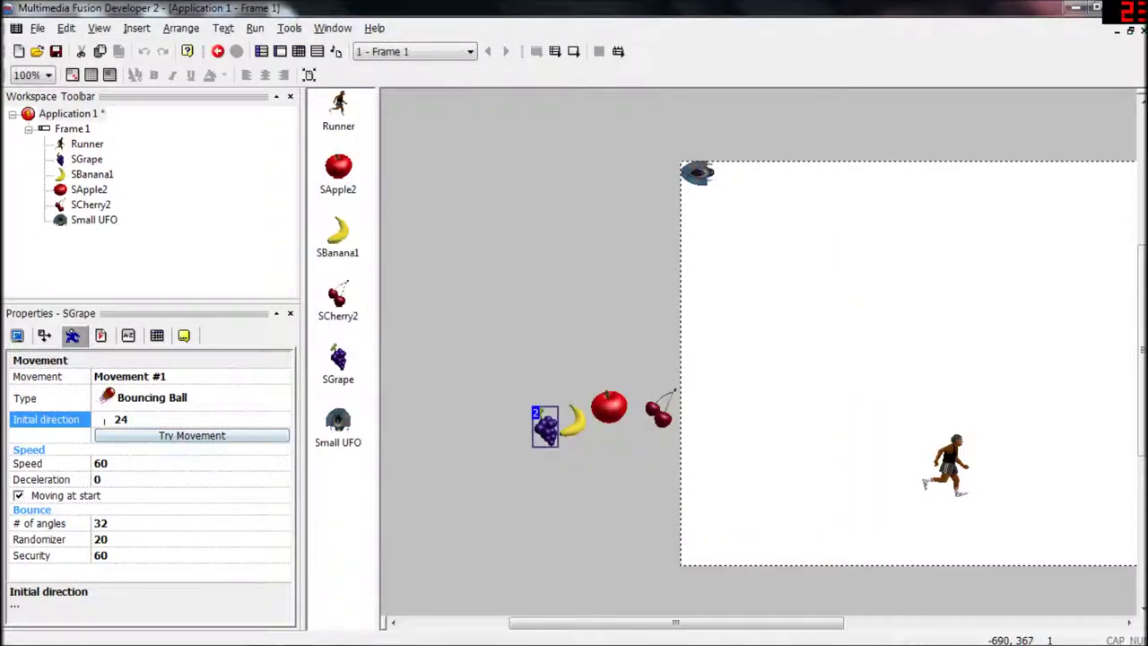
Step: Set SGrape's movement speed to 10 and test-run the game
left_click(102, 467)
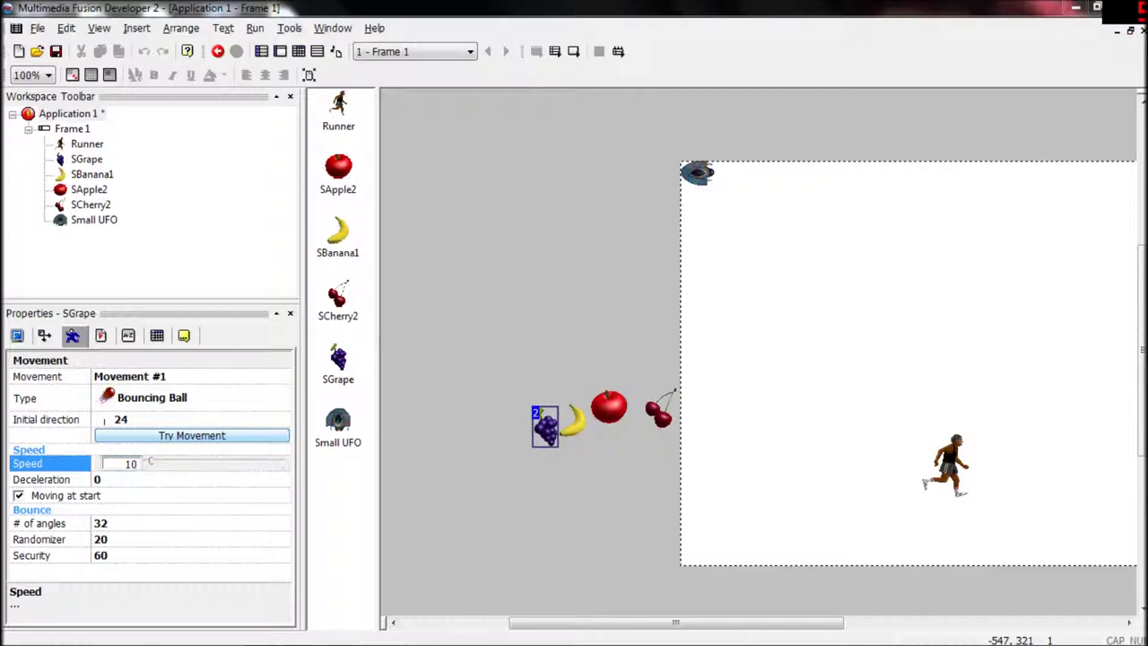
key("Return")
key("F8")
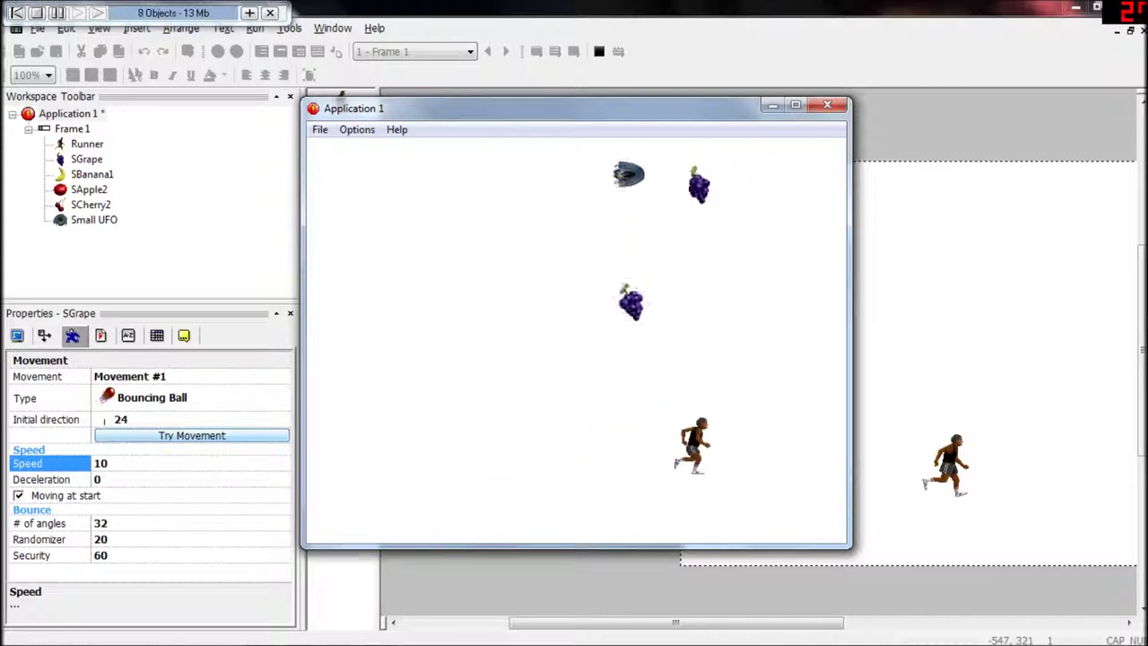
key("alt+F4")
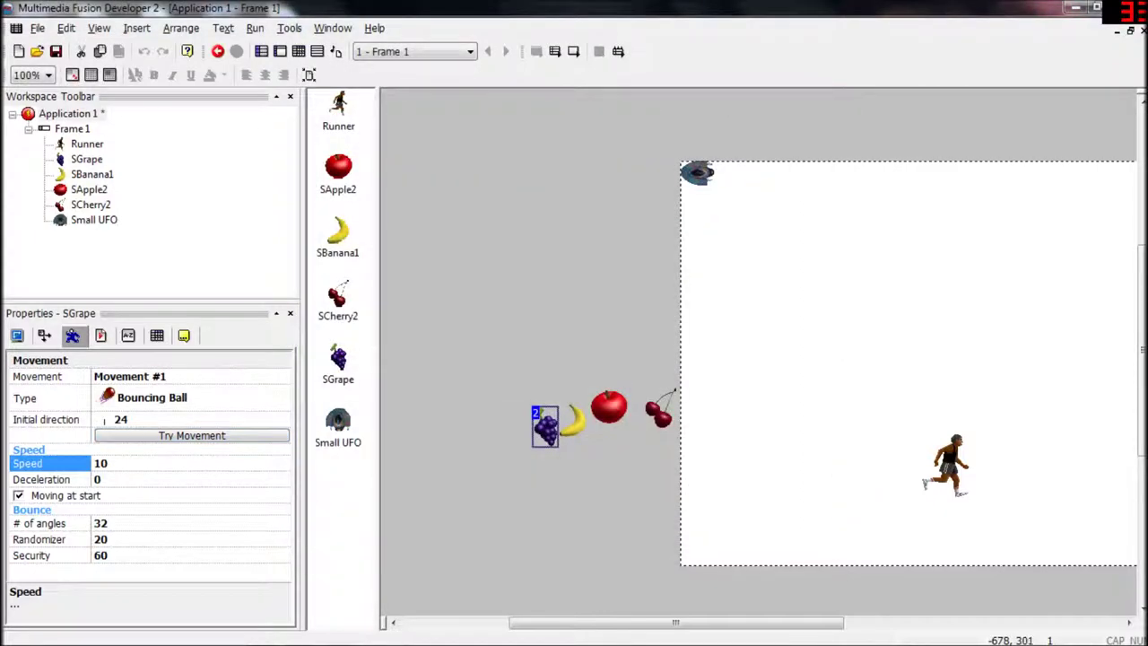
Step: Set SGrape's movement speed to 40 and test-run the game
left_click(120, 418)
left_click(338, 495)
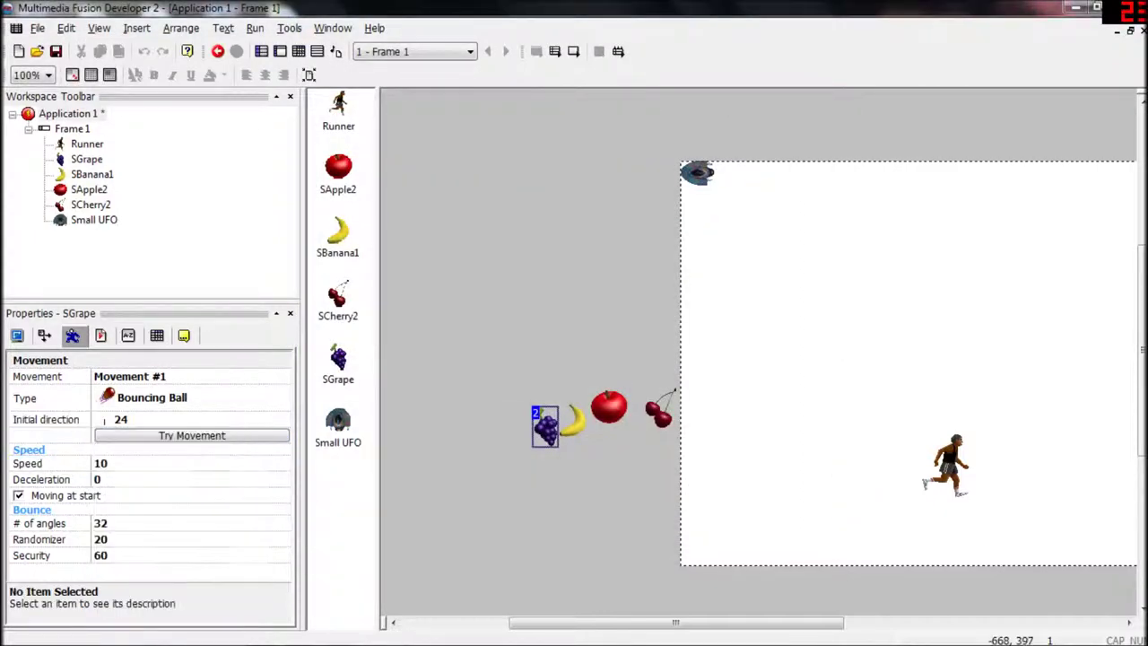
left_click(103, 462)
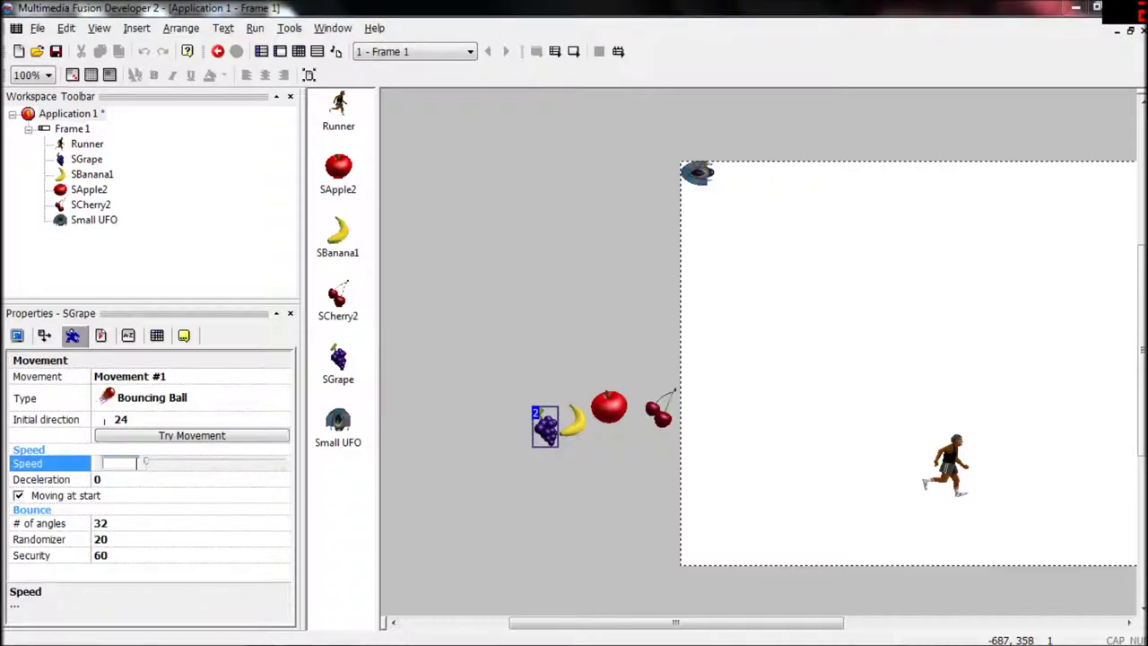
key("Return")
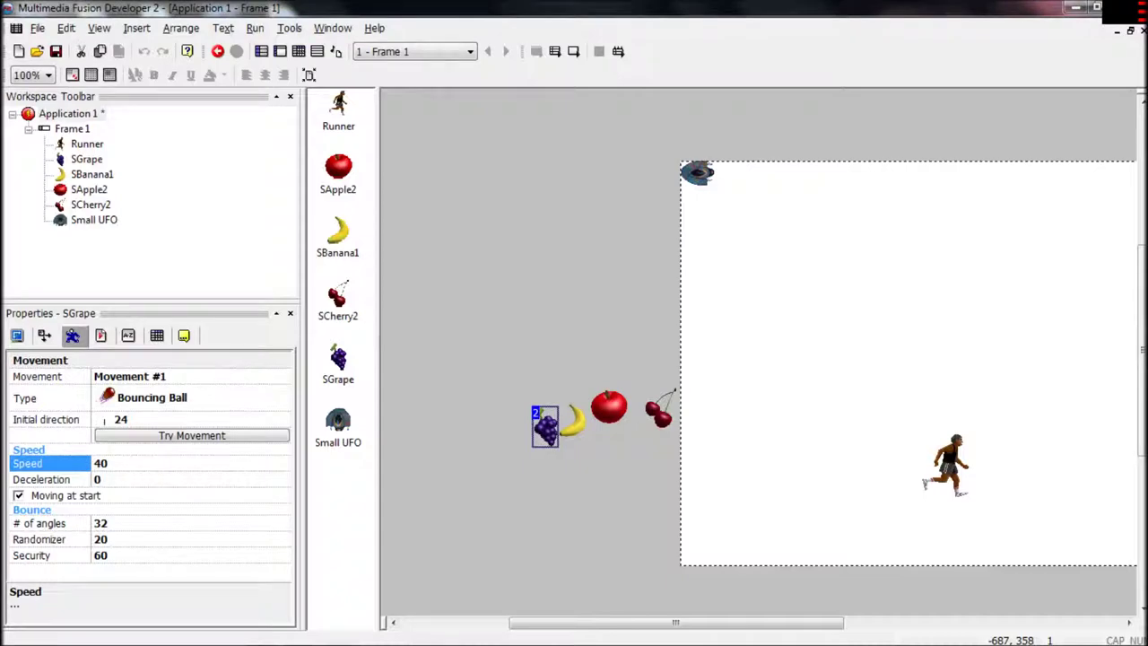
key("F8")
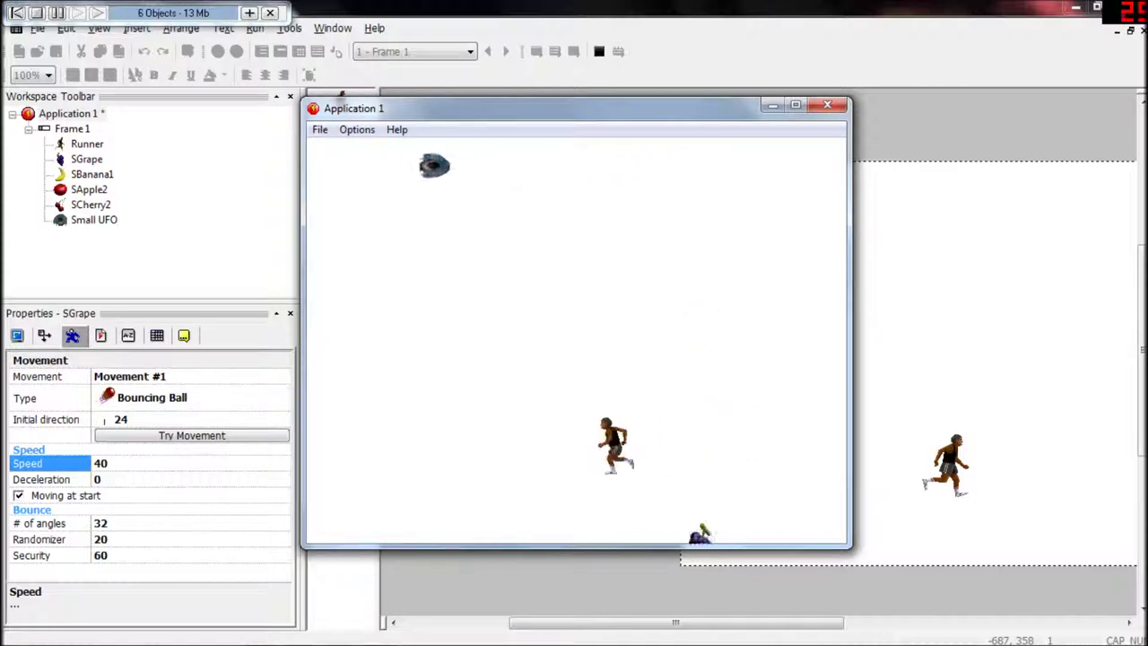
key("alt+F4")
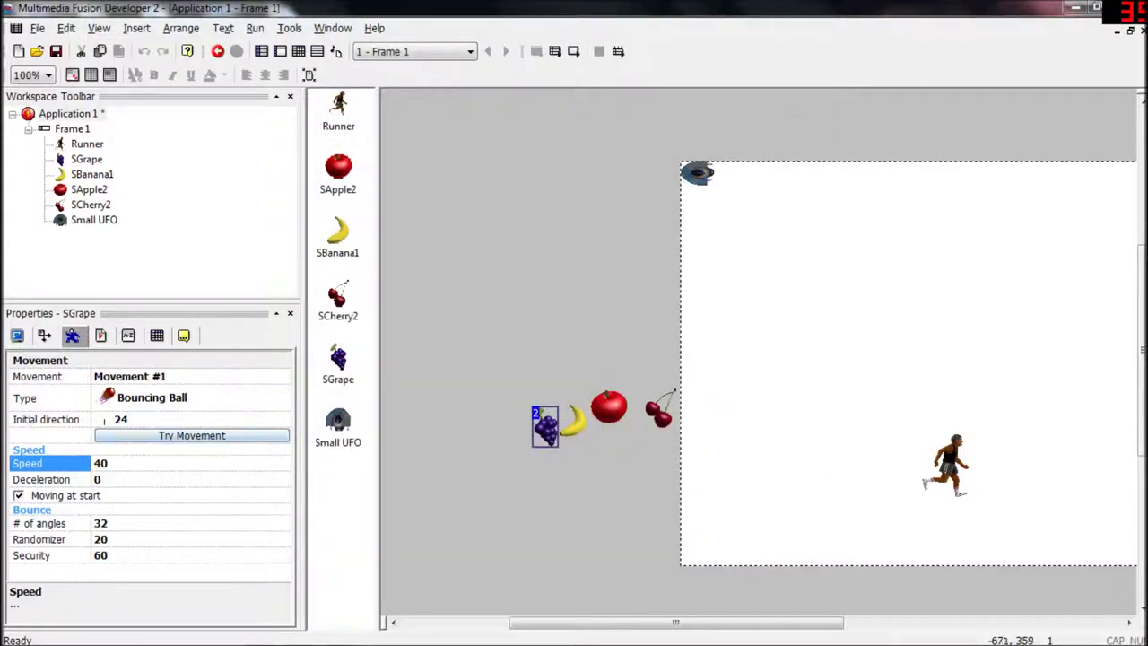
Step: Set SGrape's movement speed to 30 and test-run the game
left_click(111, 464)
type("30")
key("Return")
key("F7")
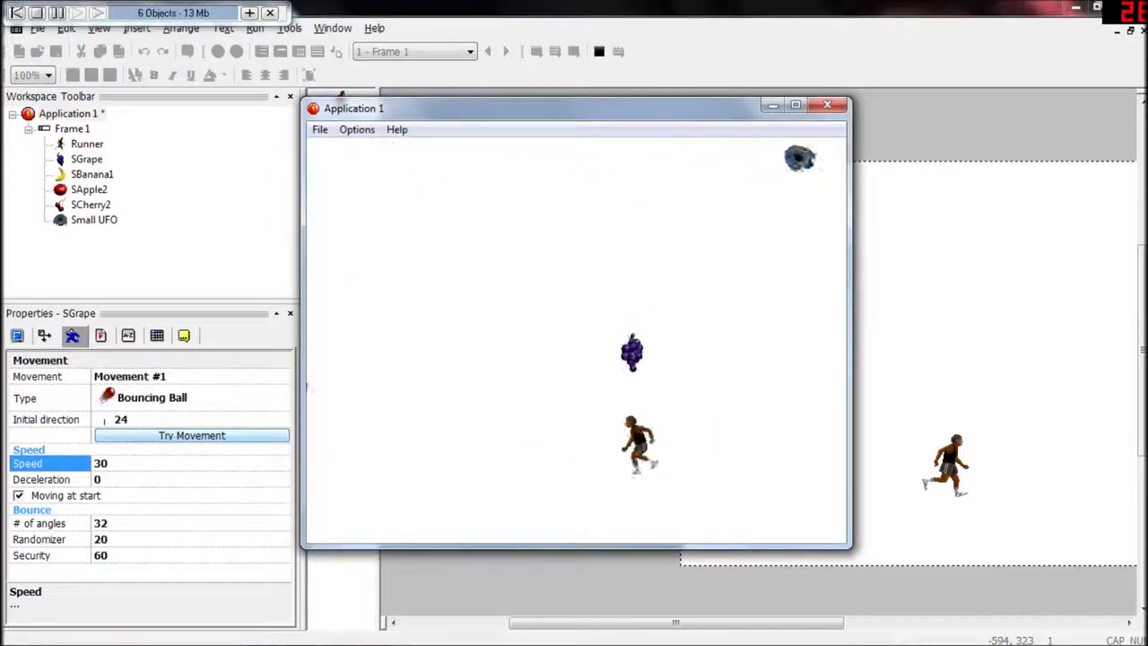
key("alt+F4")
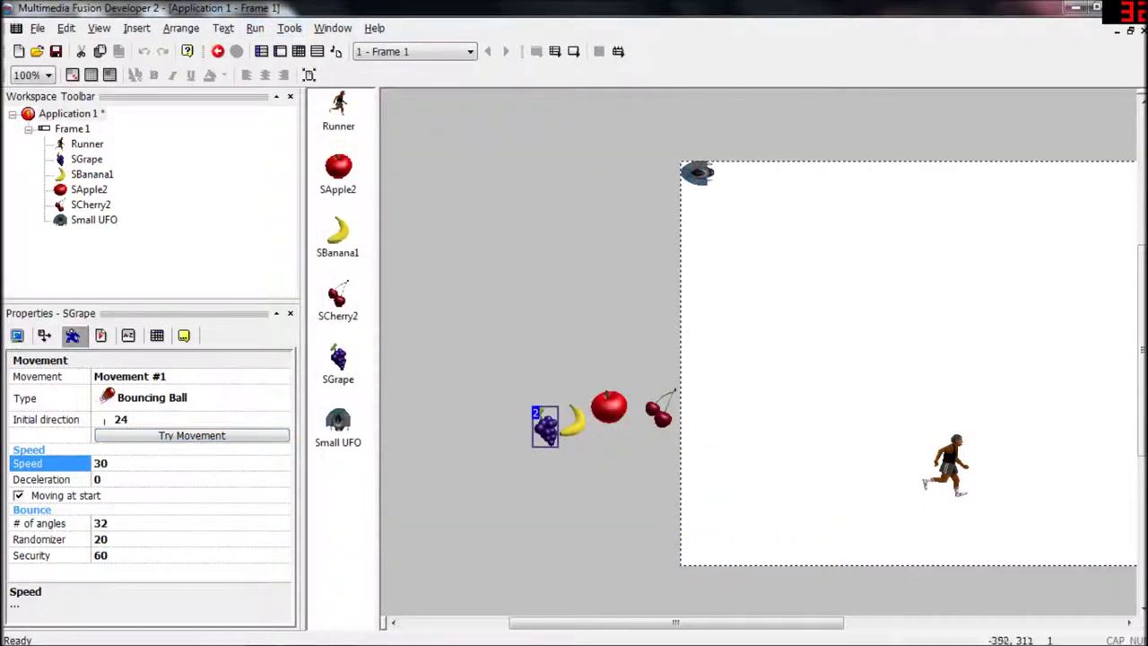
Step: Set the movement type of the SBanana1 object outside the play area to Bouncing Ball
left_click_drag(551, 622, 559, 622)
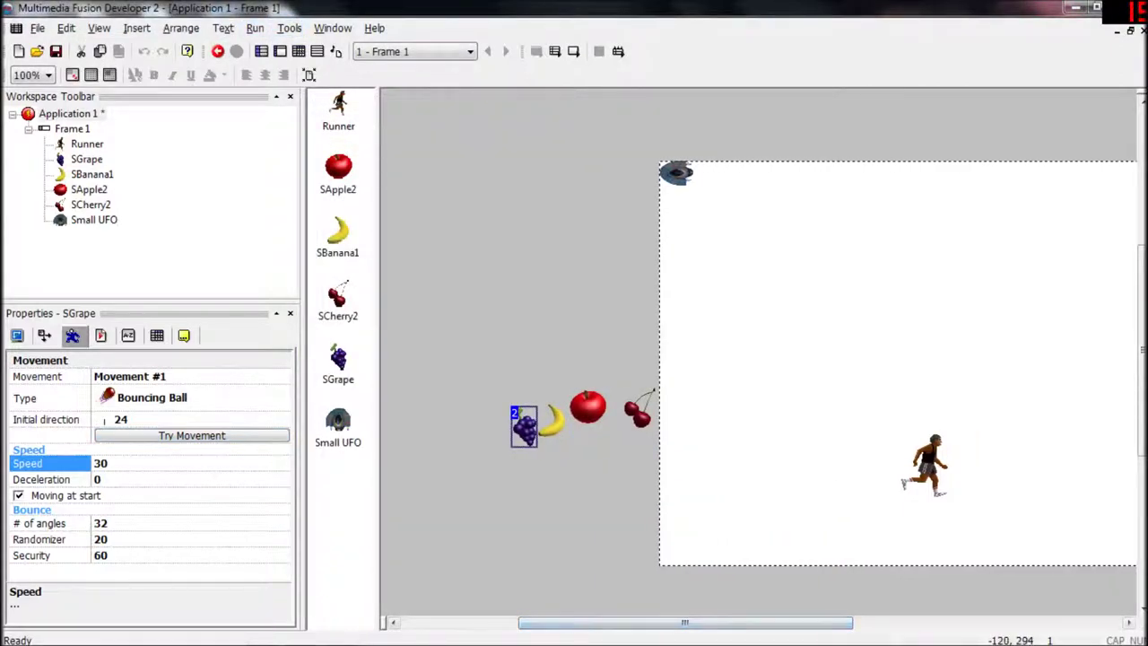
left_click(551, 418)
left_click(152, 398)
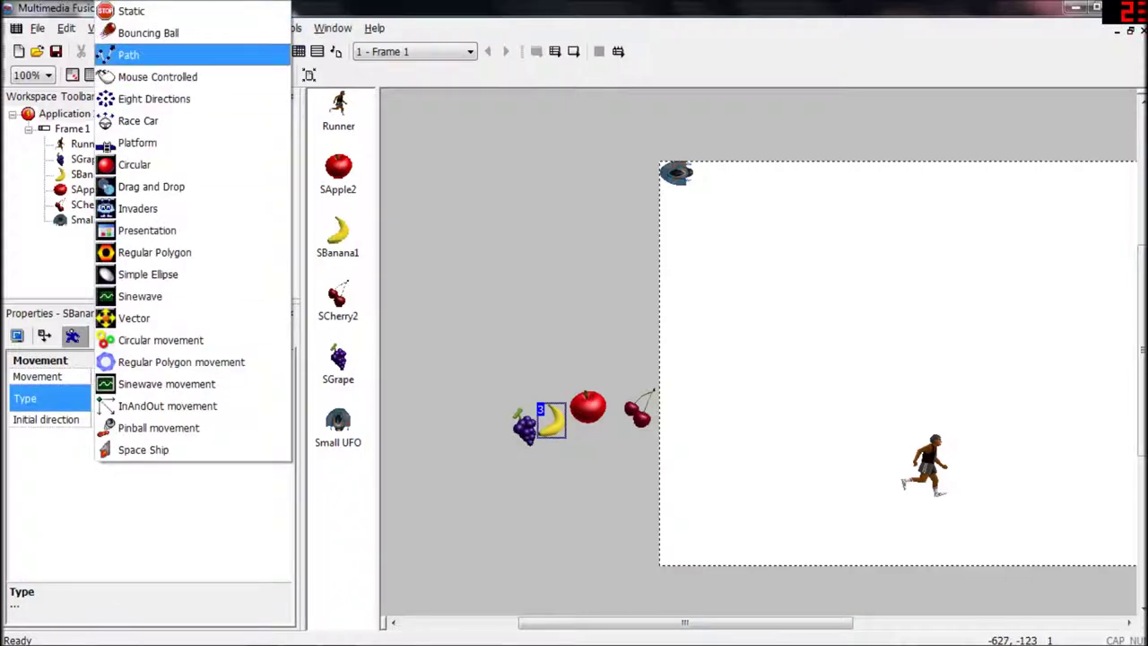
left_click(100, 32)
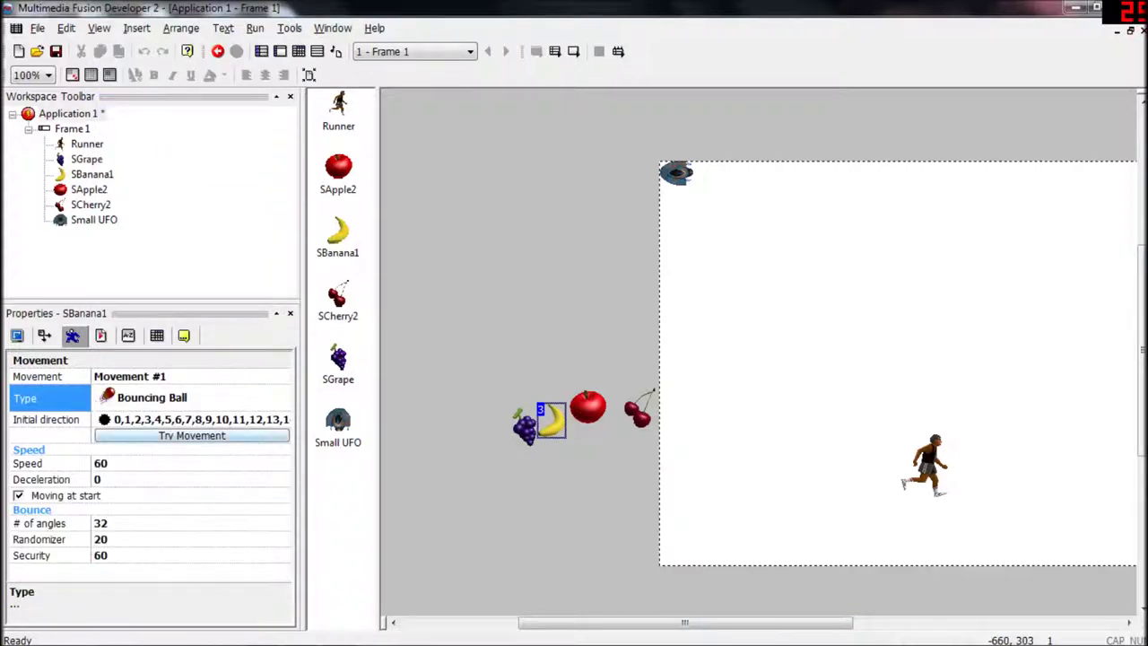
Step: Set SBanana1's initial direction to straight down only (24) and its speed to 30
left_click(105, 419)
left_click(112, 576)
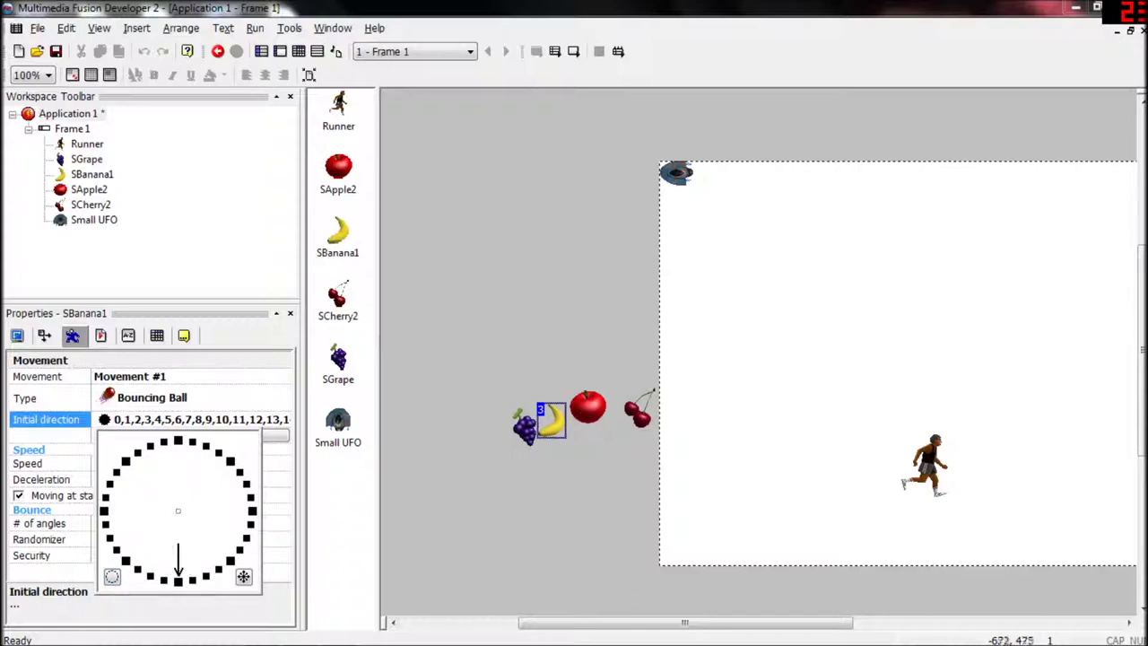
left_click(61, 569)
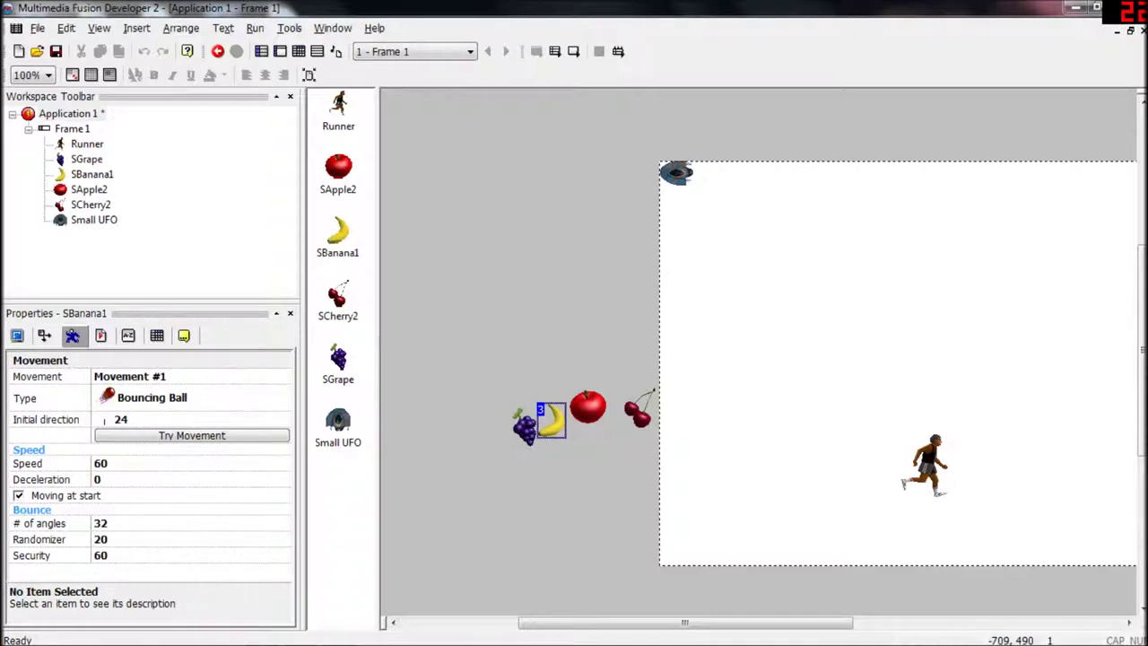
left_click(152, 461)
type("30")
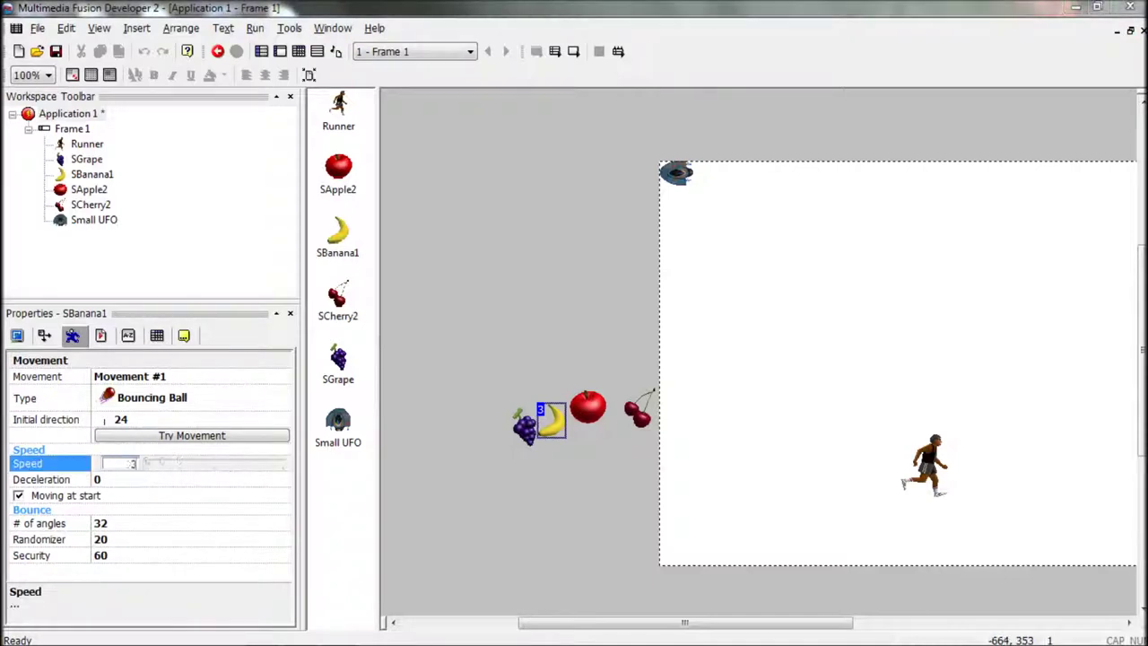
key("Return")
Step: Give SApple2 a Bouncing Ball movement with initial direction straight down (24) and speed 30
left_click(588, 406)
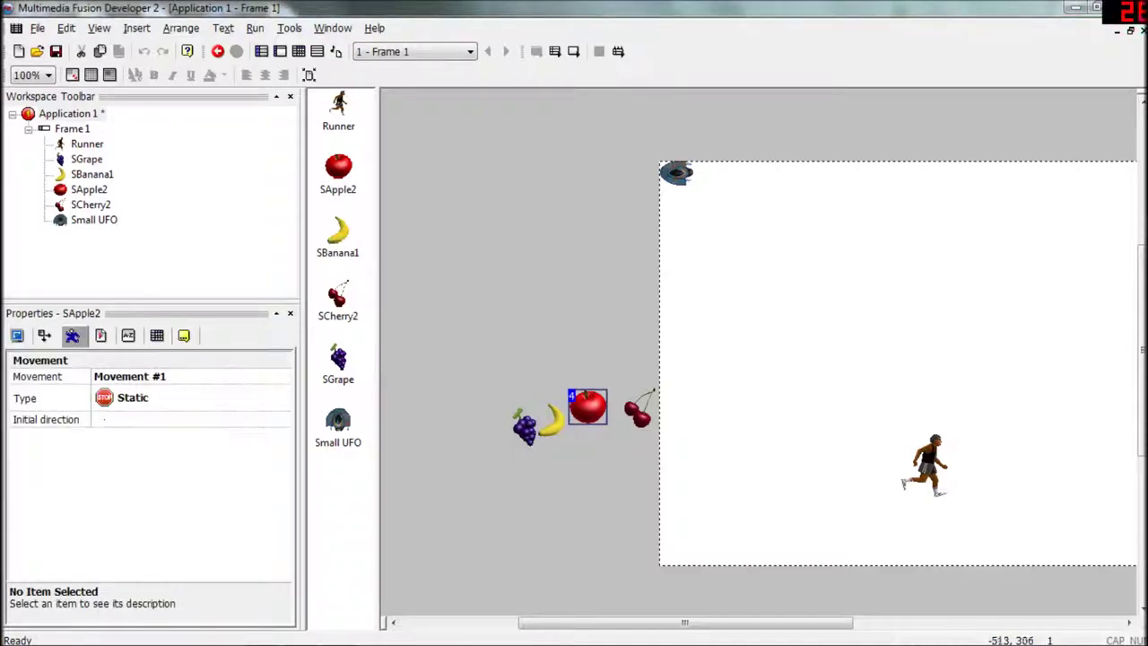
left_click(180, 397)
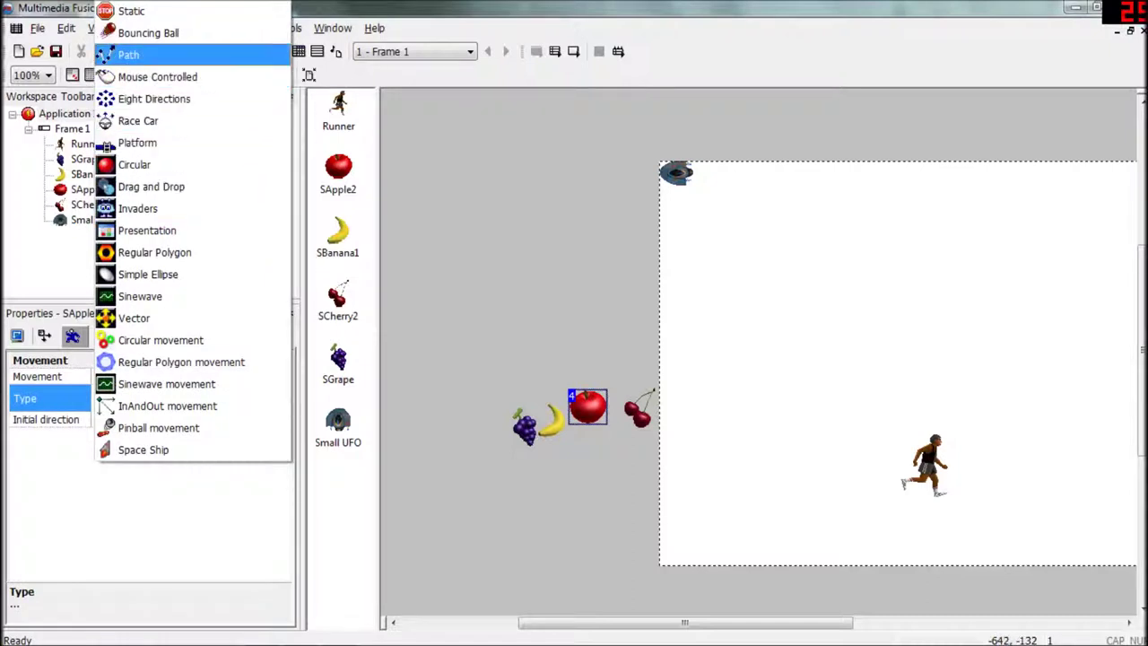
left_click(148, 33)
left_click(112, 417)
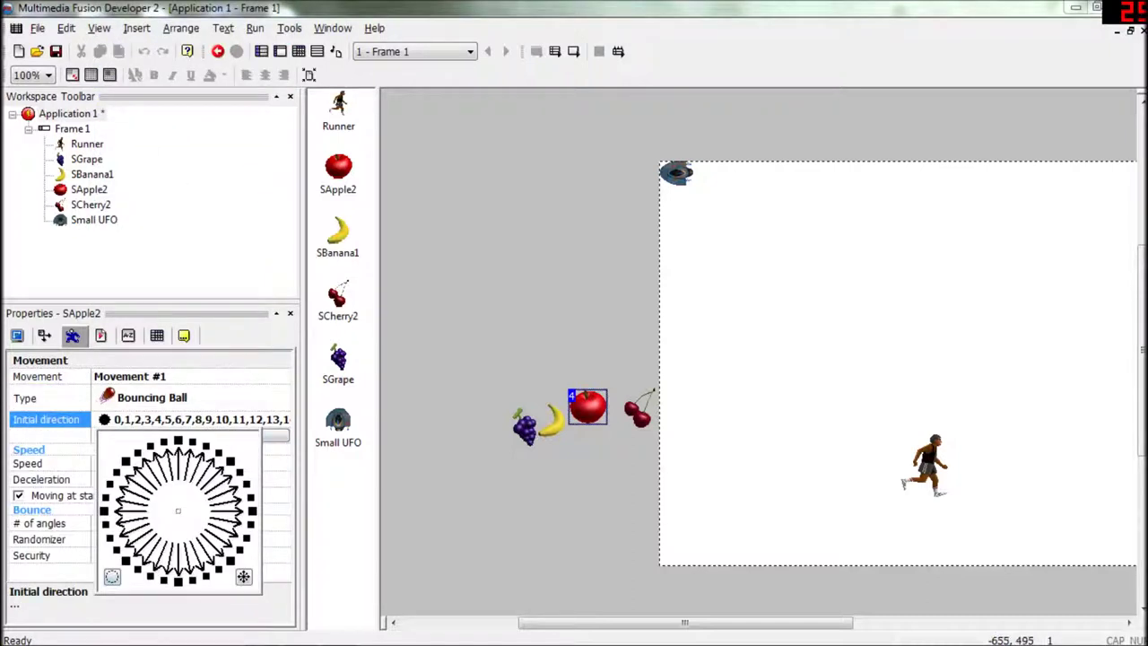
left_click(111, 576)
left_click(58, 580)
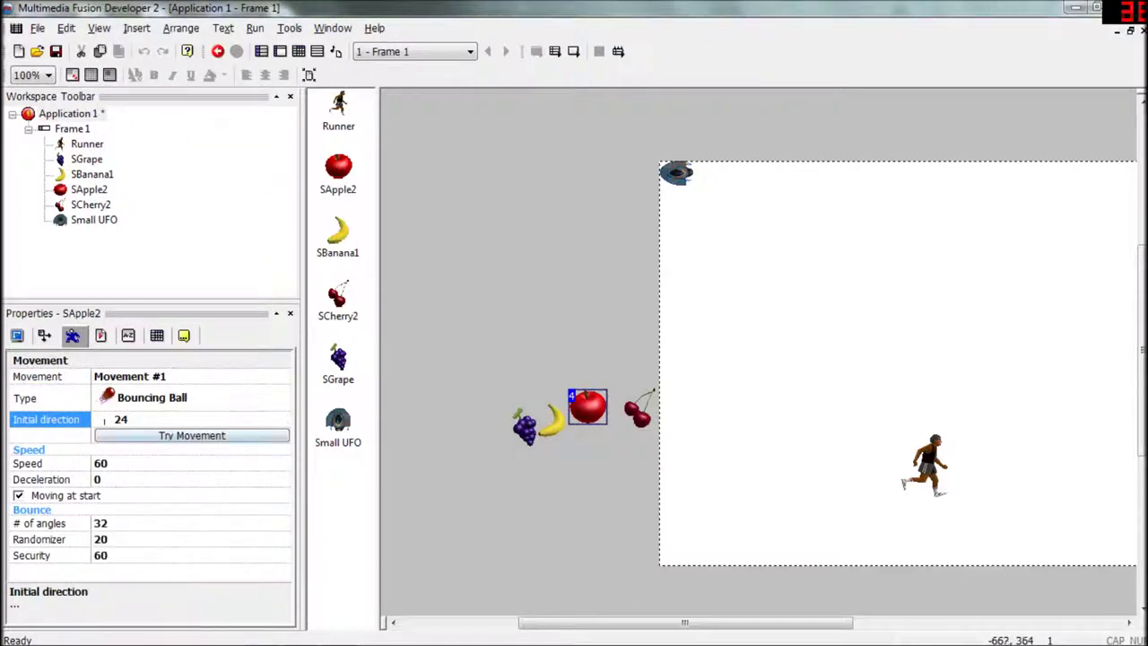
left_click(131, 463)
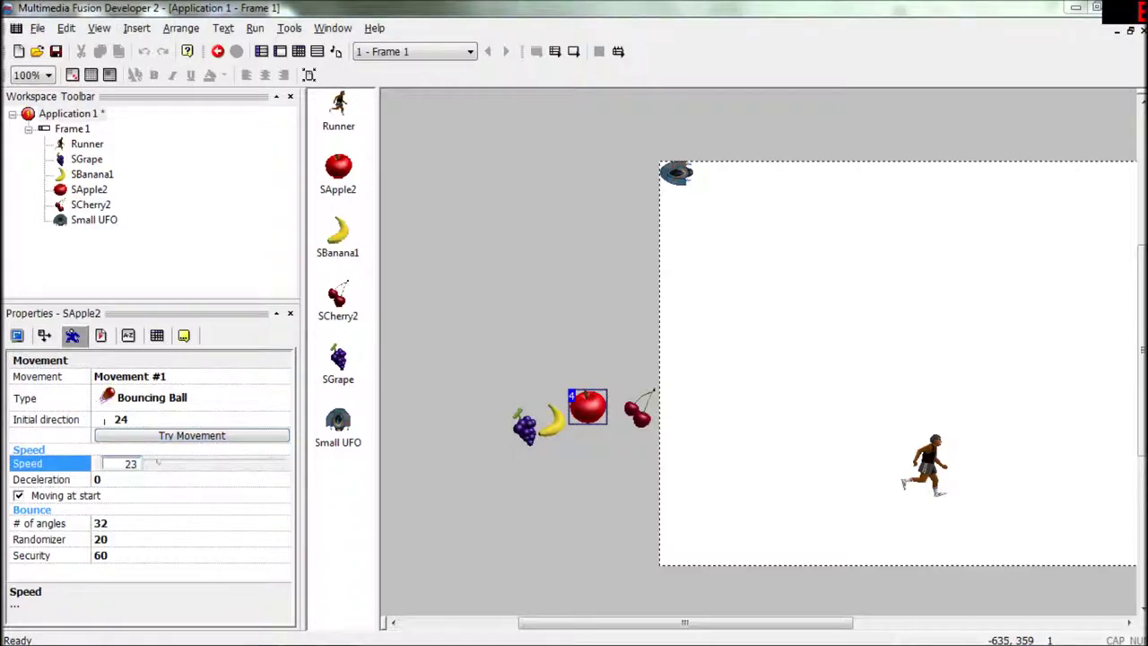
type("30")
key("Return")
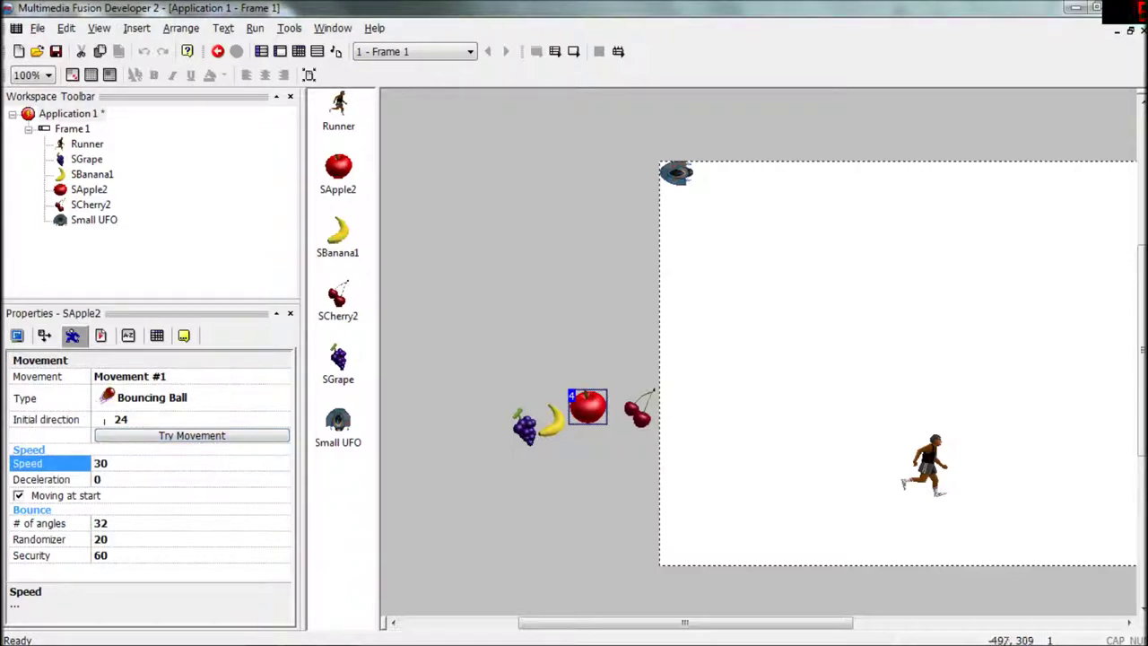
Step: Give SCherry2 a Bouncing Ball movement with initial direction straight down (24) and speed 30
left_click(636, 416)
left_click(192, 397)
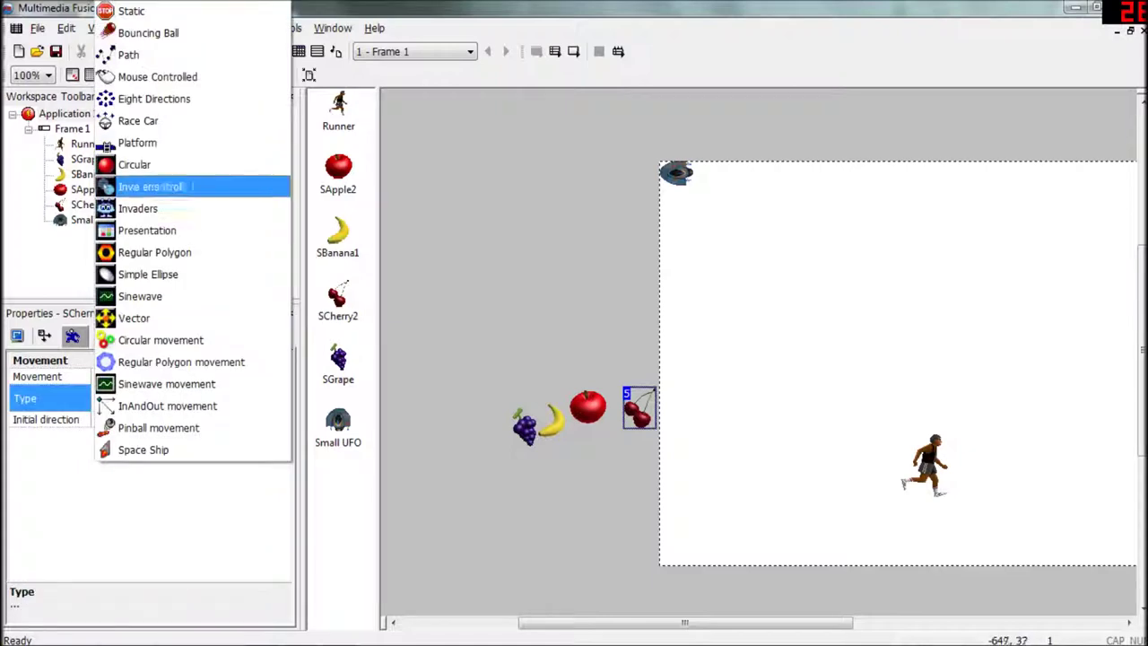
left_click(134, 33)
left_click(114, 419)
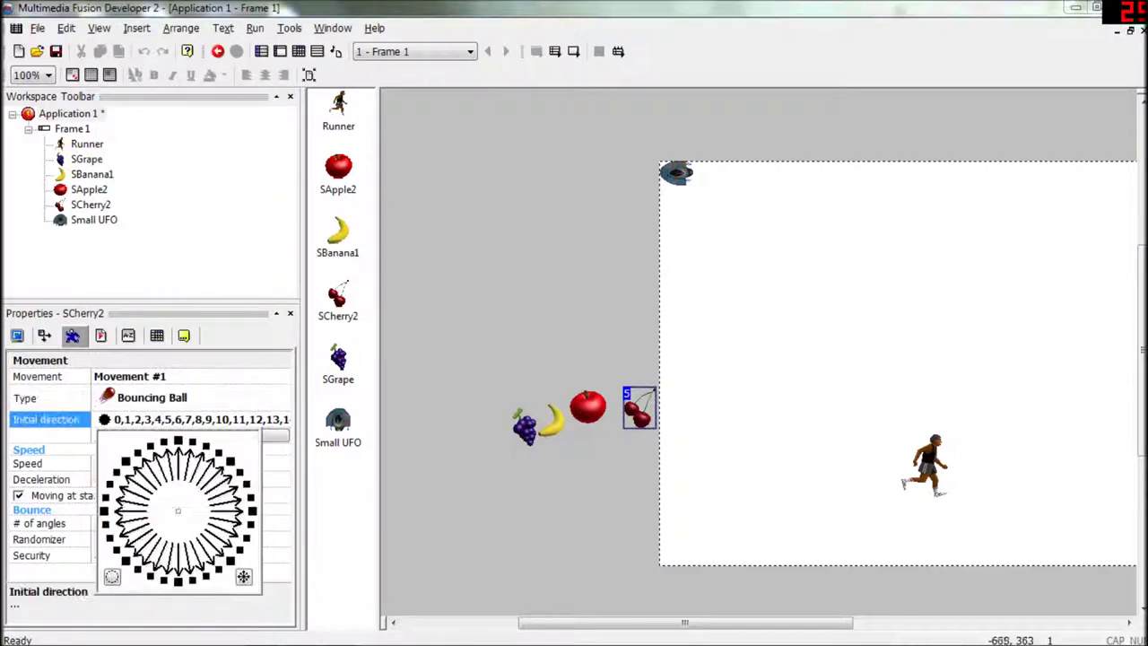
left_click(112, 575)
left_click(44, 585)
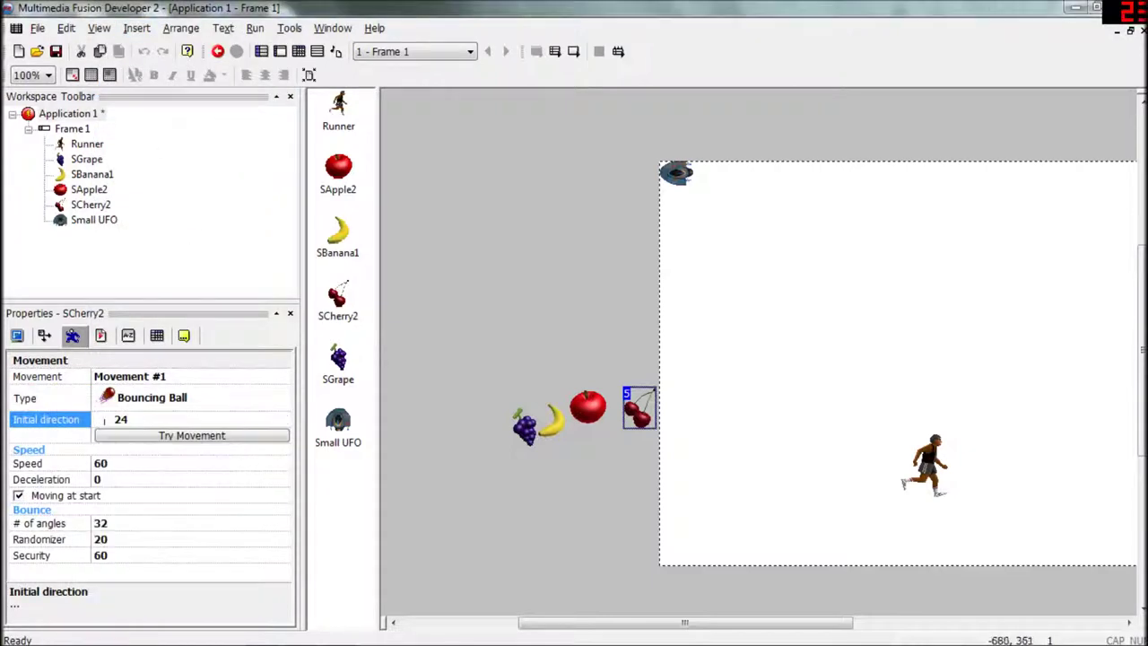
left_click(119, 463)
type("30")
key("Return")
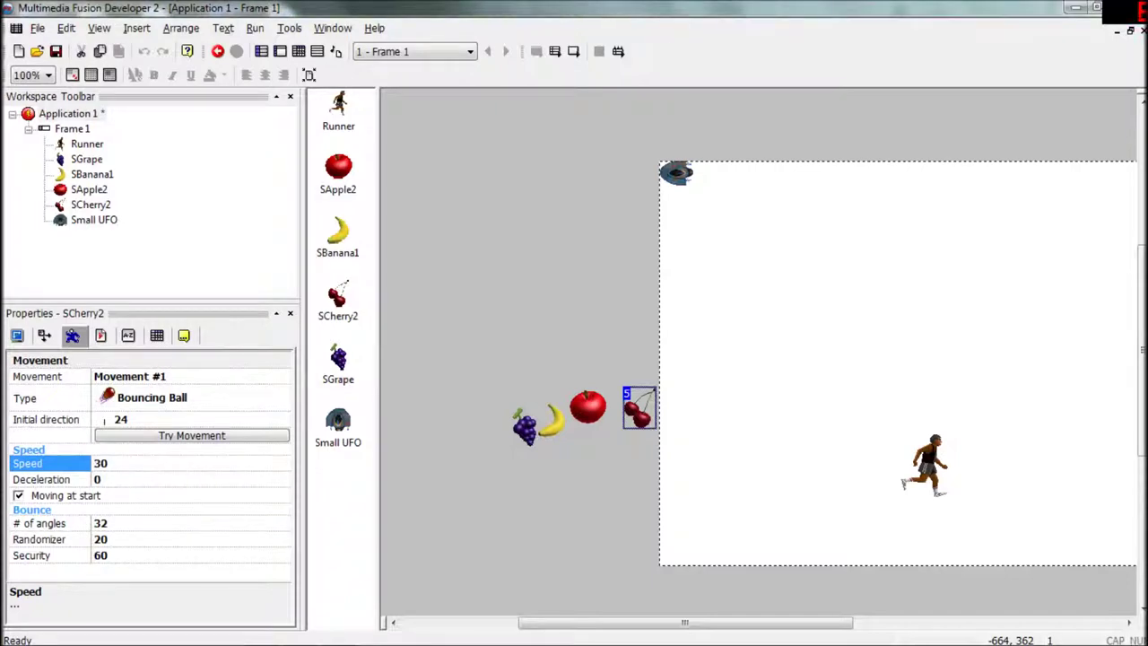
Step: Review the movement settings of the grape, banana, apple and cherry objects outside the play area
left_click(494, 415)
left_click(524, 425)
left_click(587, 406)
left_click(548, 419)
left_click(588, 414)
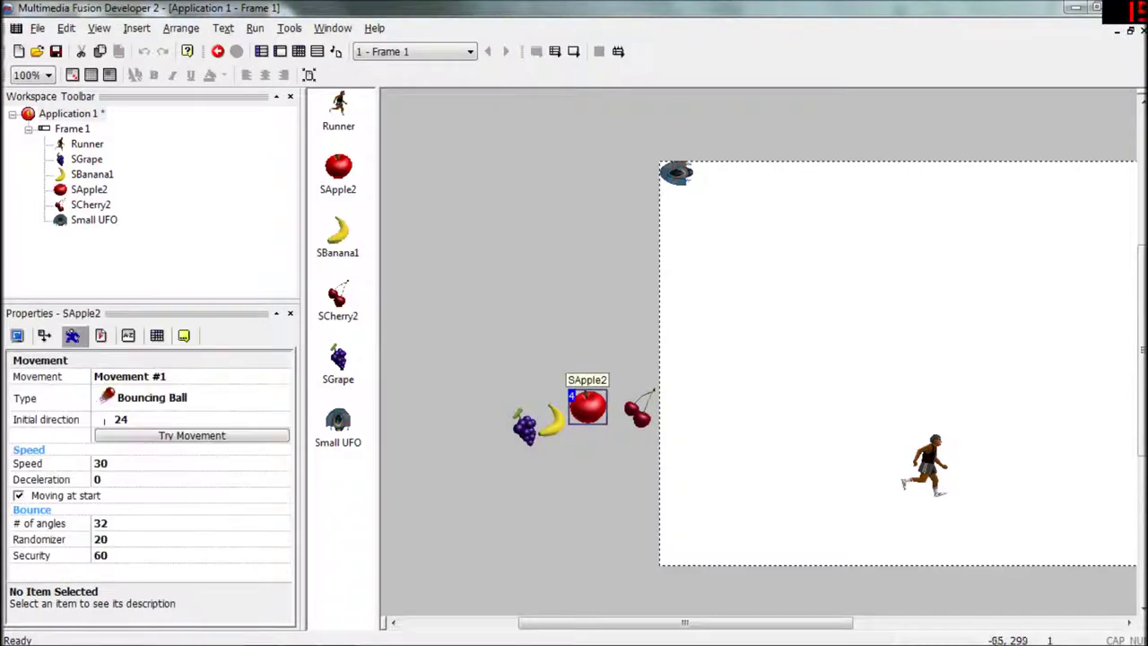
left_click(635, 414)
left_click(552, 464)
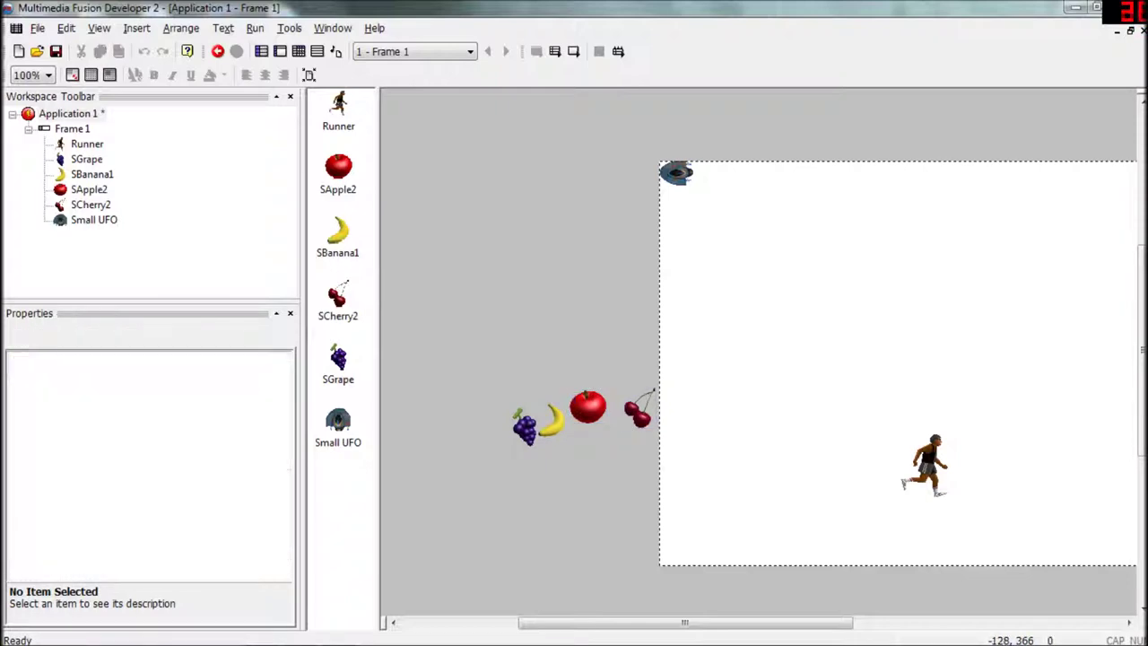
left_click_drag(616, 622, 751, 621)
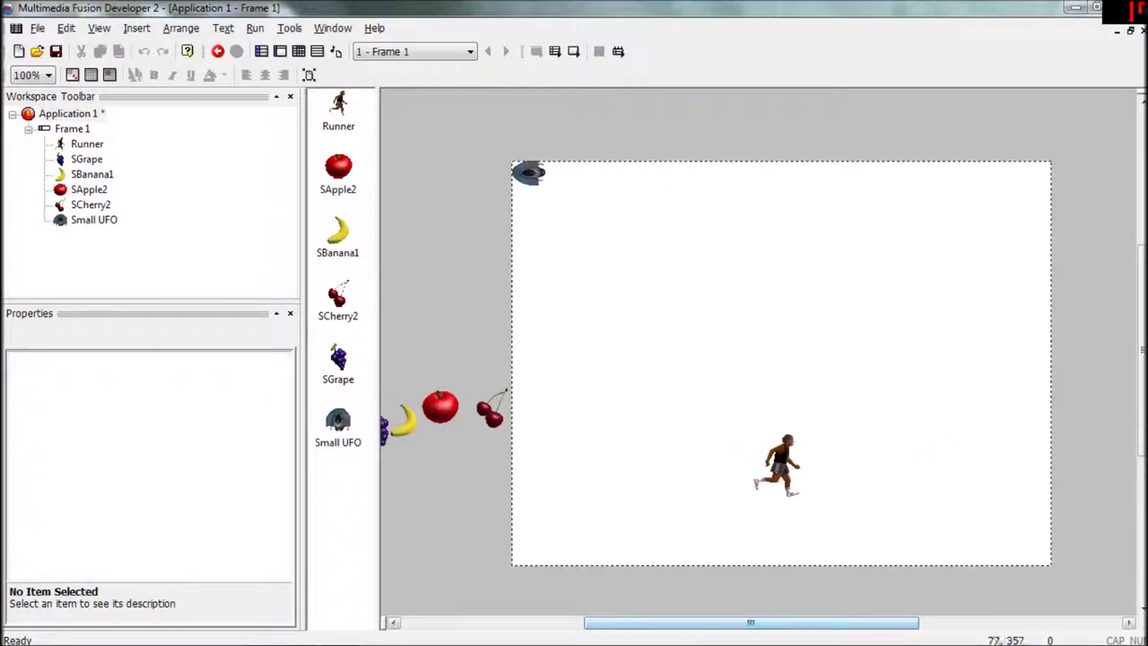
Step: Duplicate the Every 02"-00 event so that events 3 to 5 hold copies, and delete the surplus copy
left_click(298, 51)
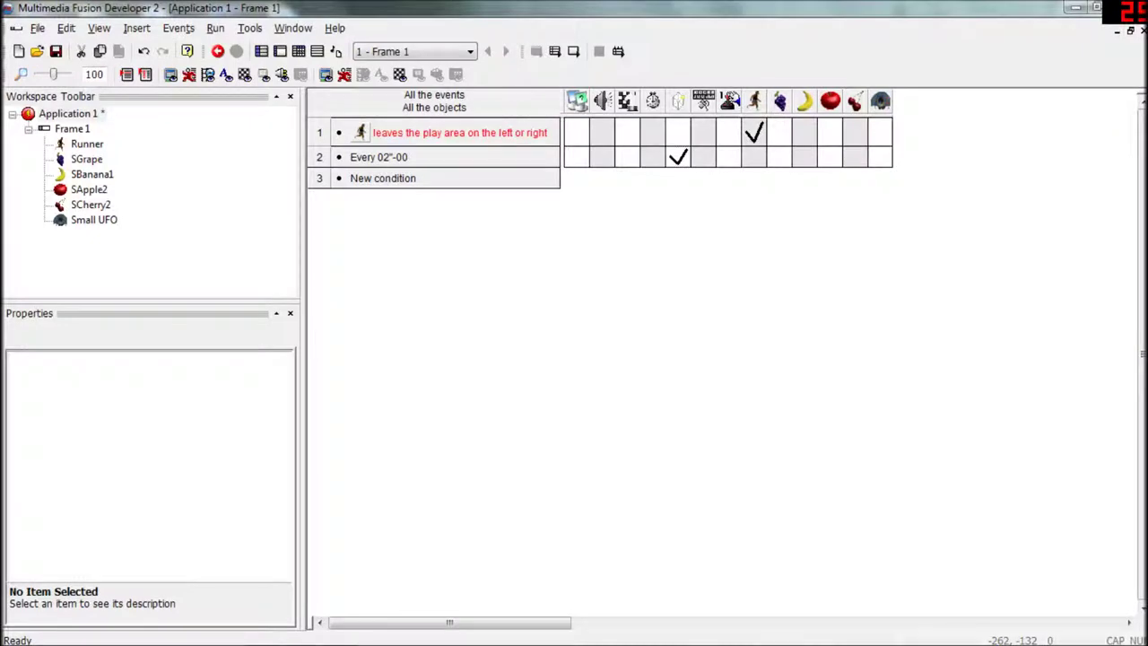
key("ctrl+v")
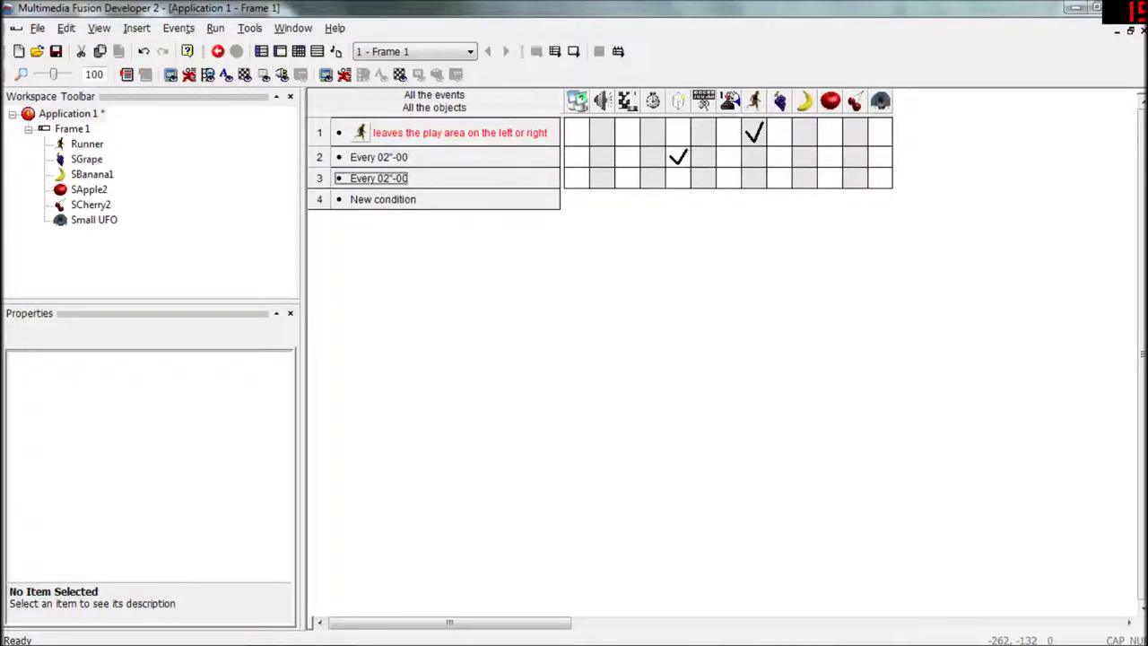
left_click(279, 51)
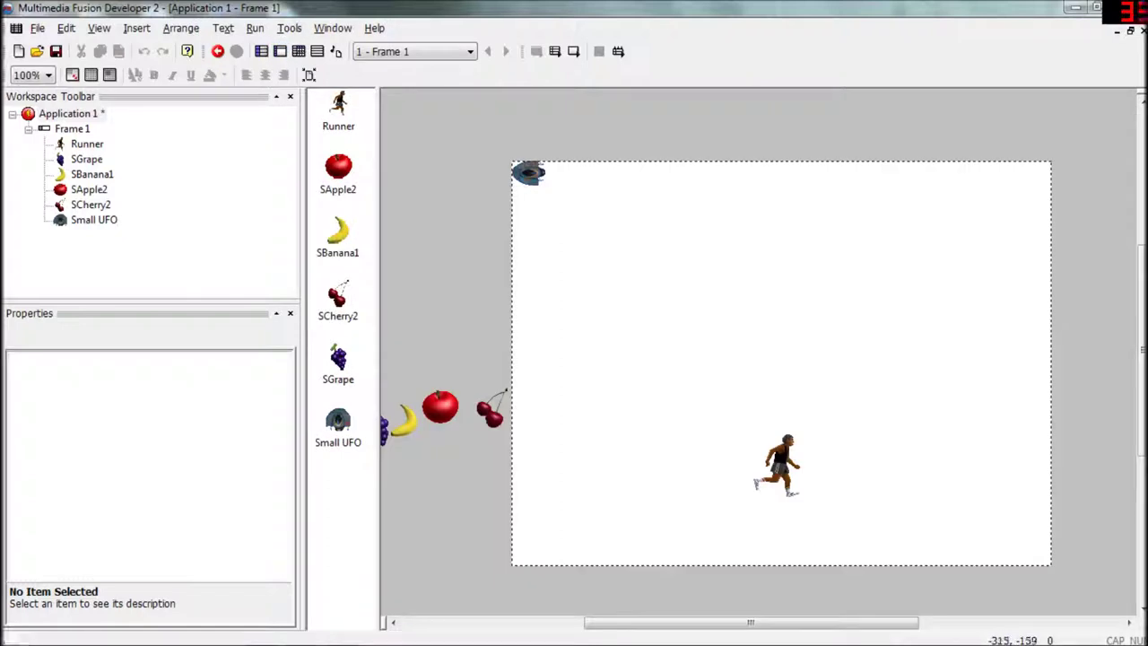
key("ctrl+e")
left_click(377, 178)
key("ctrl+v")
left_click_drag(378, 199, 382, 241)
left_click(319, 241)
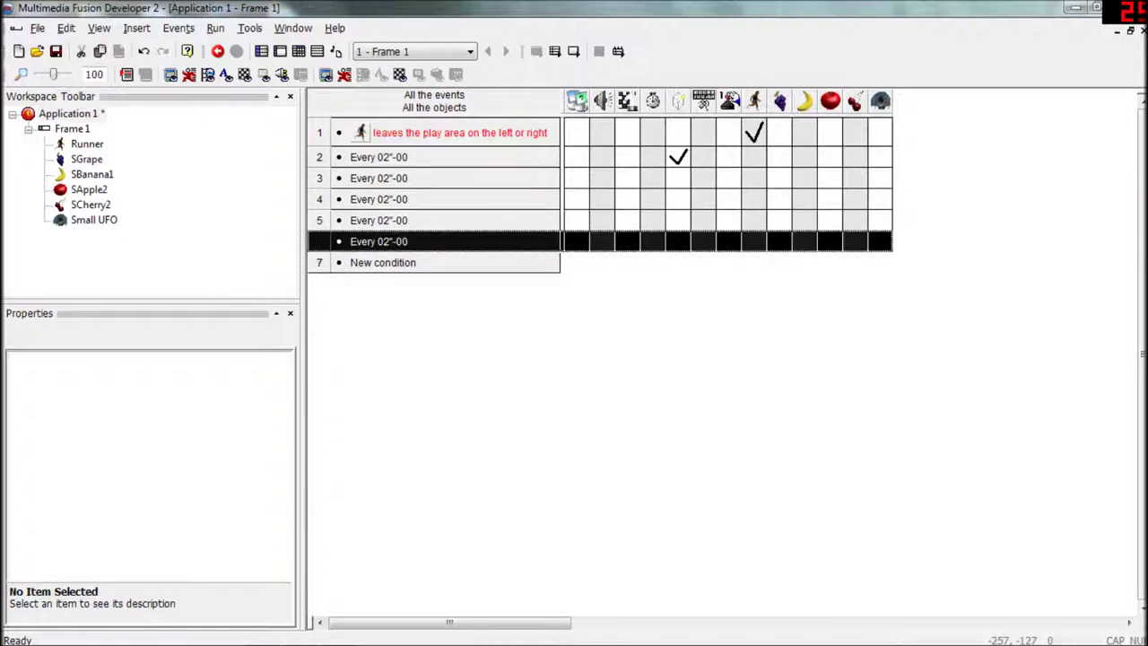
key("Delete")
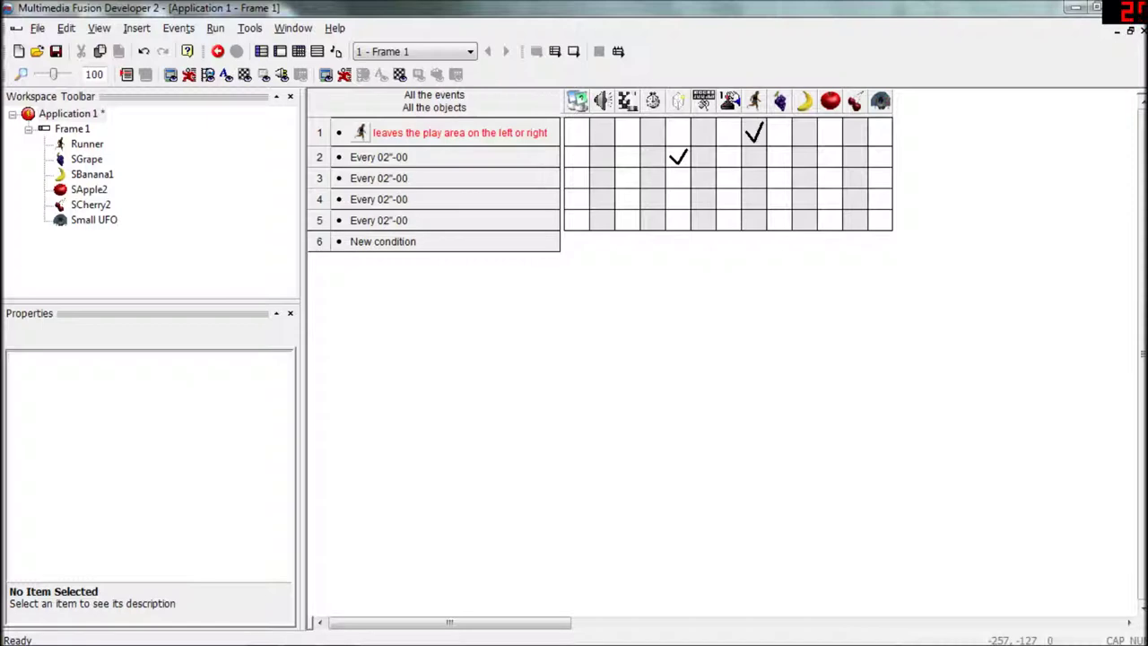
Step: Add a create-object action to event 3 that creates SBanana1 relative to the Small UFO
left_click(677, 177)
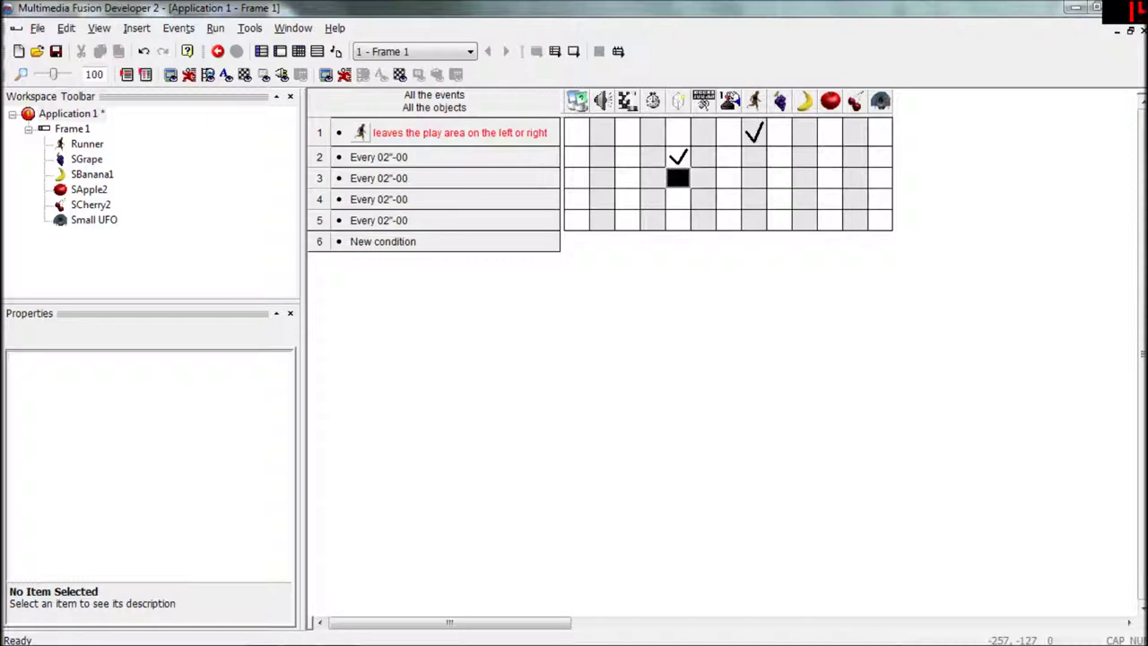
left_click(733, 189)
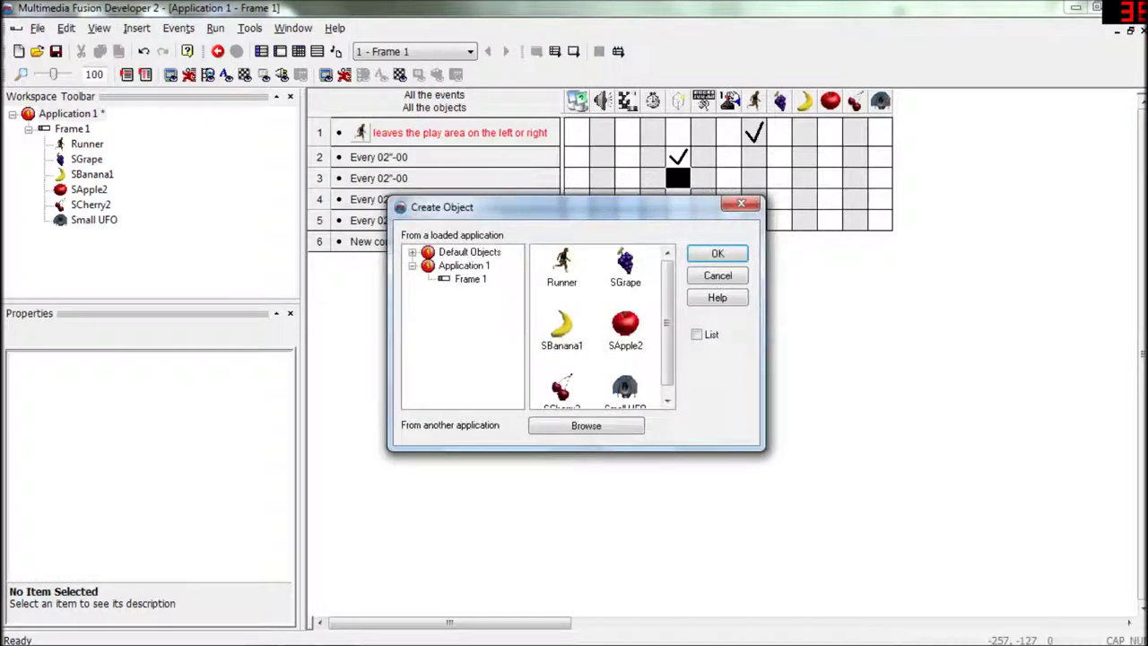
double_click(561, 333)
left_click(757, 350)
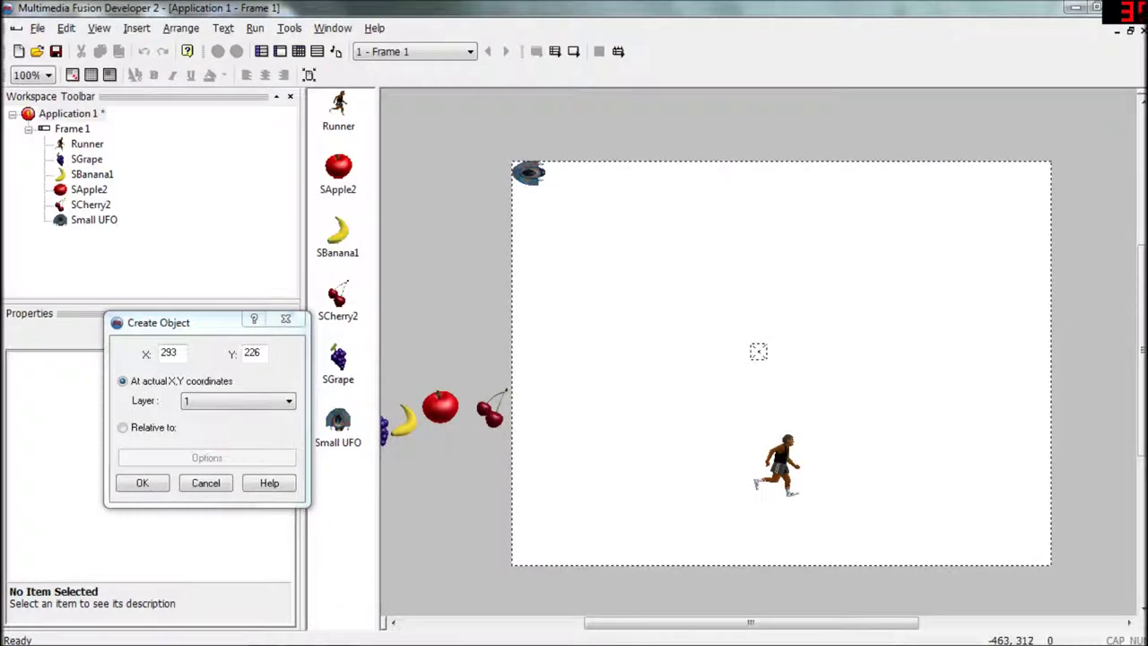
left_click(122, 427)
left_click(571, 291)
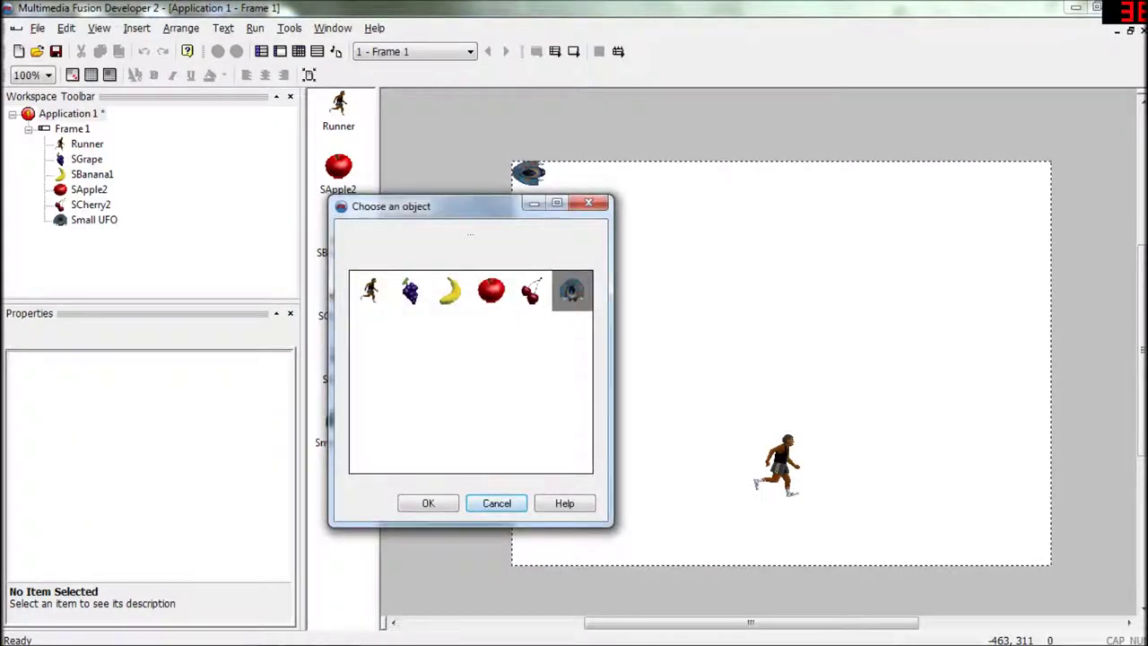
left_click(428, 503)
left_click(144, 481)
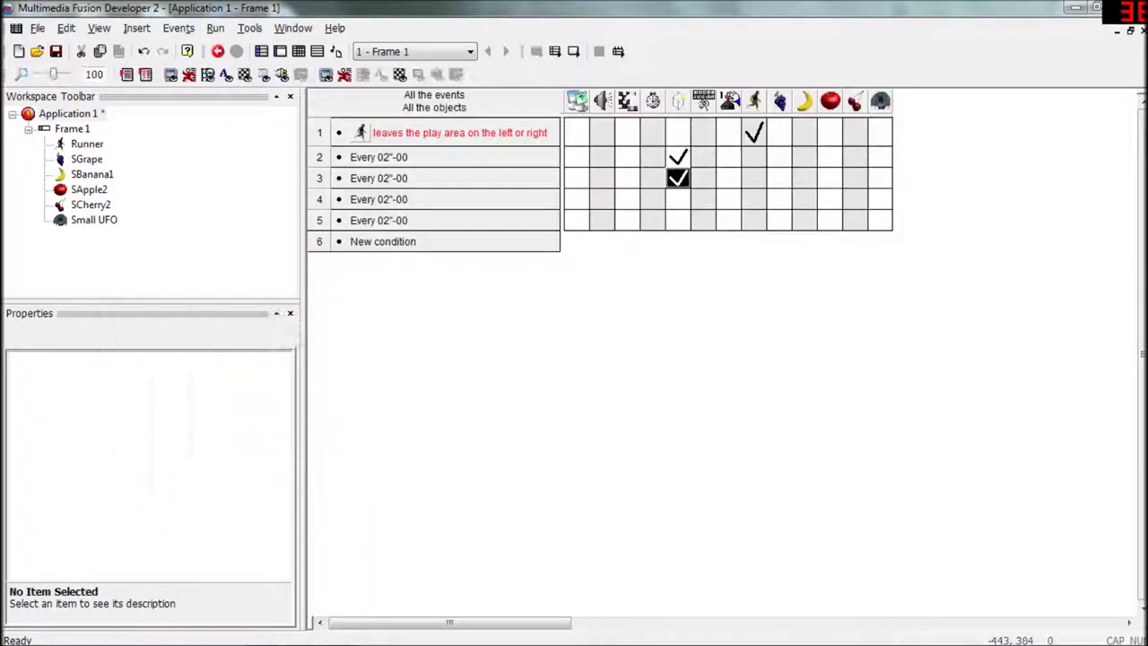
Step: Add a create-object action to event 4 that creates SApple2 at (0,0) from the Small UFO
right_click(677, 220)
left_click(717, 216)
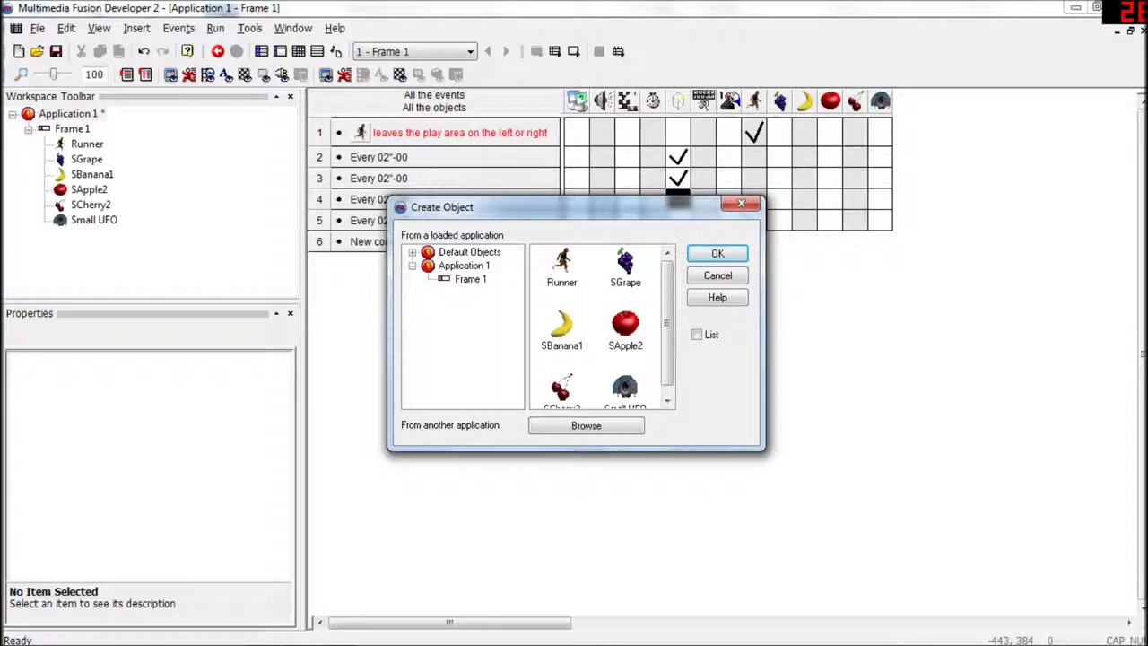
double_click(625, 330)
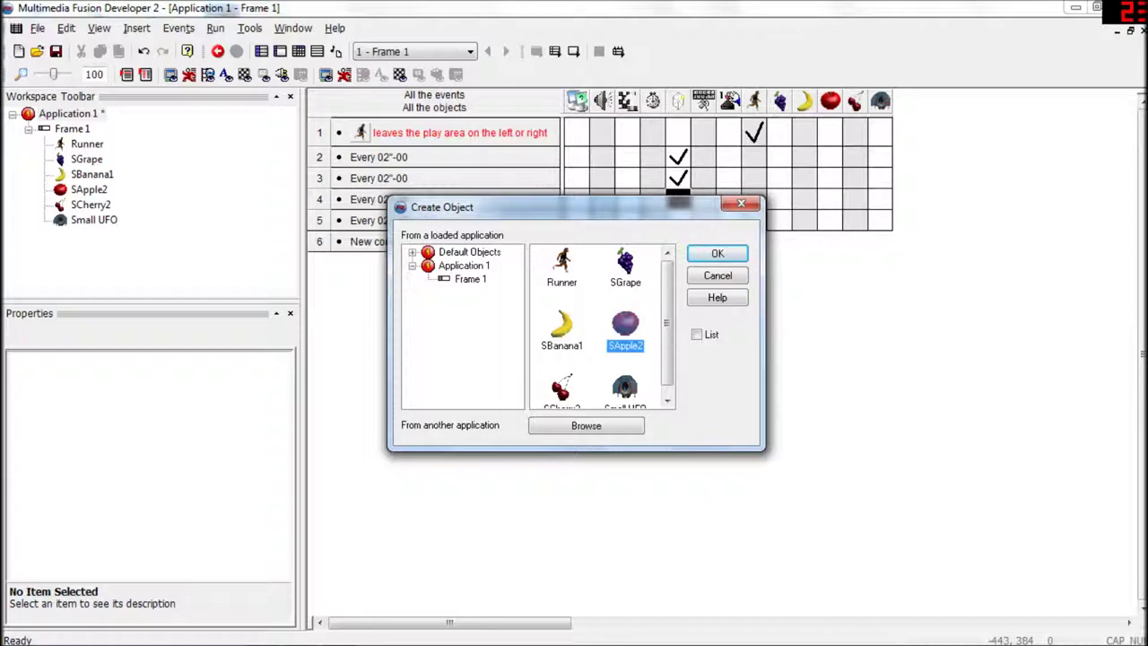
left_click(124, 427)
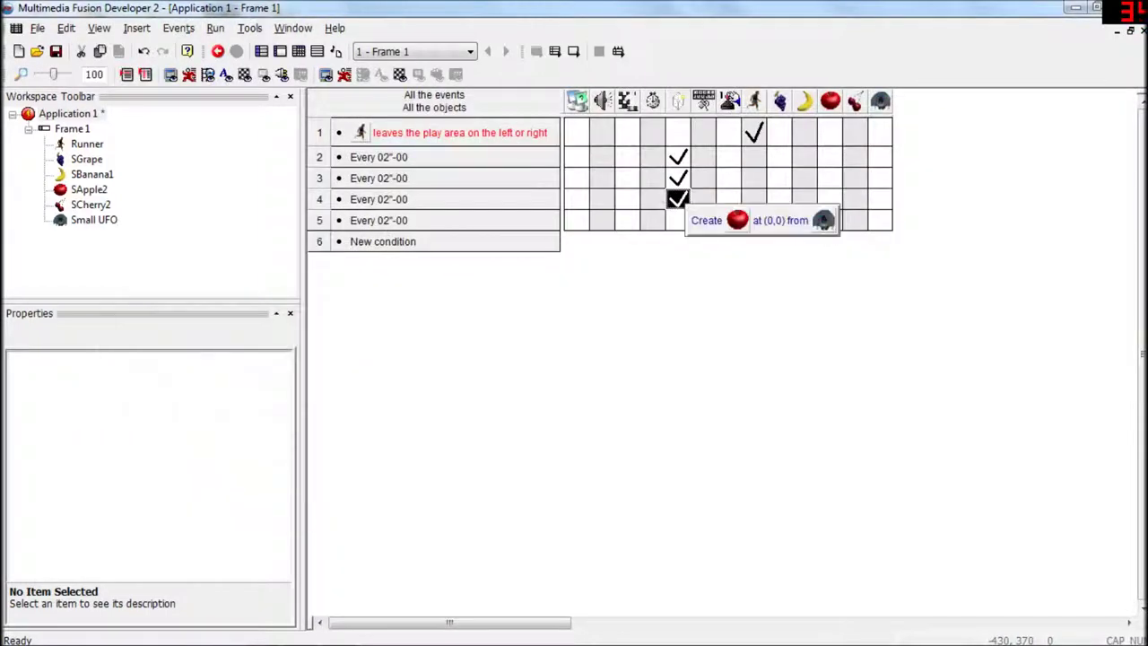
Step: Add a create-object action to event 5 that creates SCherry2 at (0,0) relative to the Small UFO
left_click(737, 230)
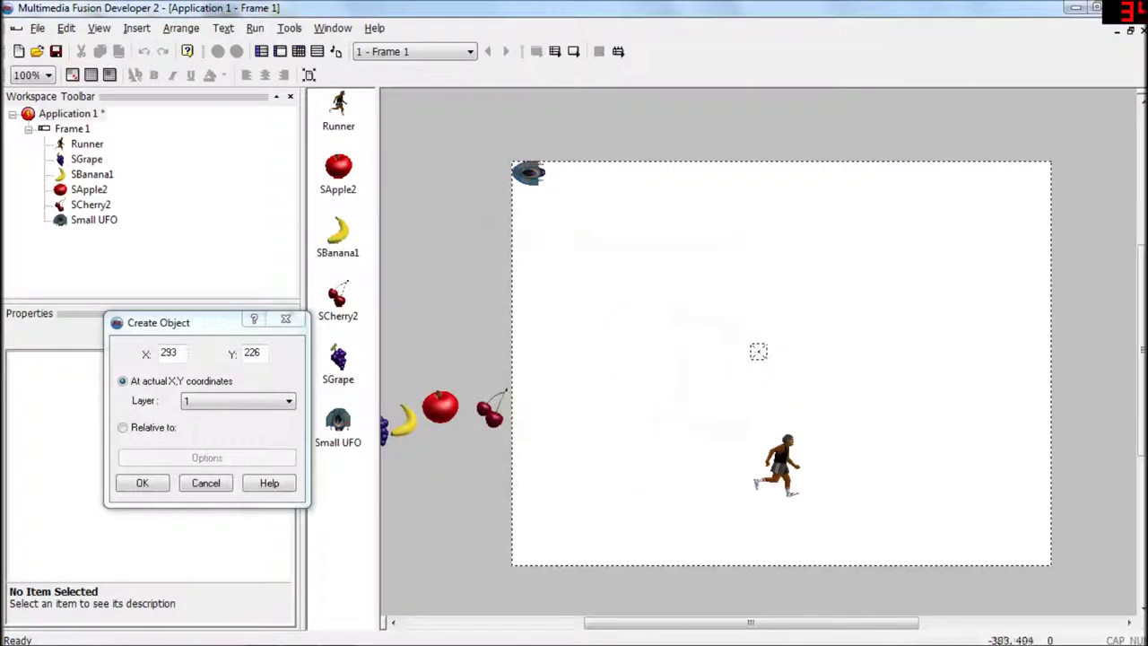
left_click(124, 427)
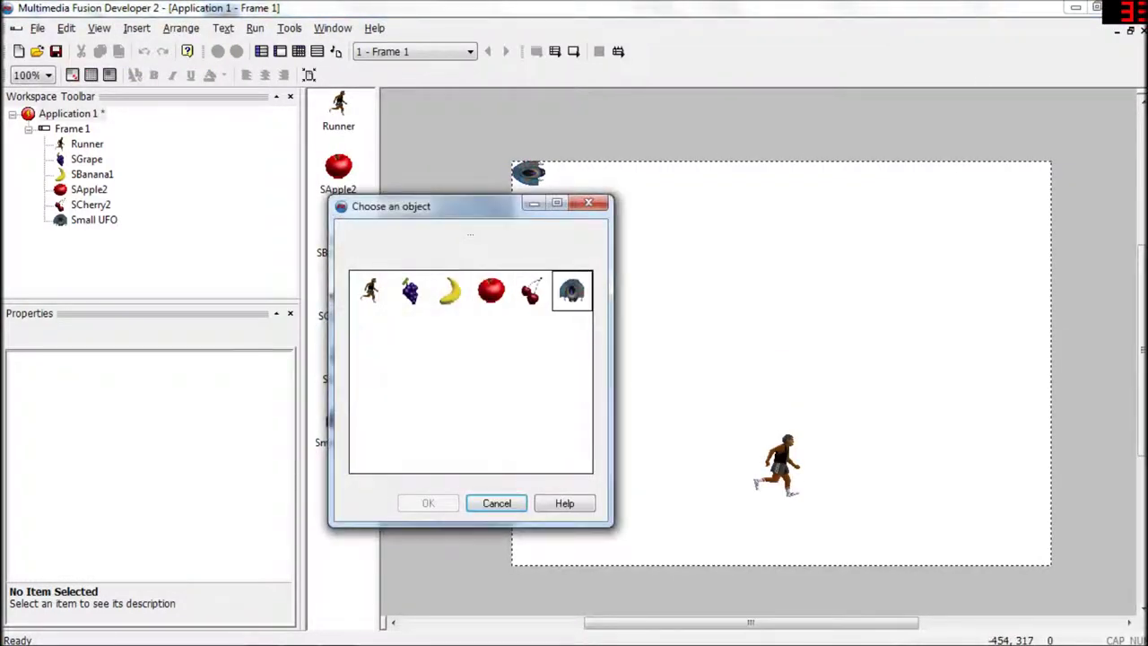
left_click(572, 290)
left_click(427, 503)
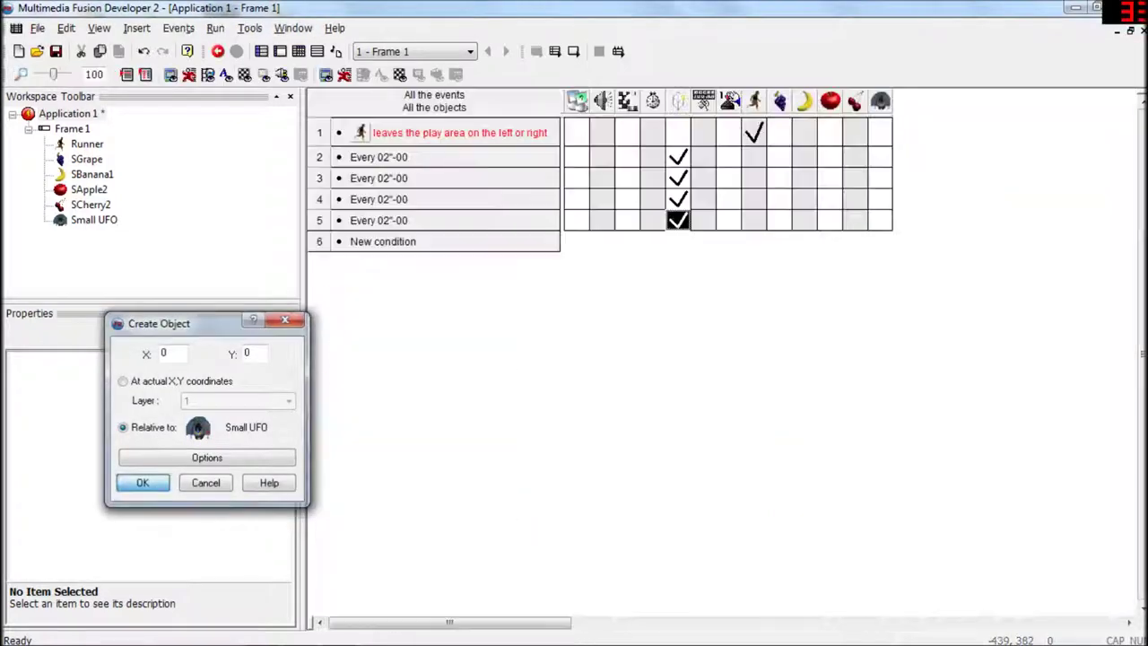
left_click(146, 481)
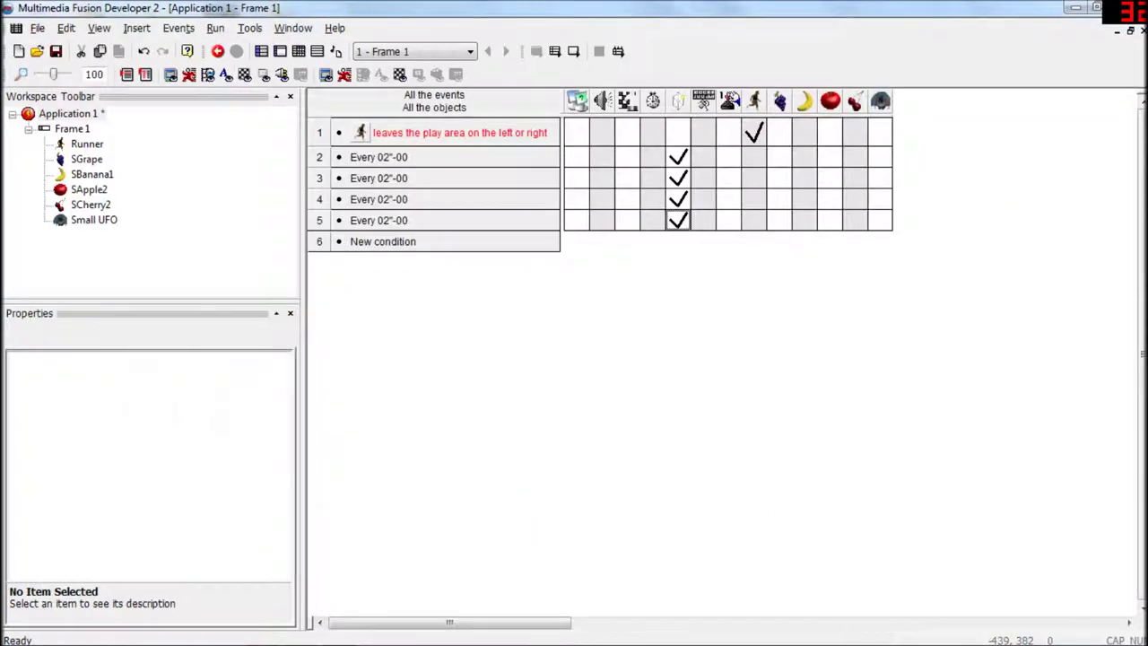
Step: Test-run the game, moving the runner right and left under the dropped fruits, and close it
key("F8")
key("Right")
key("Left")
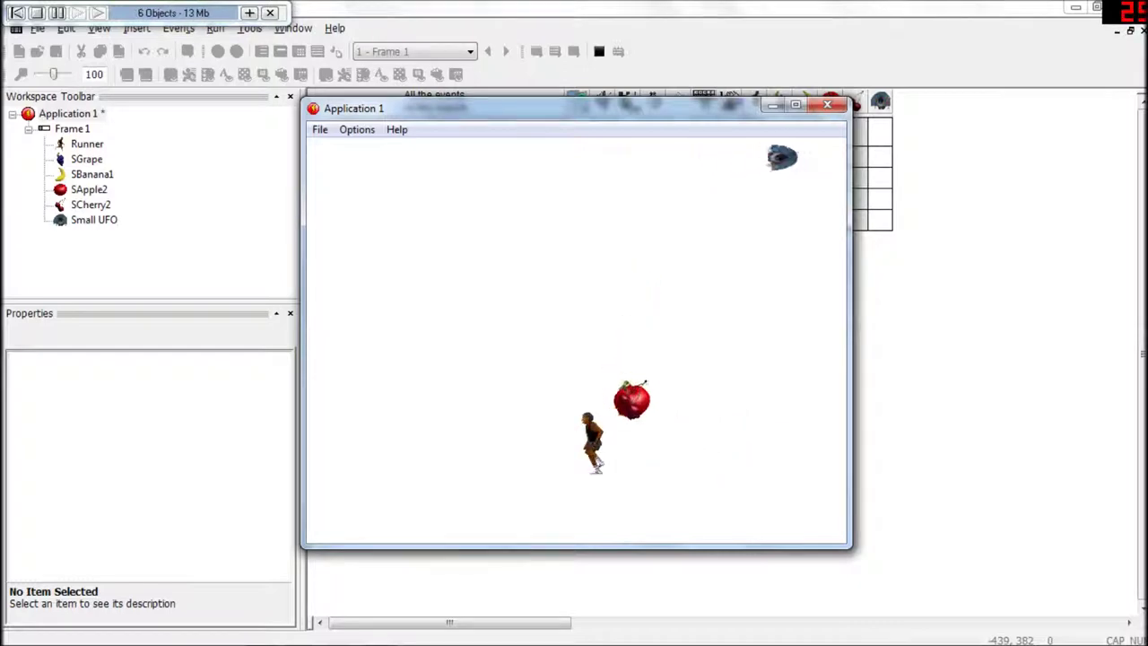
key("alt+F4")
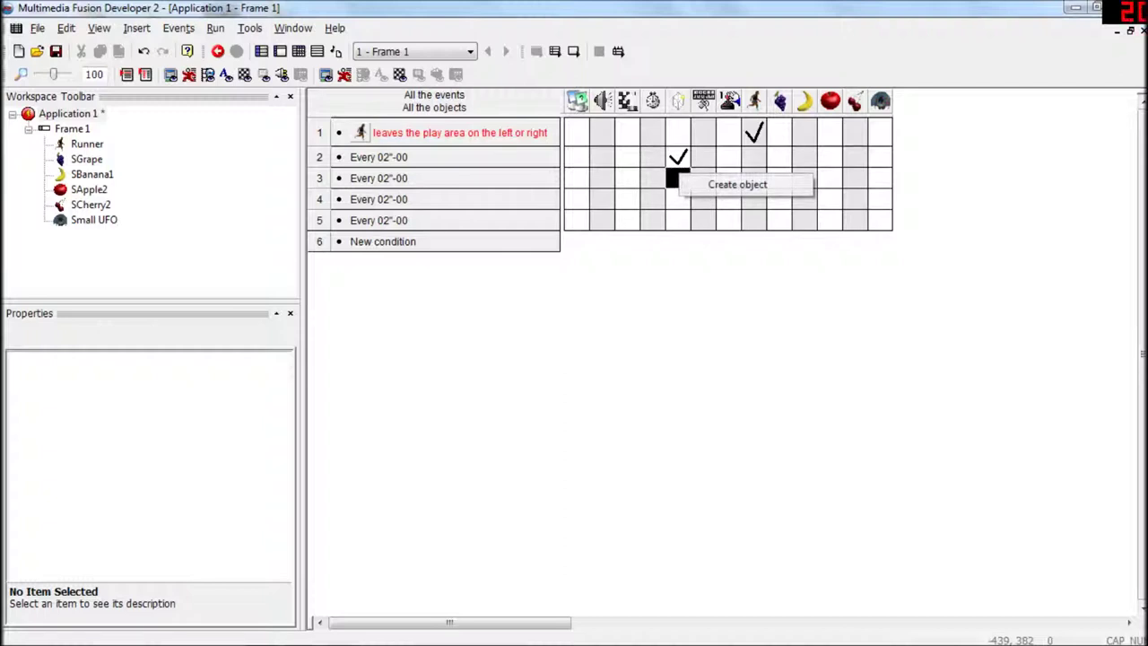
Step: Add a create-object action to event 3 that creates SBanana1 at about (58, 30) relative to the Small UFO
double_click(676, 178)
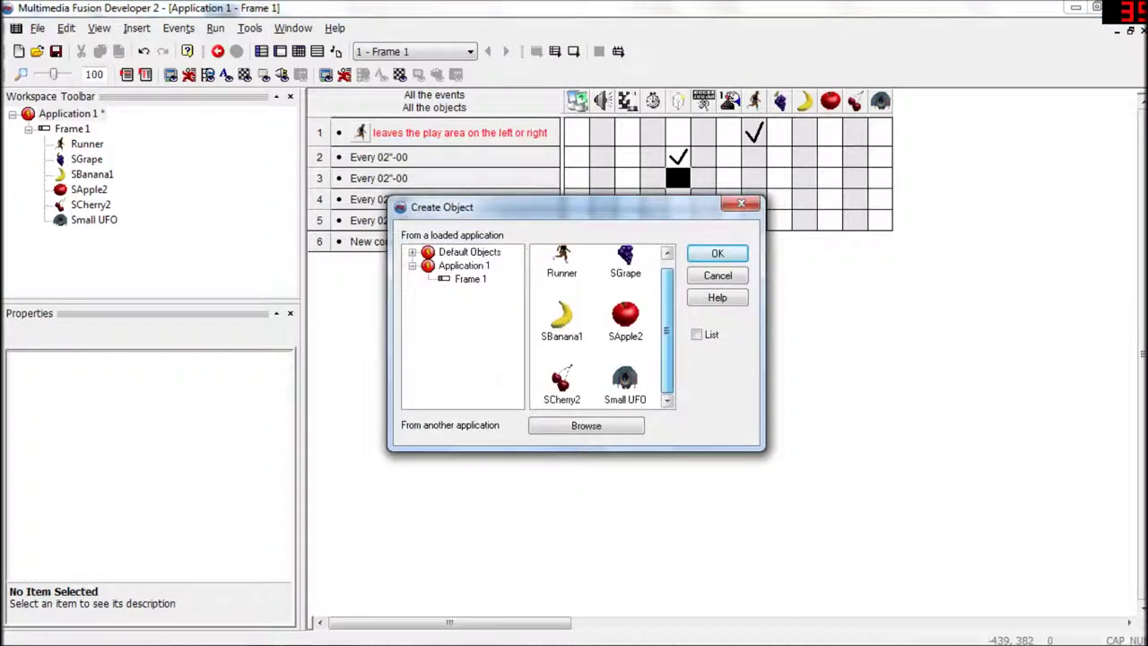
left_click(625, 384)
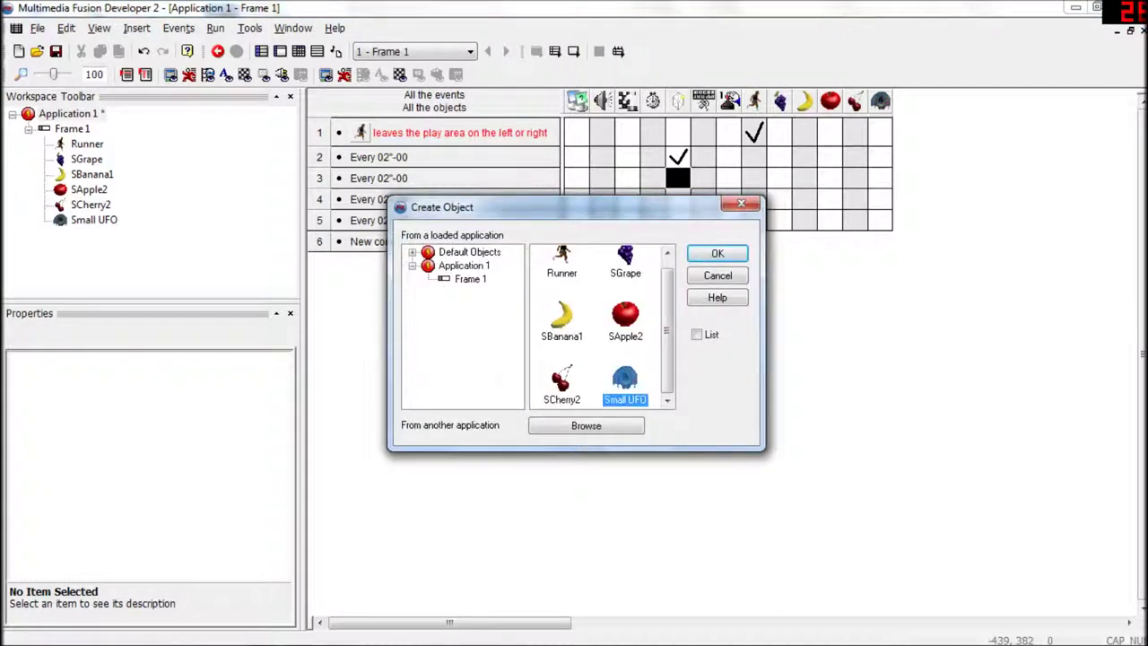
left_click(561, 318)
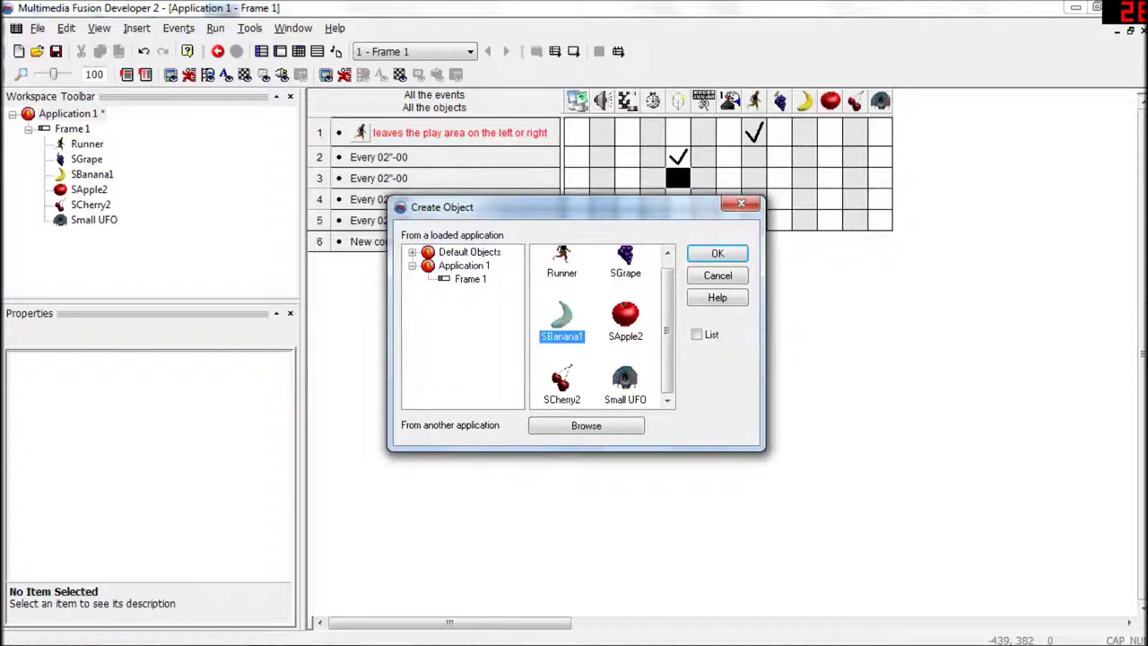
left_click(717, 253)
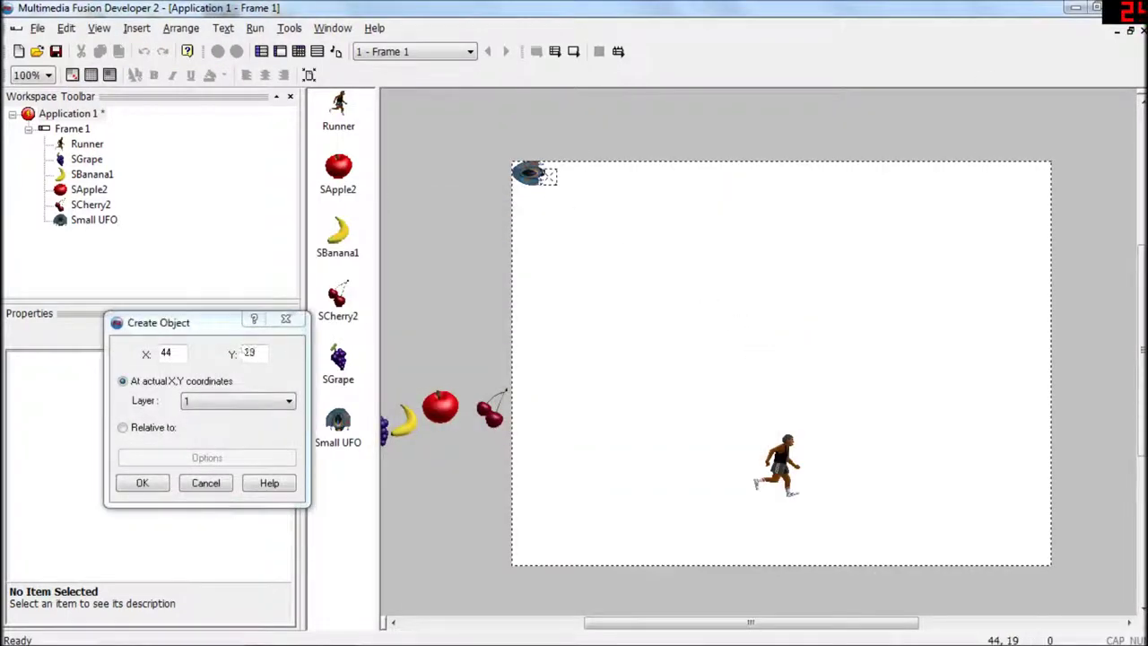
left_click(123, 427)
left_click(571, 290)
left_click(426, 502)
left_click_drag(528, 174, 563, 203)
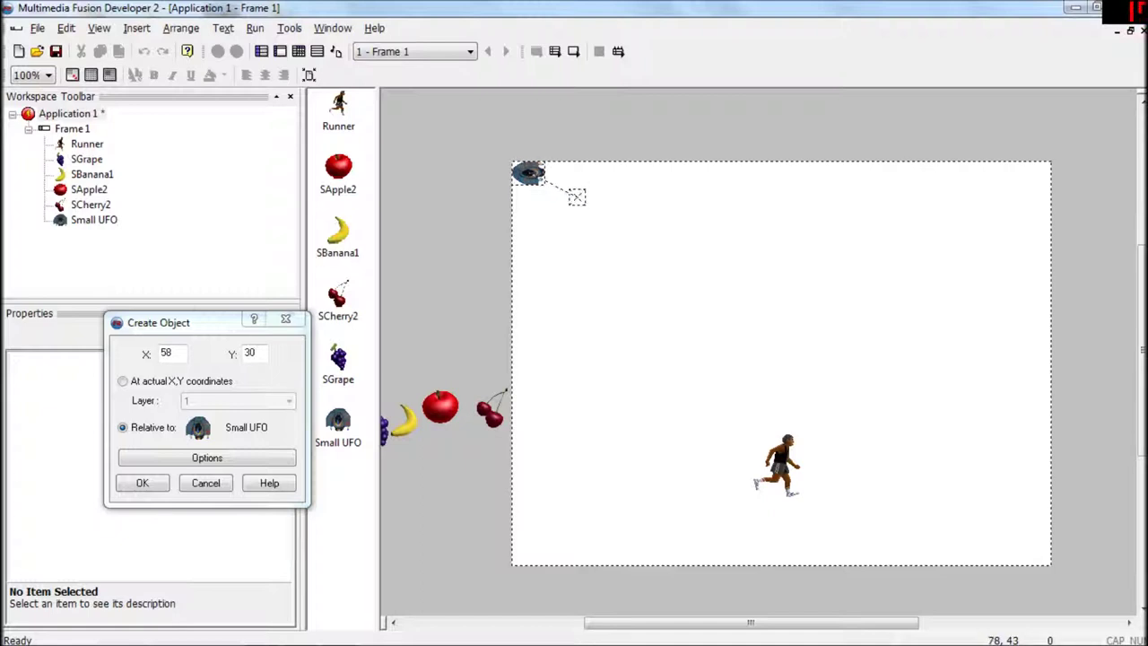
left_click(575, 196)
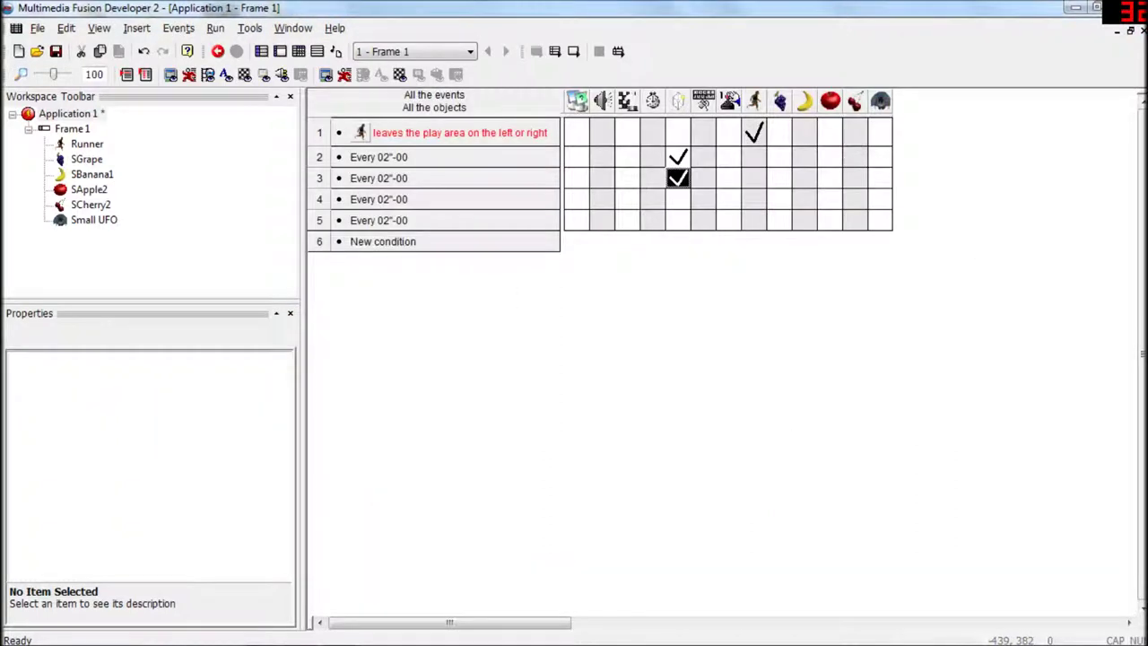
Step: Add a create-object action to event 4 that creates SApple2 at about (2, 54) relative to the Small UFO
right_click(678, 199)
left_click(722, 207)
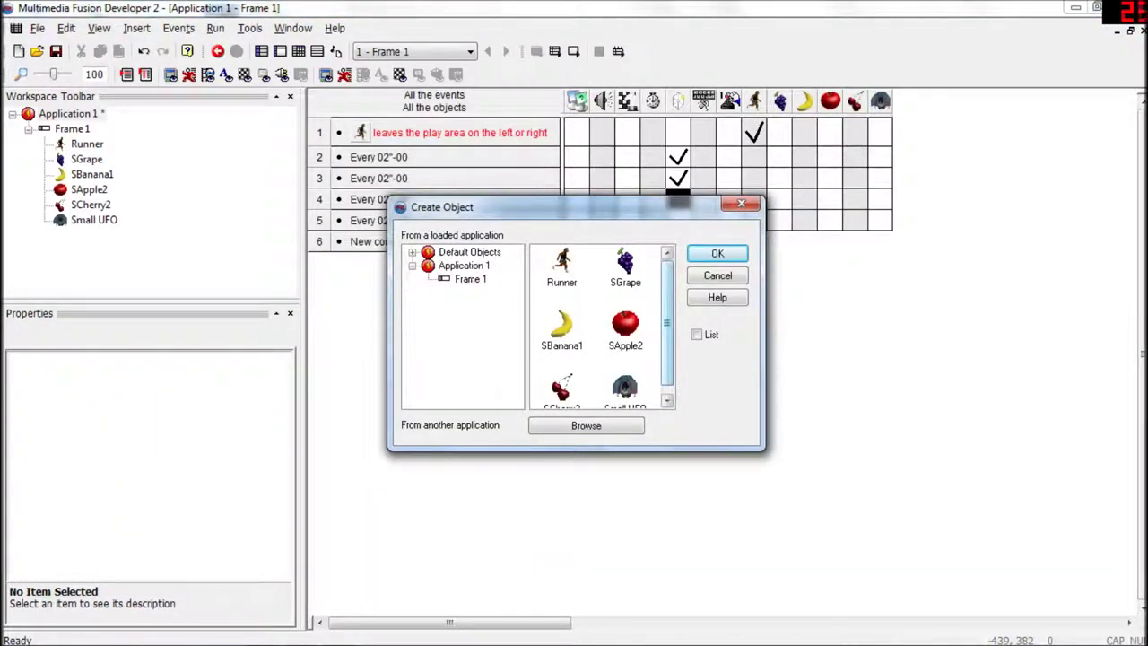
double_click(618, 328)
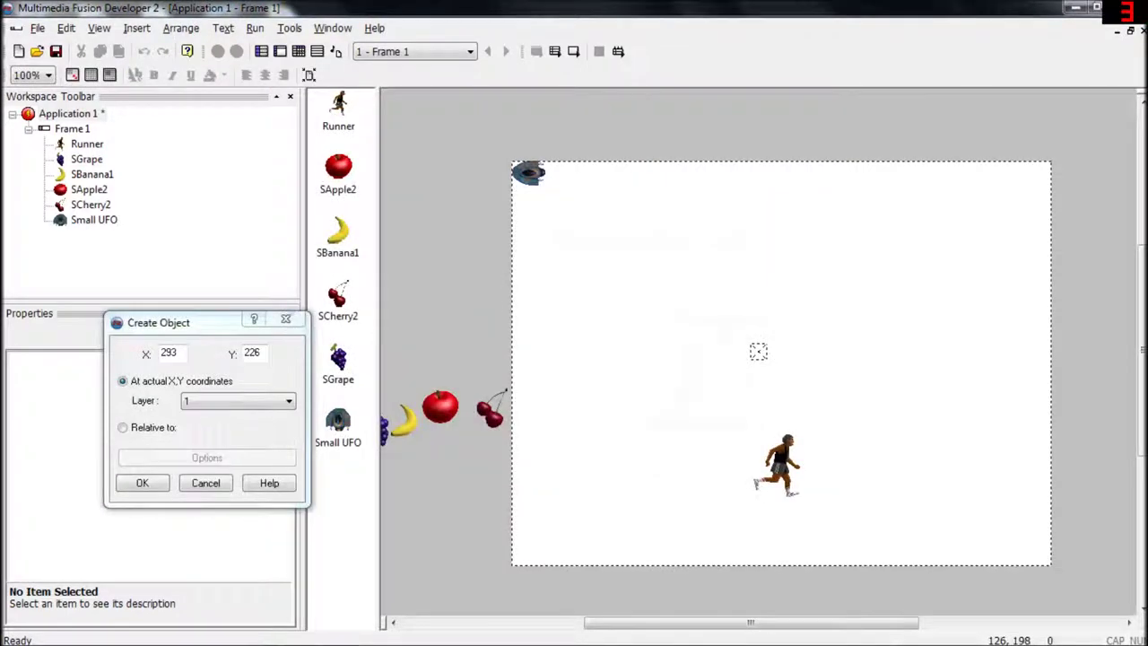
left_click(529, 172)
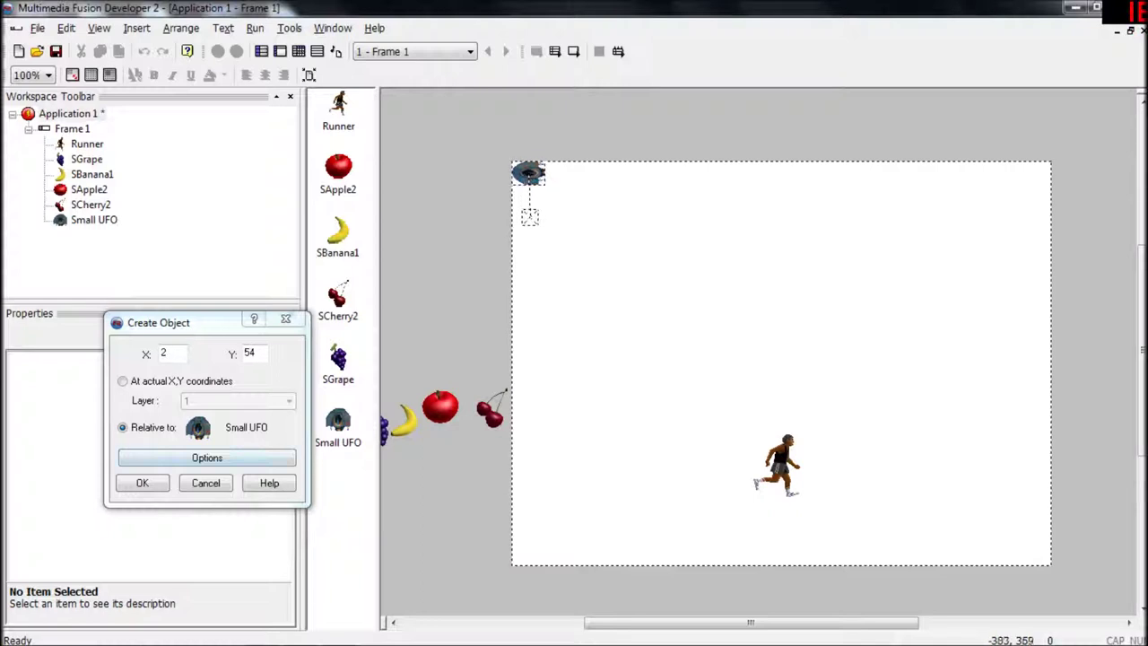
left_click(529, 216)
Step: Add a create-object action to event 5 that creates SCherry2 at about (130, 1) relative to the Small UFO
left_click(678, 220)
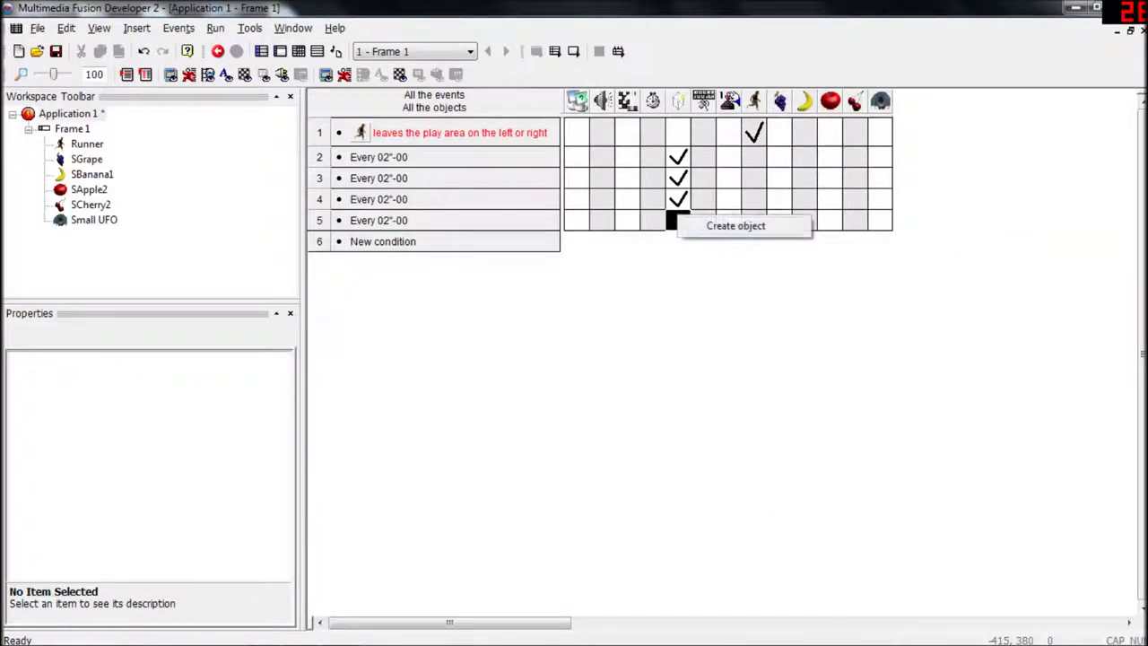
left_click(707, 223)
double_click(561, 388)
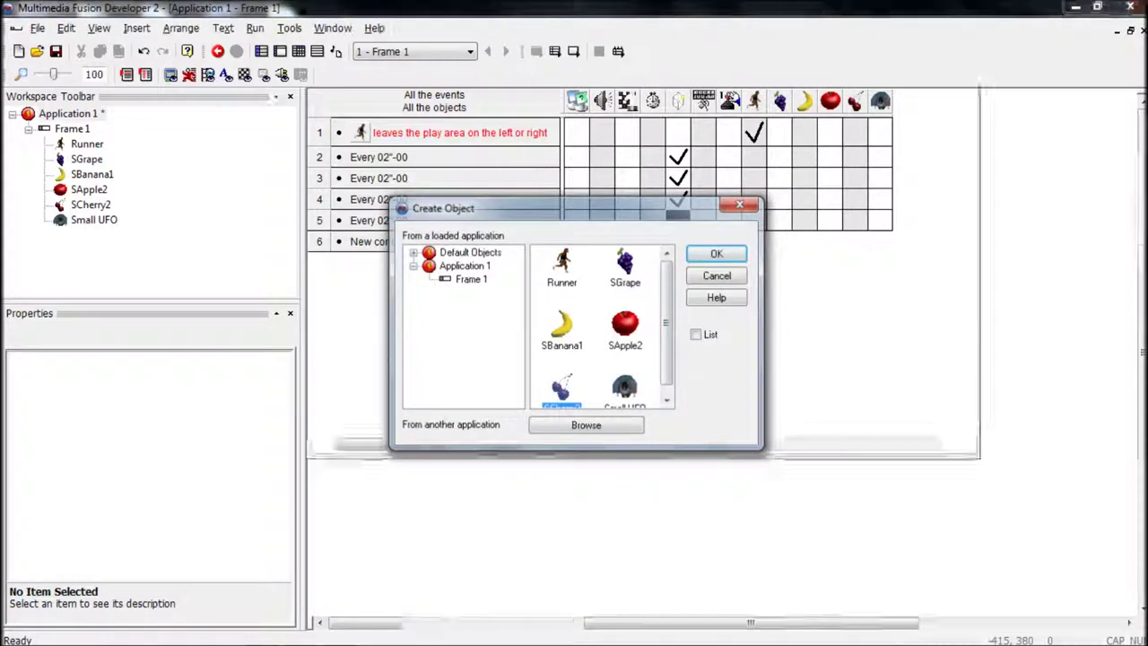
left_click(123, 426)
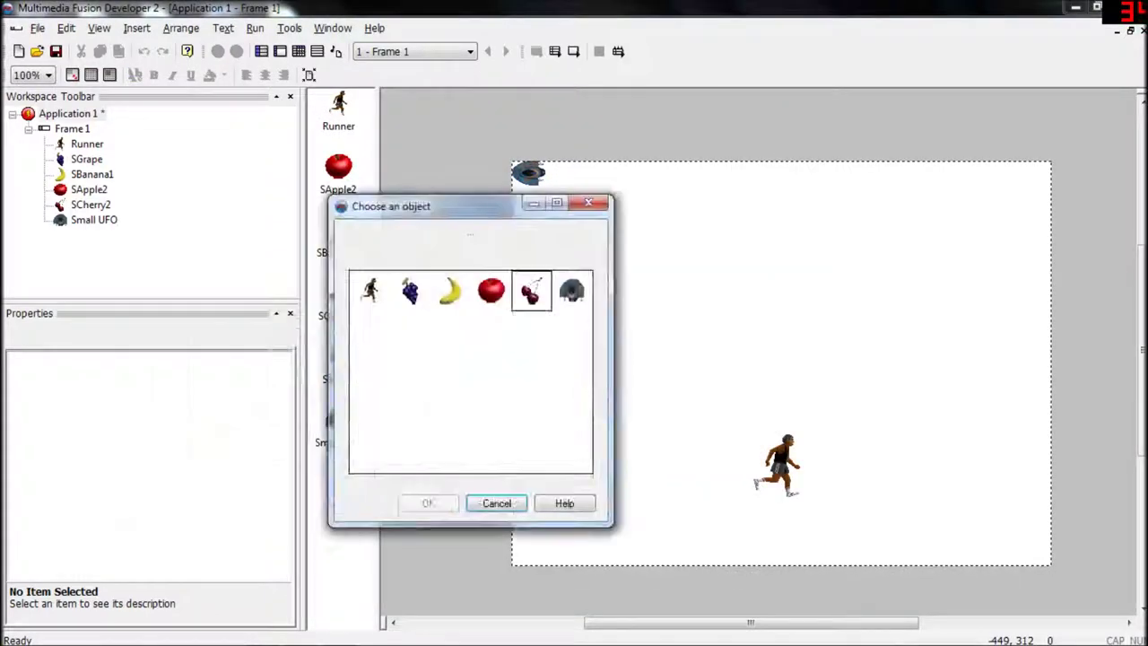
left_click(571, 295)
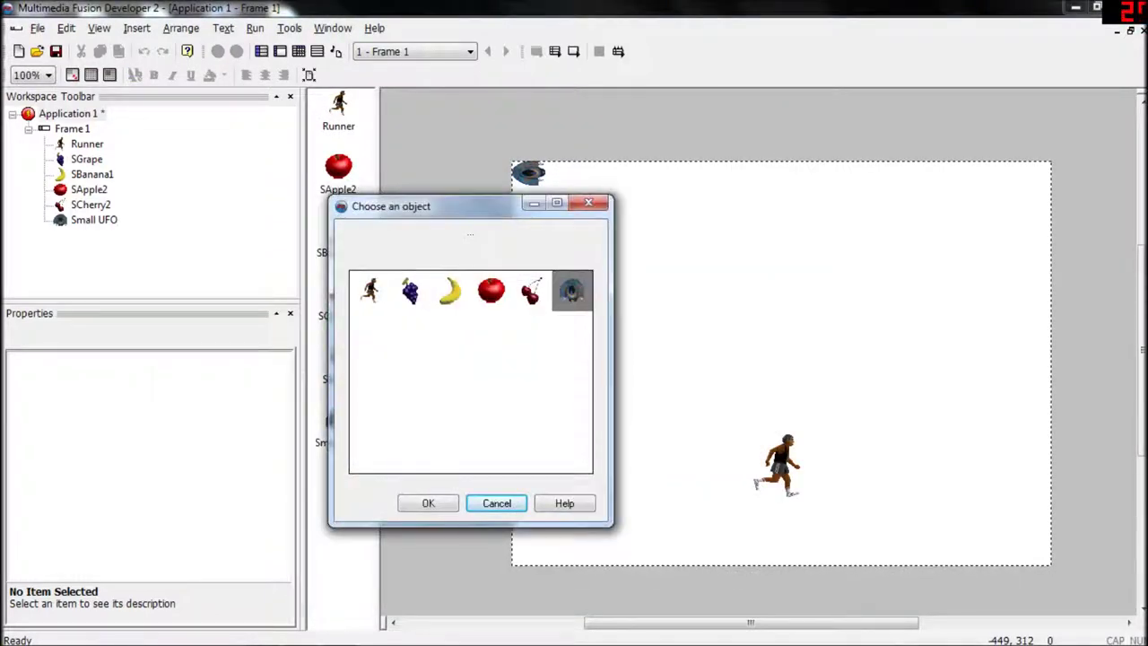
left_click(428, 503)
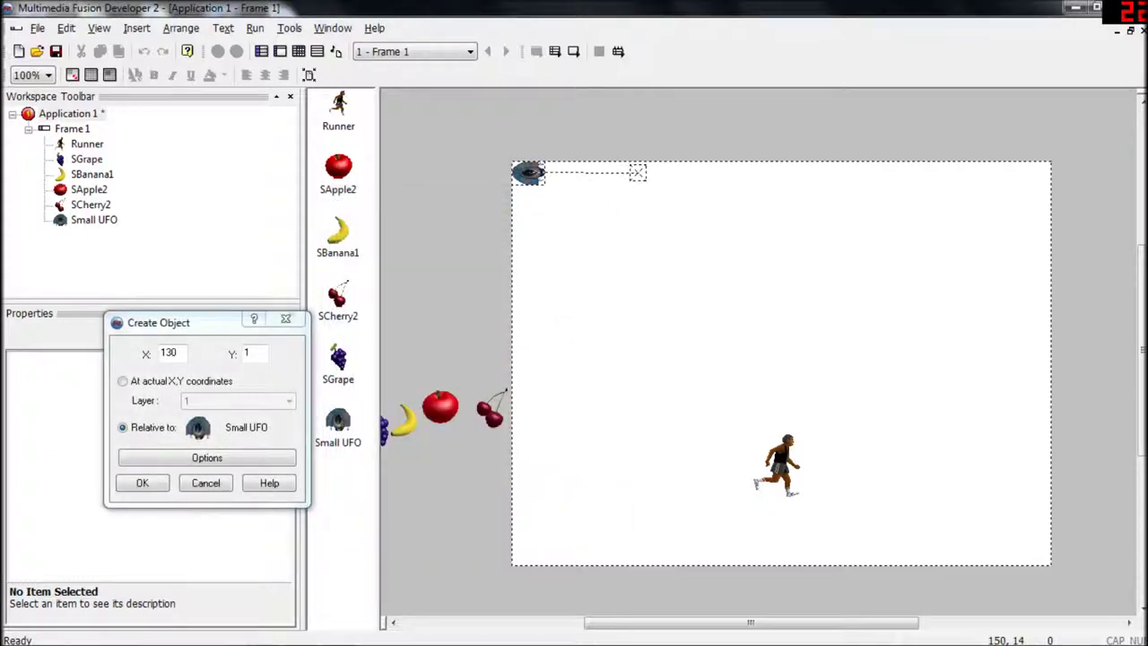
left_click(637, 171)
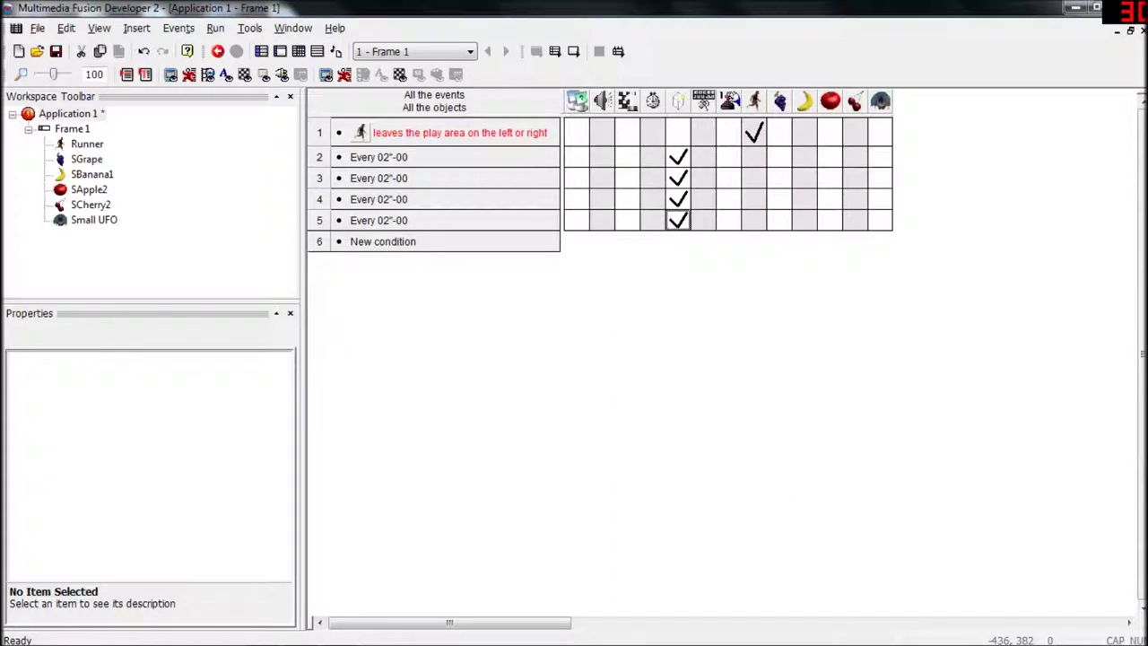
Step: Test-run the game to check the offset fruit drops while moving the runner, and close it
key("F7")
key("Left")
key("Right")
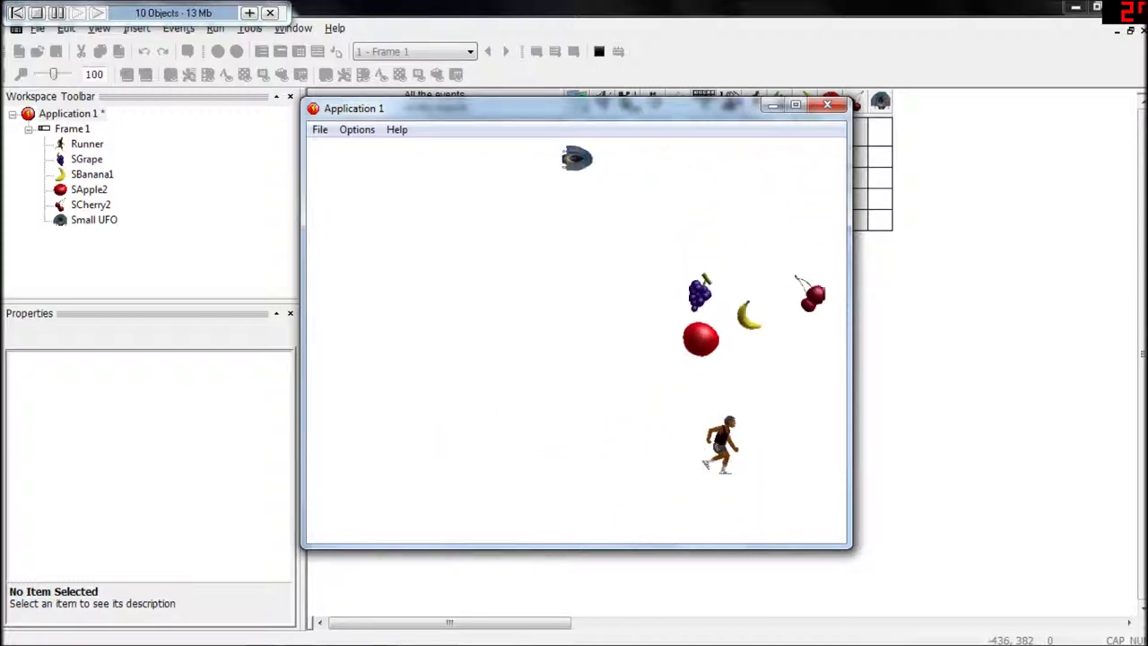
key("alt+F4")
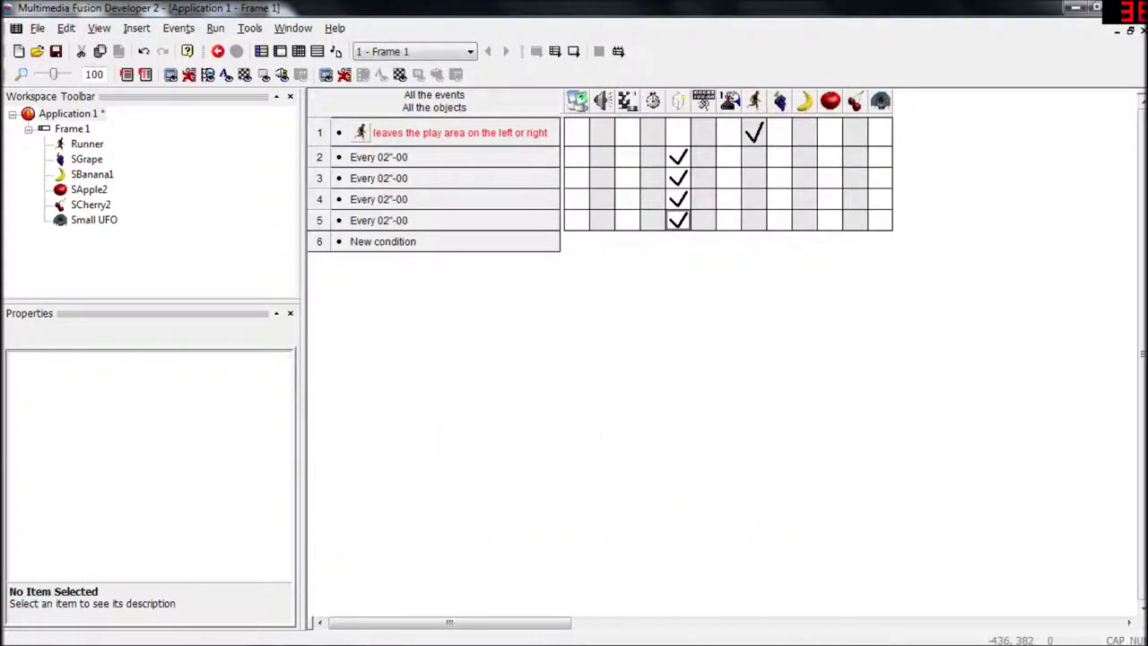
Step: Change the timer condition of event 3 to every 3 seconds
left_click(378, 177)
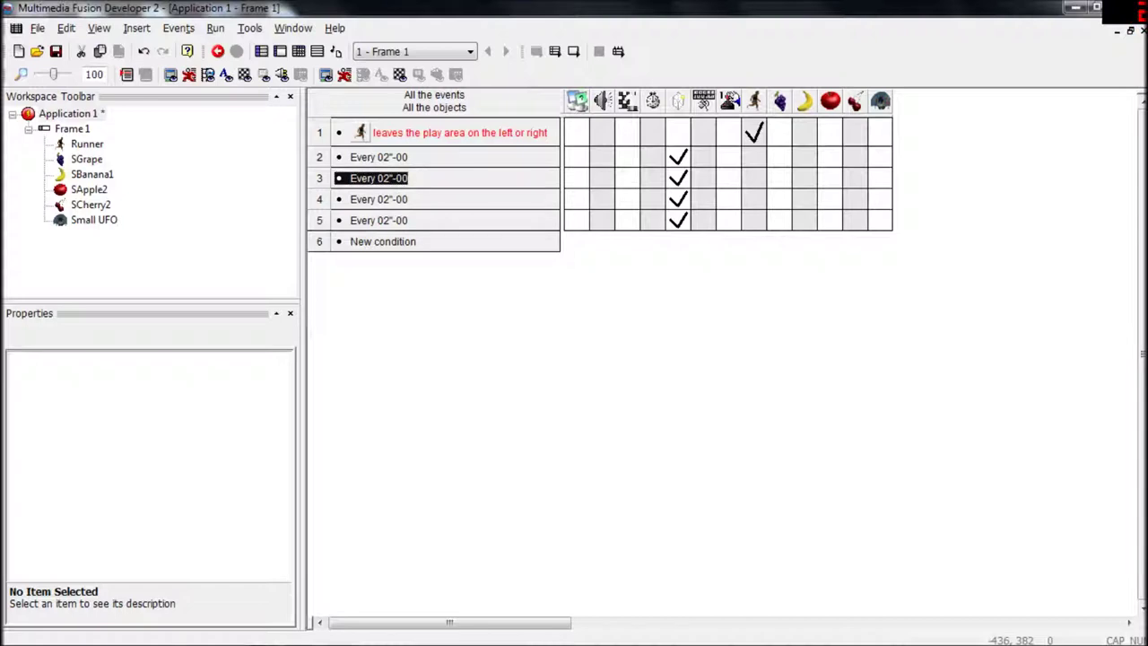
right_click(402, 180)
left_click(426, 188)
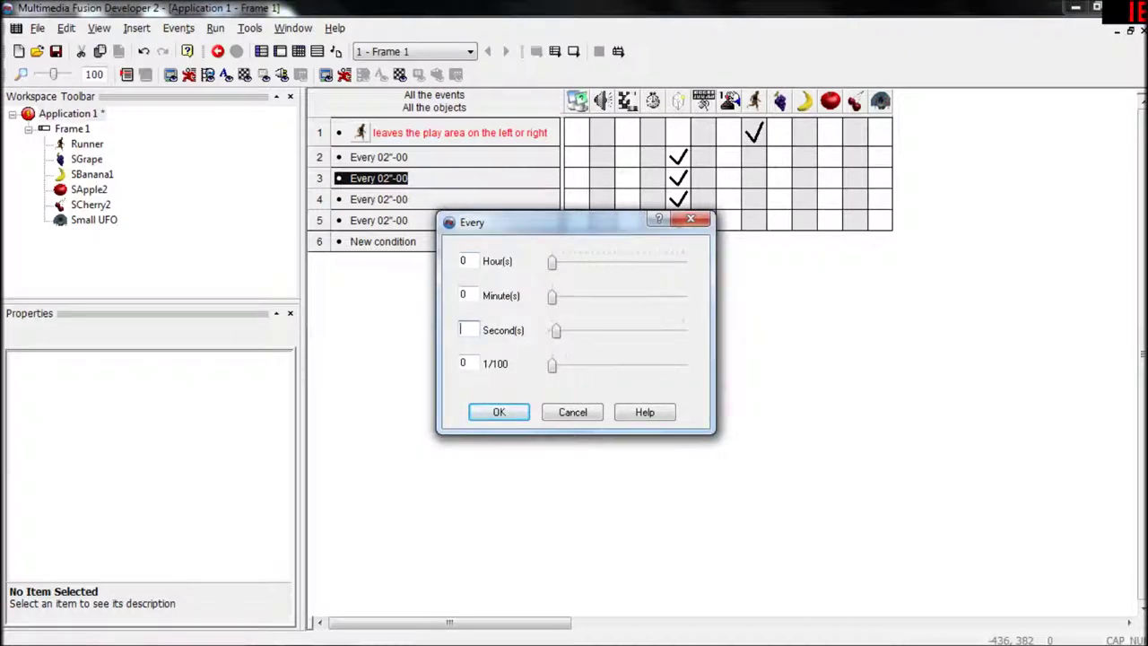
type("3")
key("Return")
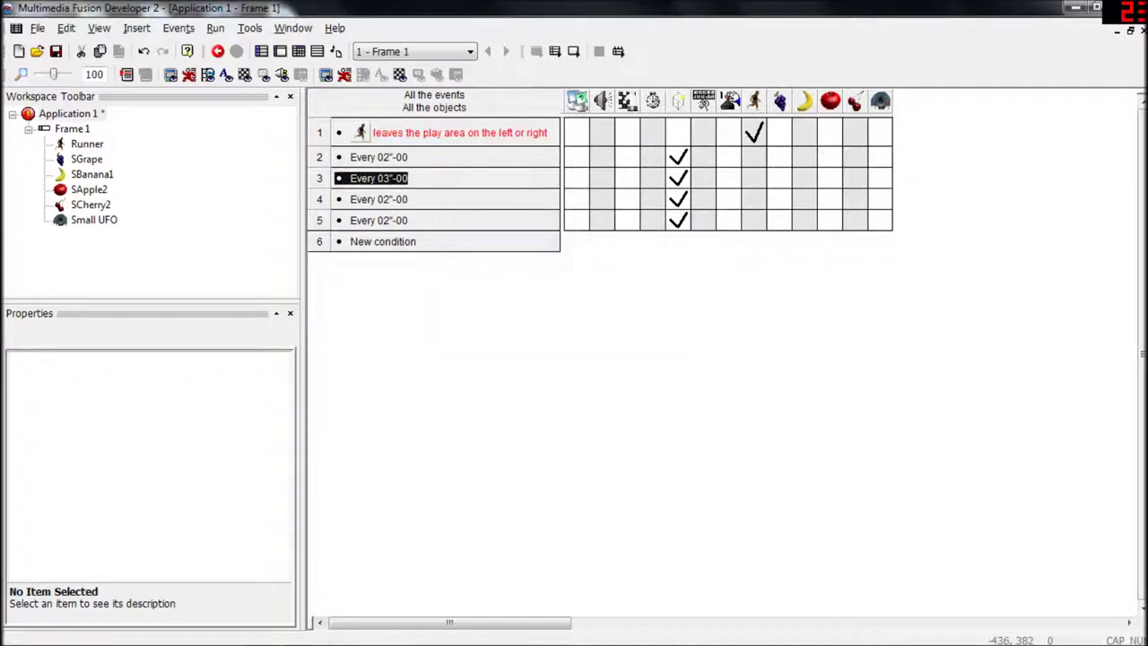
Step: Change the timer condition of event 4 to every 1 second
right_click(366, 203)
left_click(401, 215)
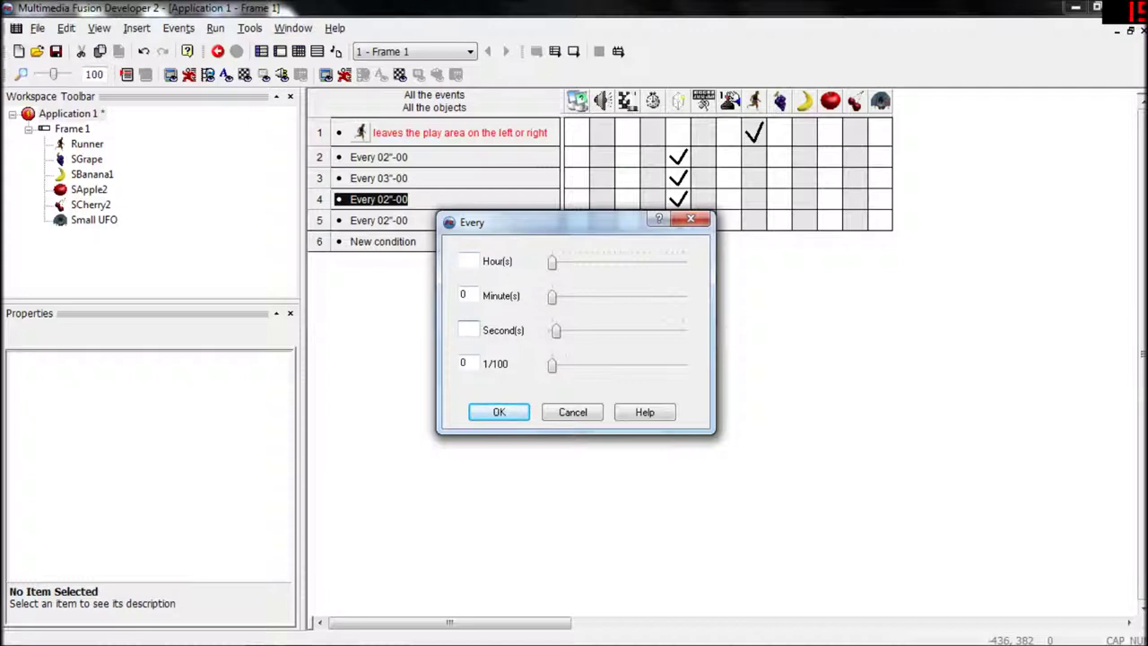
key("Return")
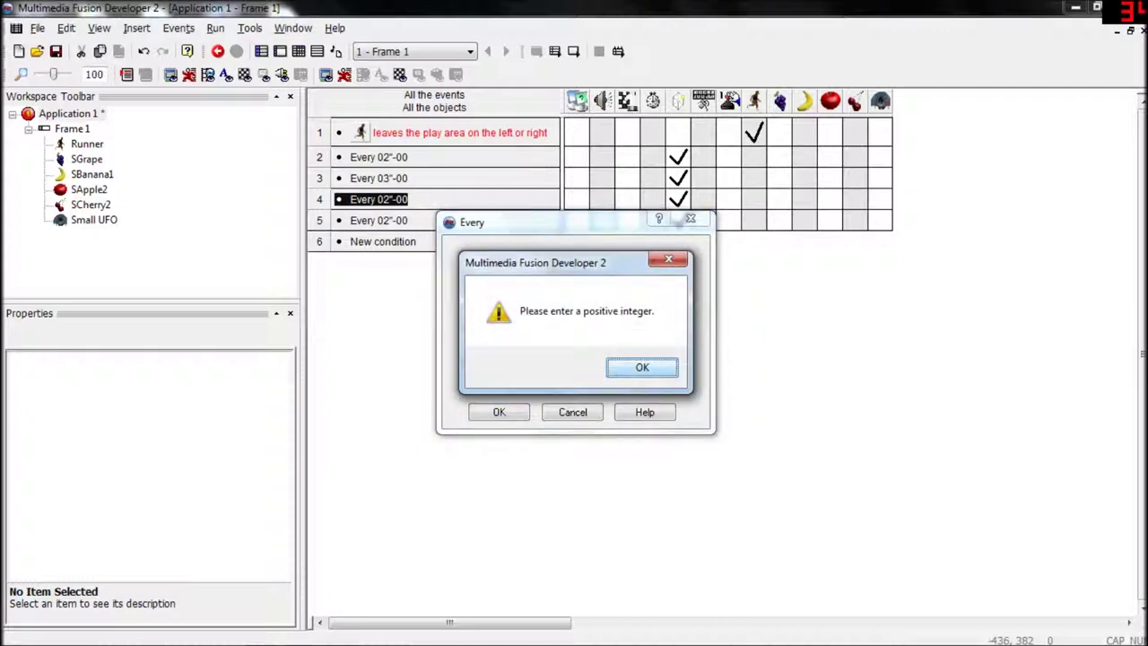
key("Return")
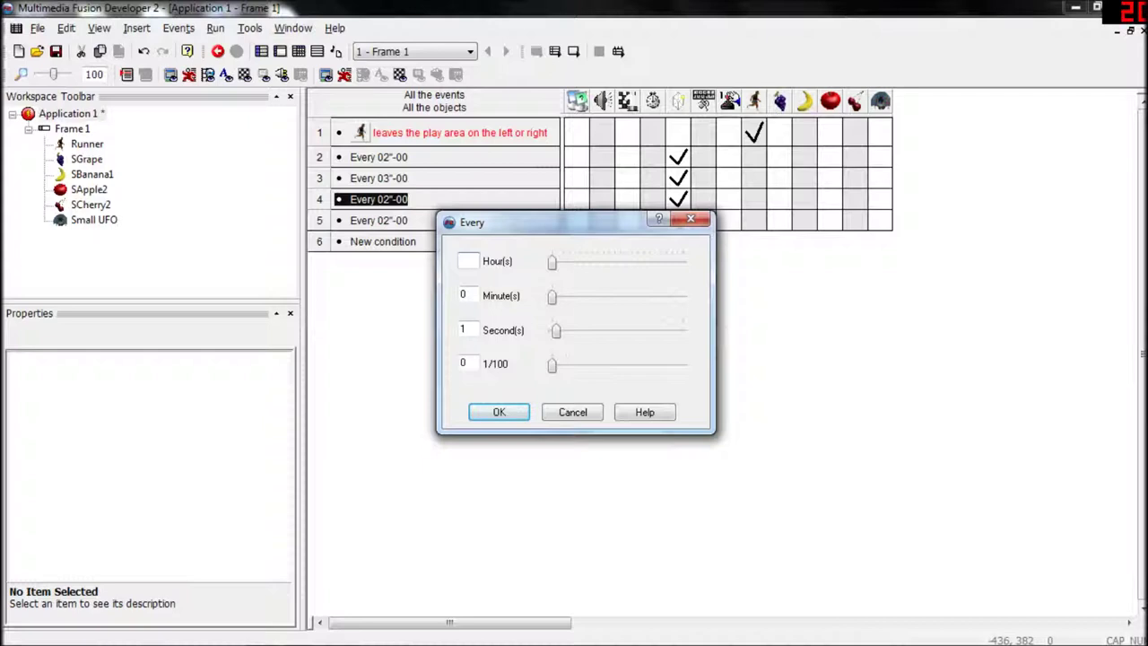
key("Return")
Step: Change the timer condition of event 5 to every 4 seconds
right_click(375, 221)
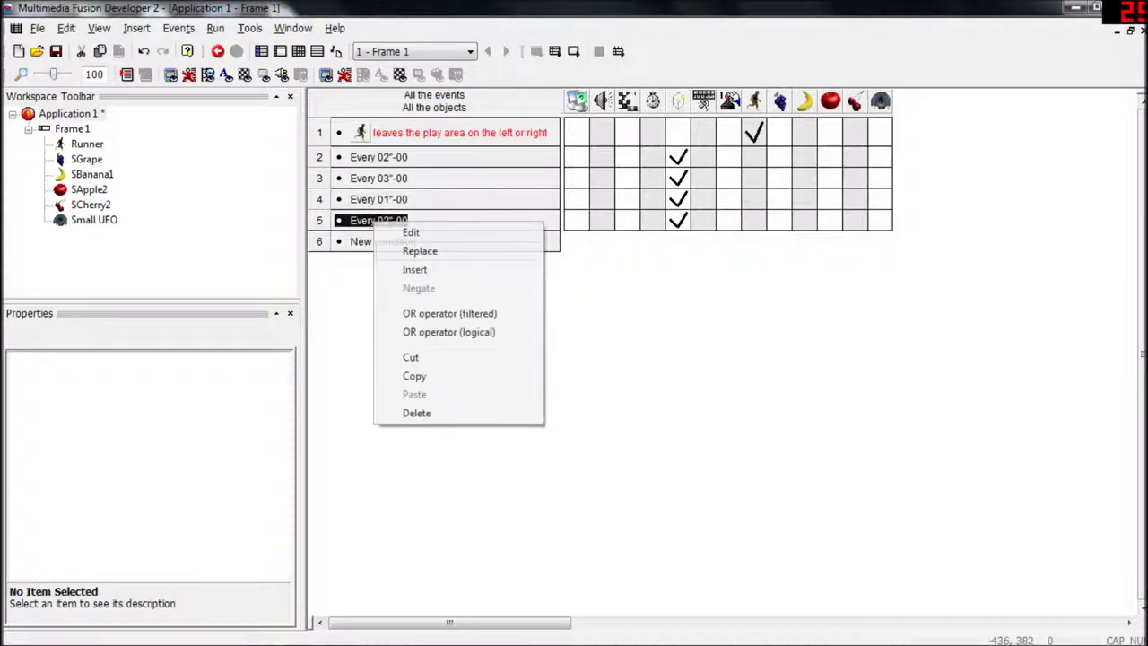
left_click(411, 231)
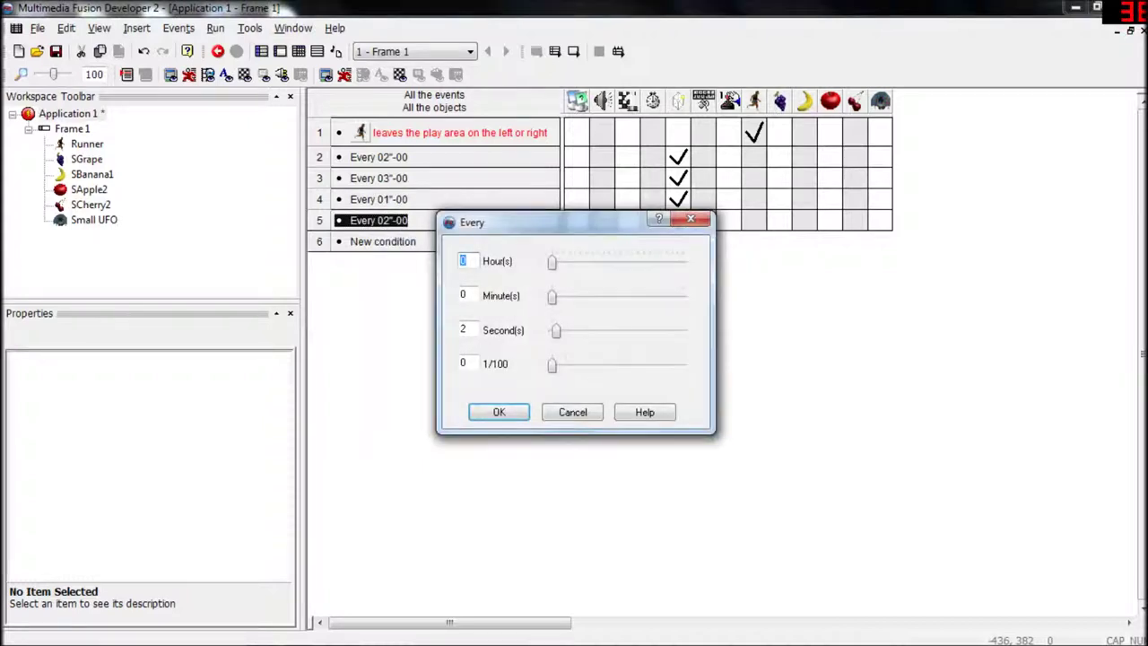
key("Tab")
key("Tab")
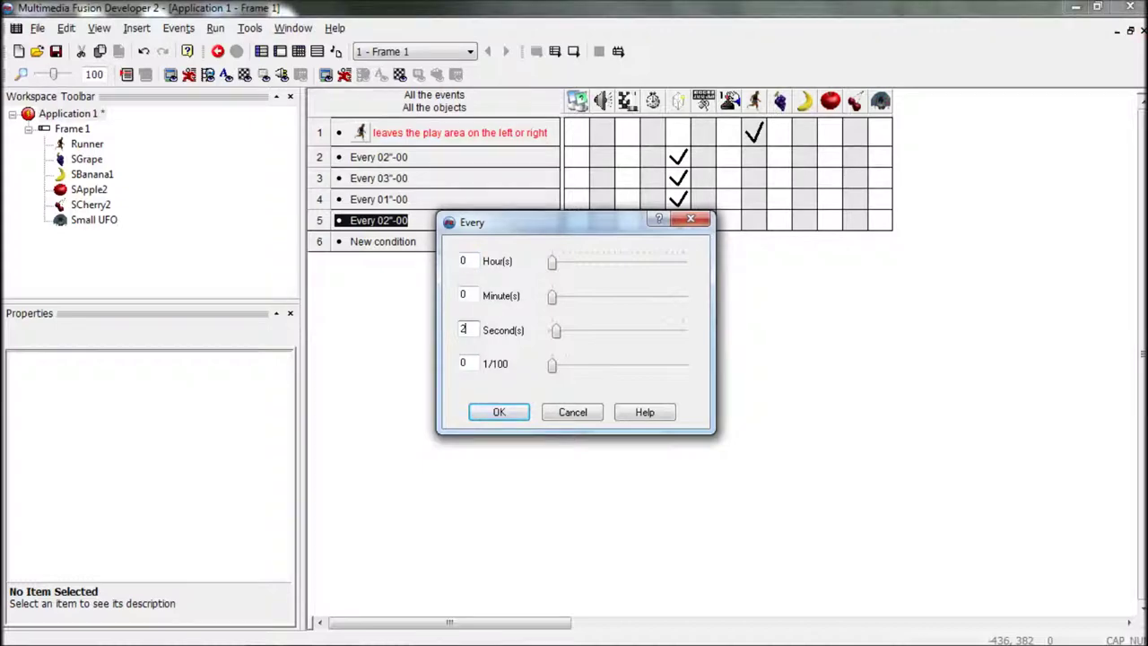
type("4")
key("Return")
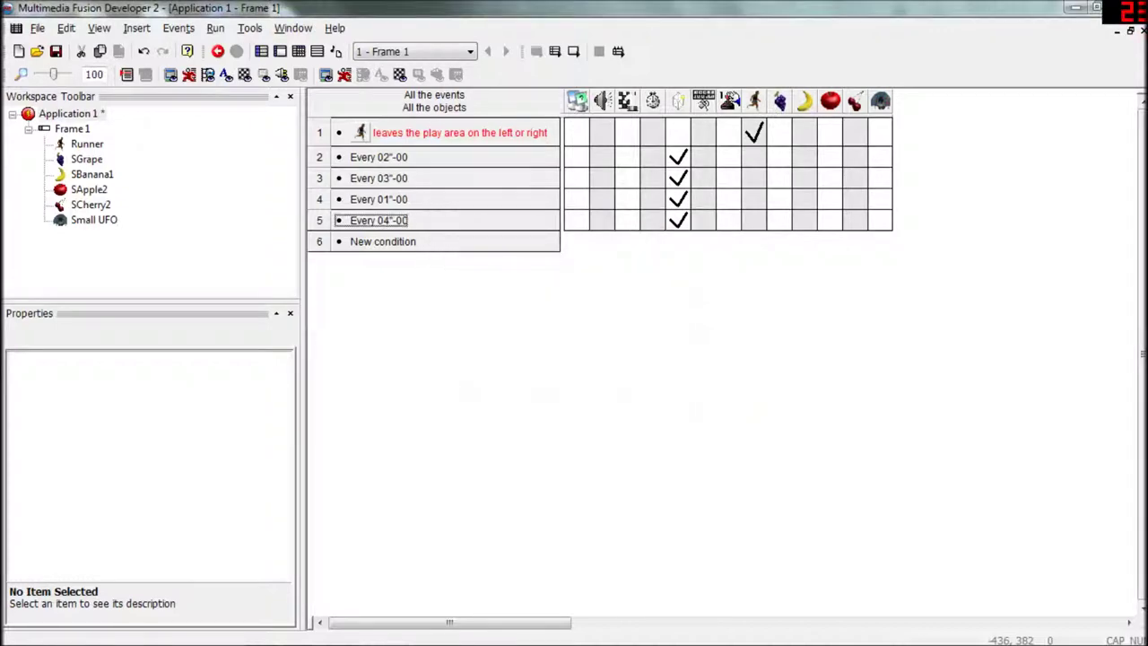
Step: Test-run the game with the new drop intervals, moving the runner left and right repeatedly, and close it
key("F7")
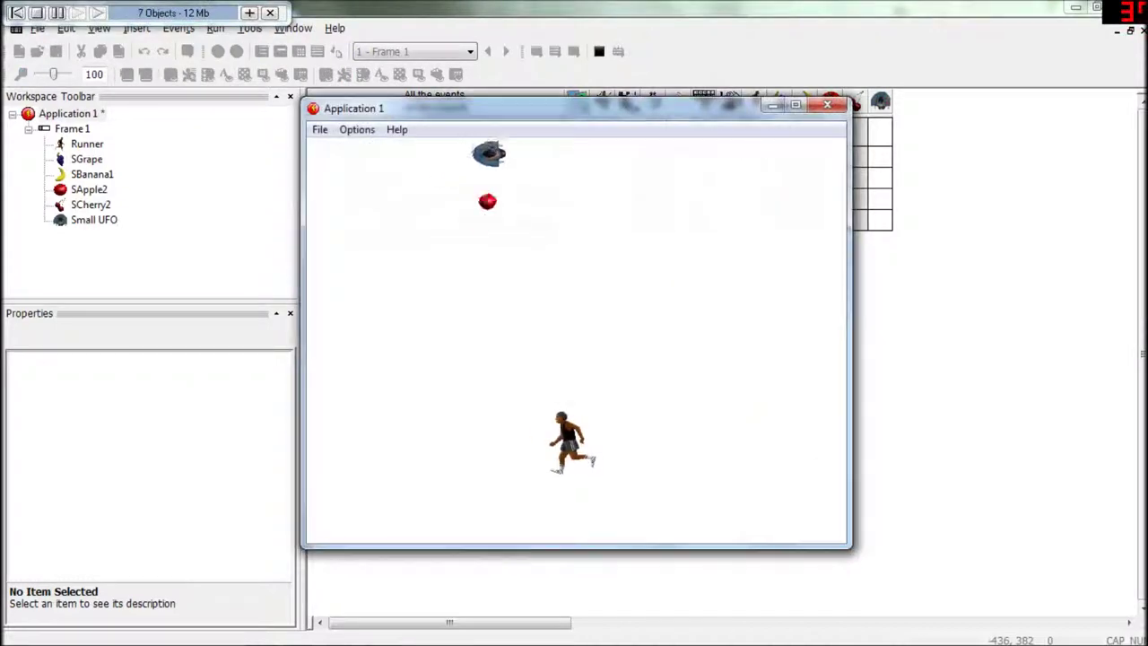
key("Left")
key("Right")
key("Left")
key("Right")
key("Left")
key("Right")
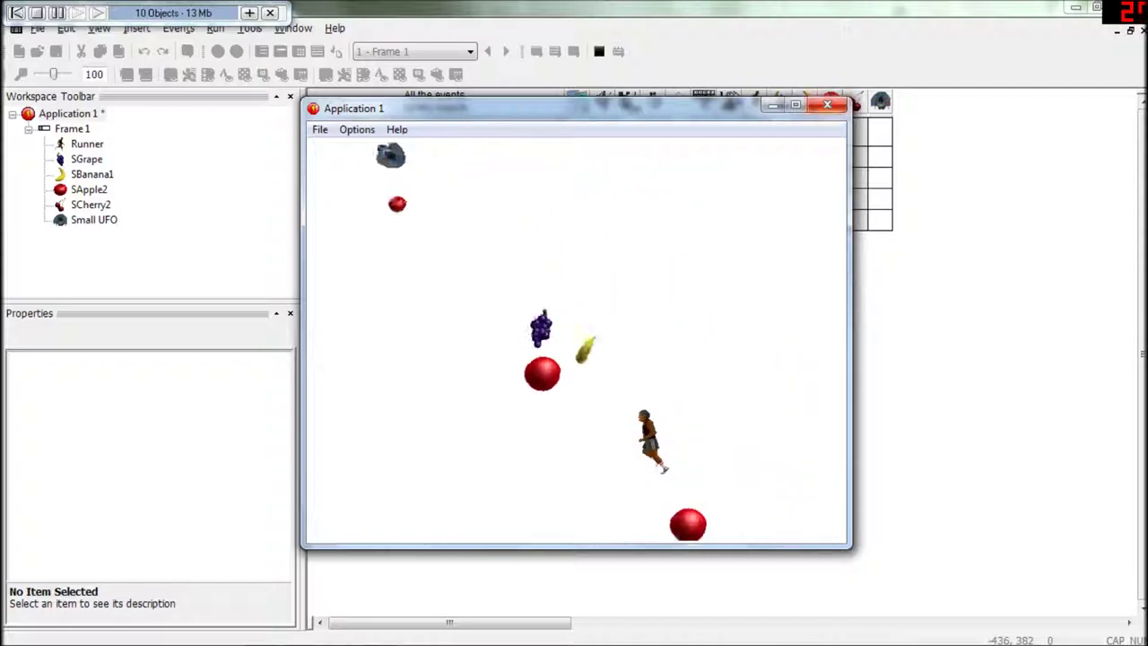
key("alt+F4")
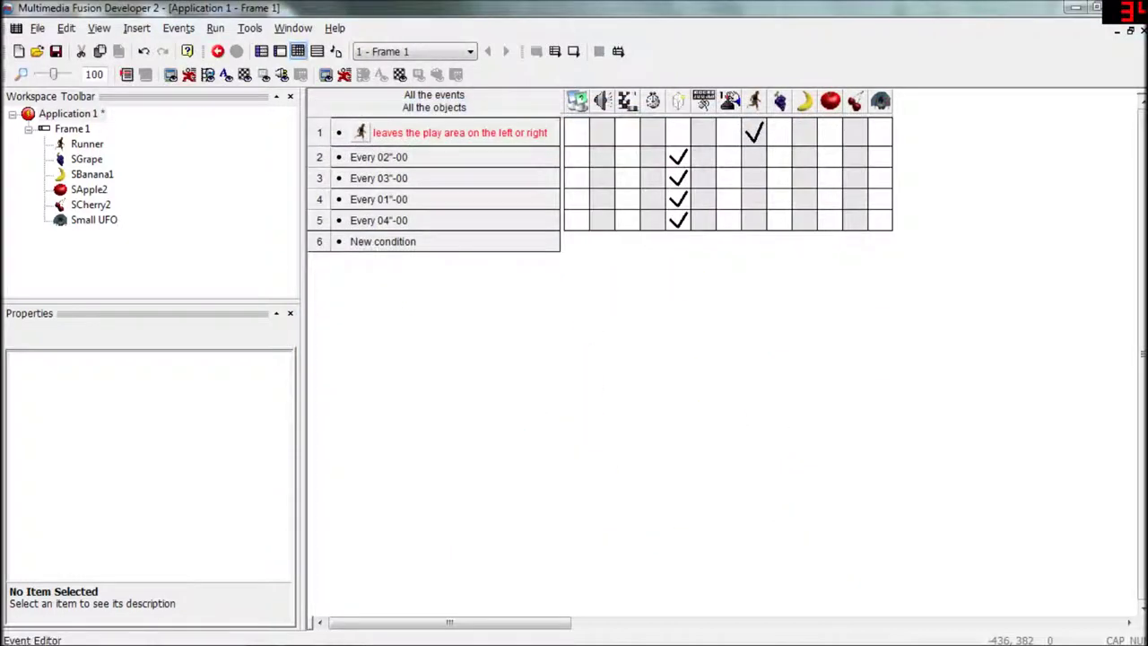
Step: Select the four fruits outside the play area in the frame editor to inspect their shared movement properties
left_click(308, 75)
left_click_drag(627, 623, 595, 622)
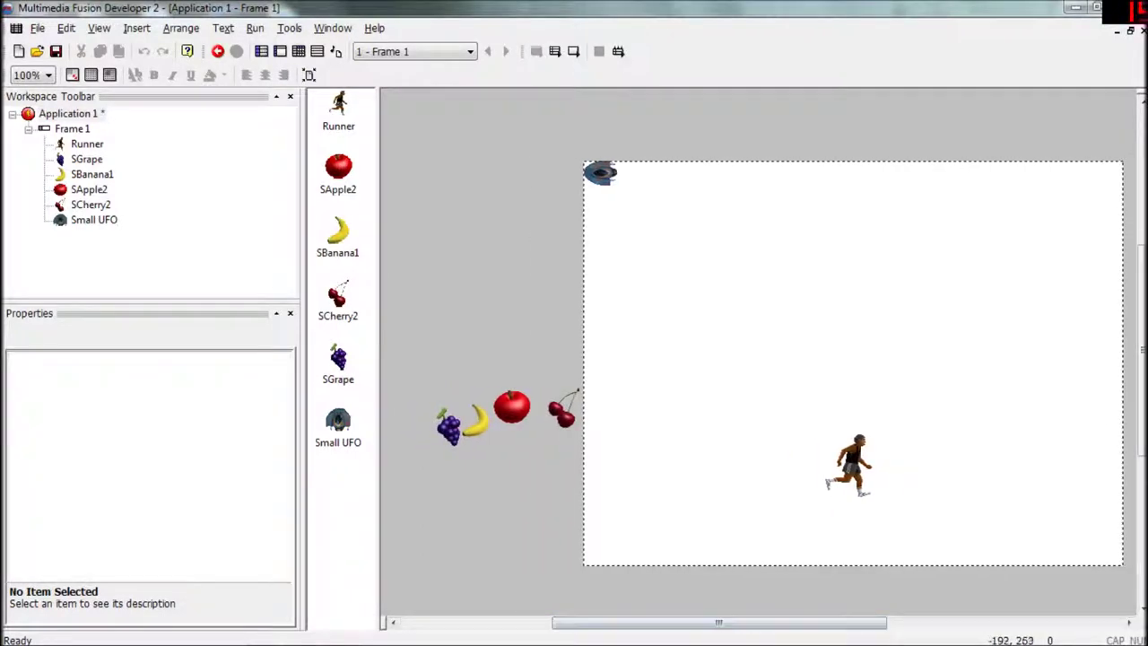
left_click_drag(415, 378, 586, 461)
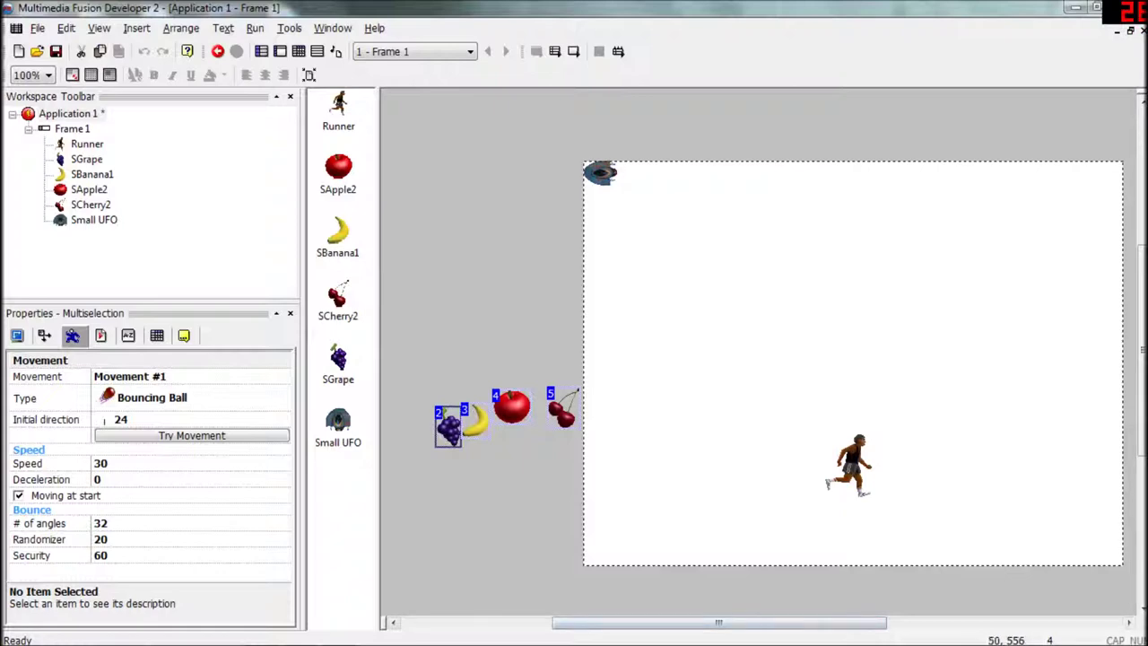
Step: Add an event in the event editor that tests whether SGrape leaves the play area on the left or right
left_click(298, 51)
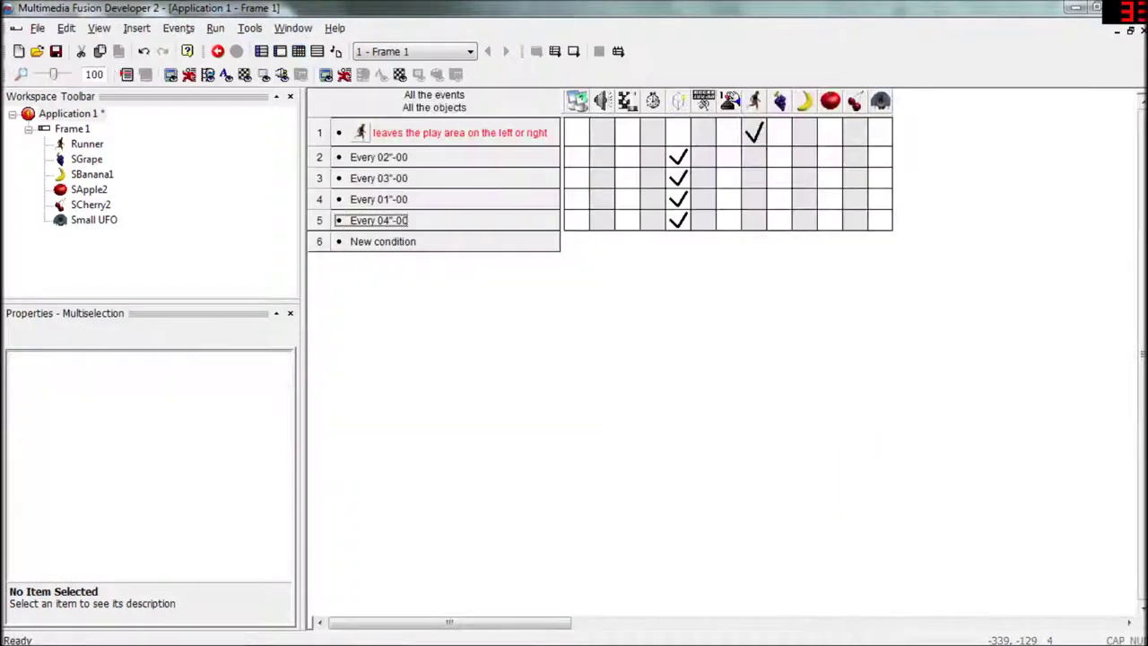
left_click(382, 241)
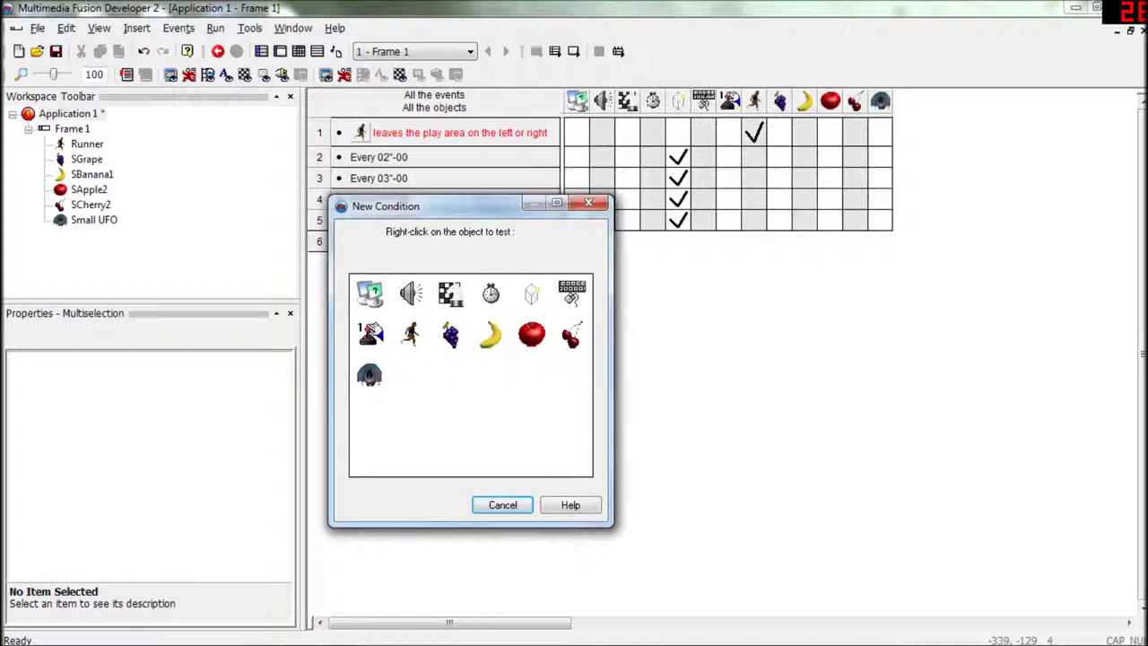
right_click(457, 328)
mouse_move(509, 340)
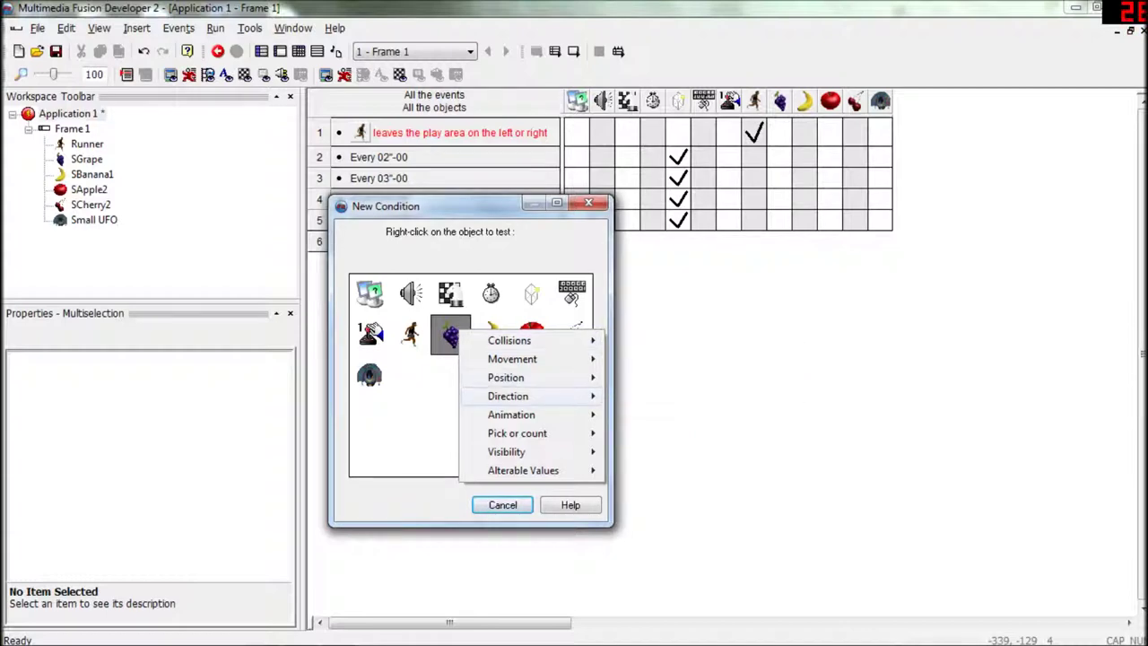
left_click(673, 377)
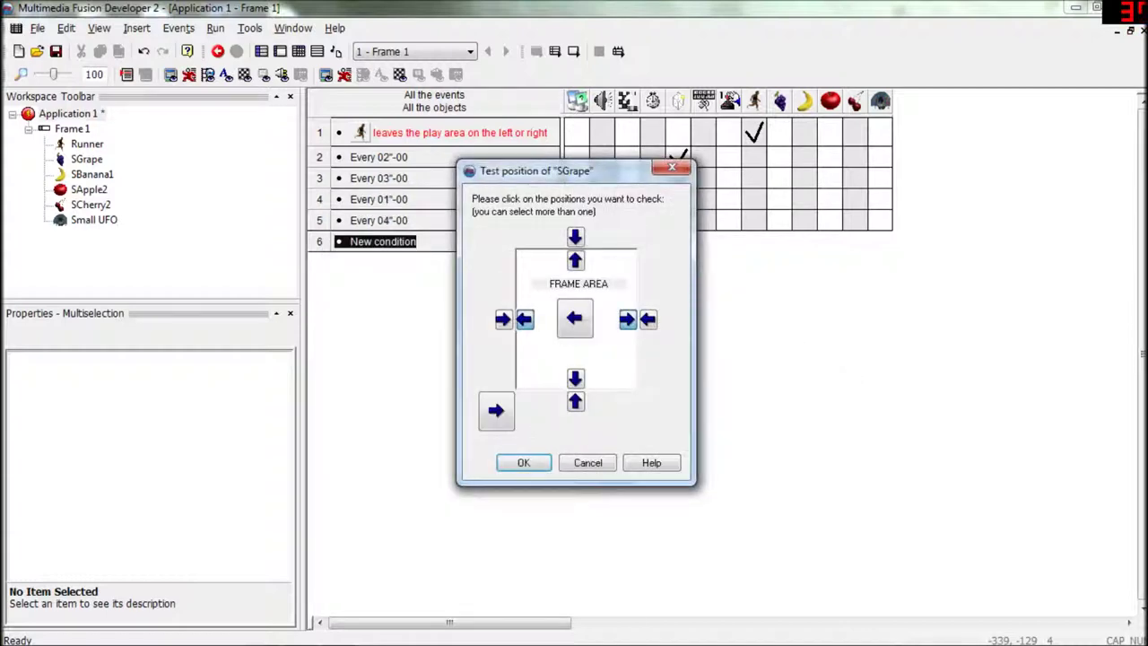
left_click(523, 462)
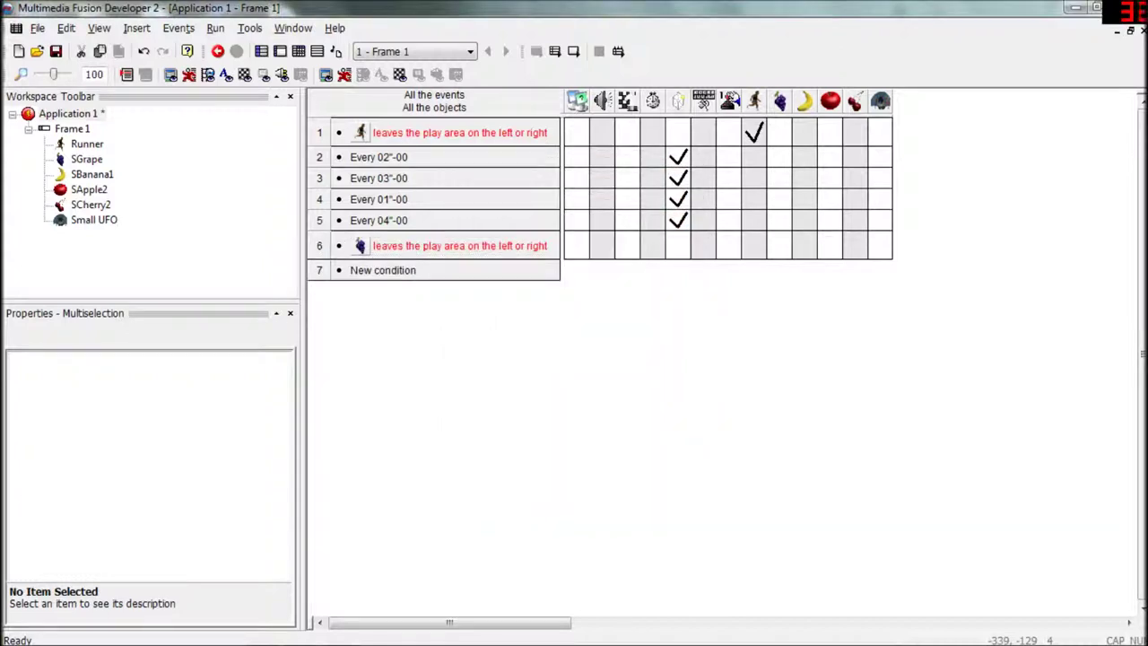
Step: Give SGrape the Bounce movement action in event 6
left_click(779, 242)
mouse_move(823, 262)
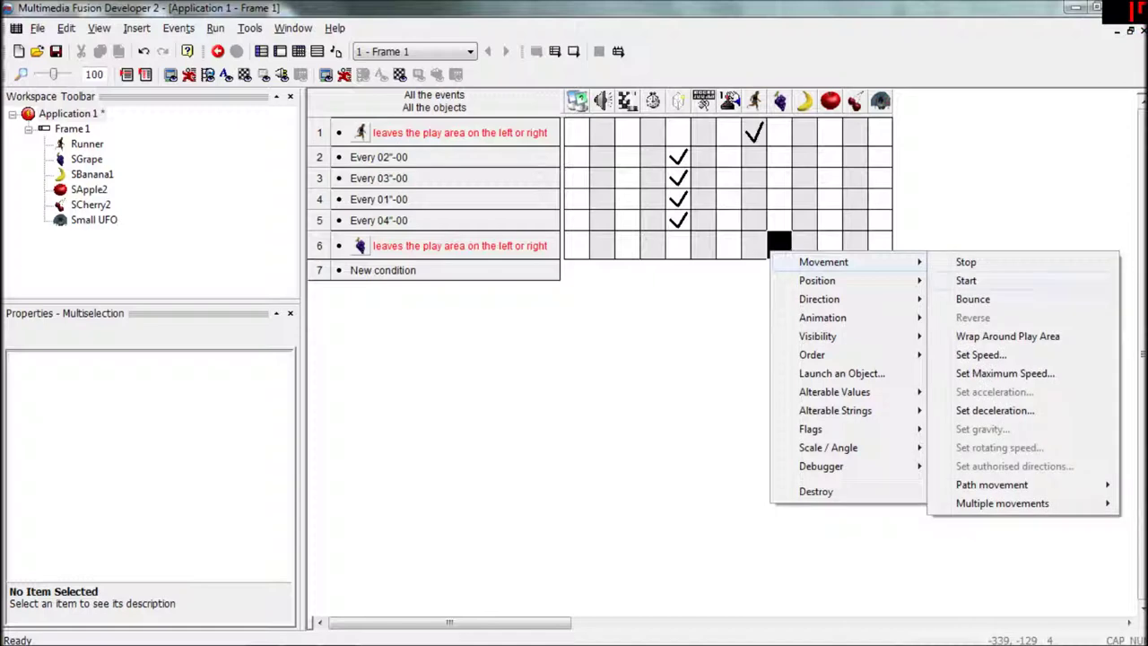
left_click(972, 299)
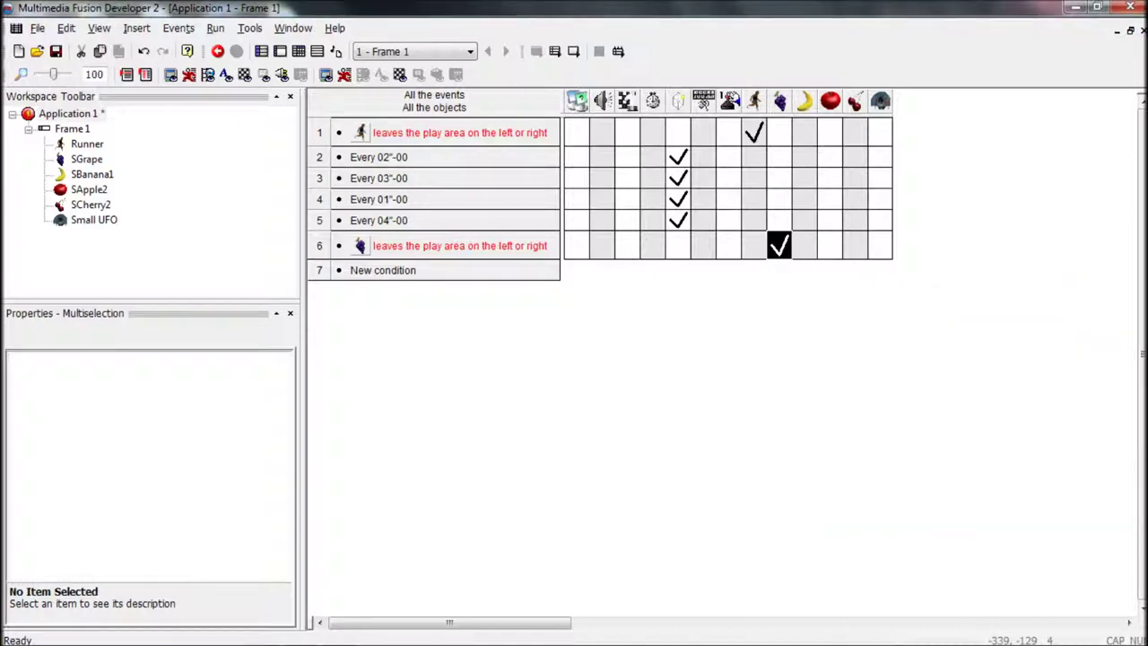
Step: Try to reuse the grape's leaves-play-area condition by copying it into event 7, and delete the copy
left_click(383, 270)
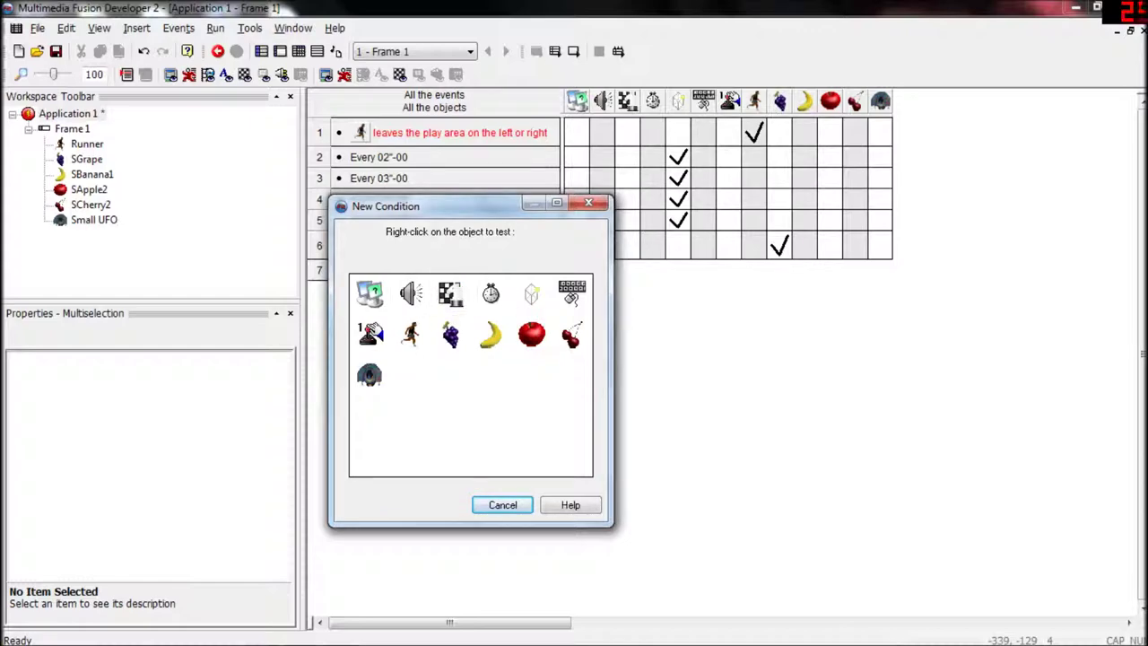
left_click(588, 202)
left_click(459, 246)
left_click_drag(459, 245, 383, 270)
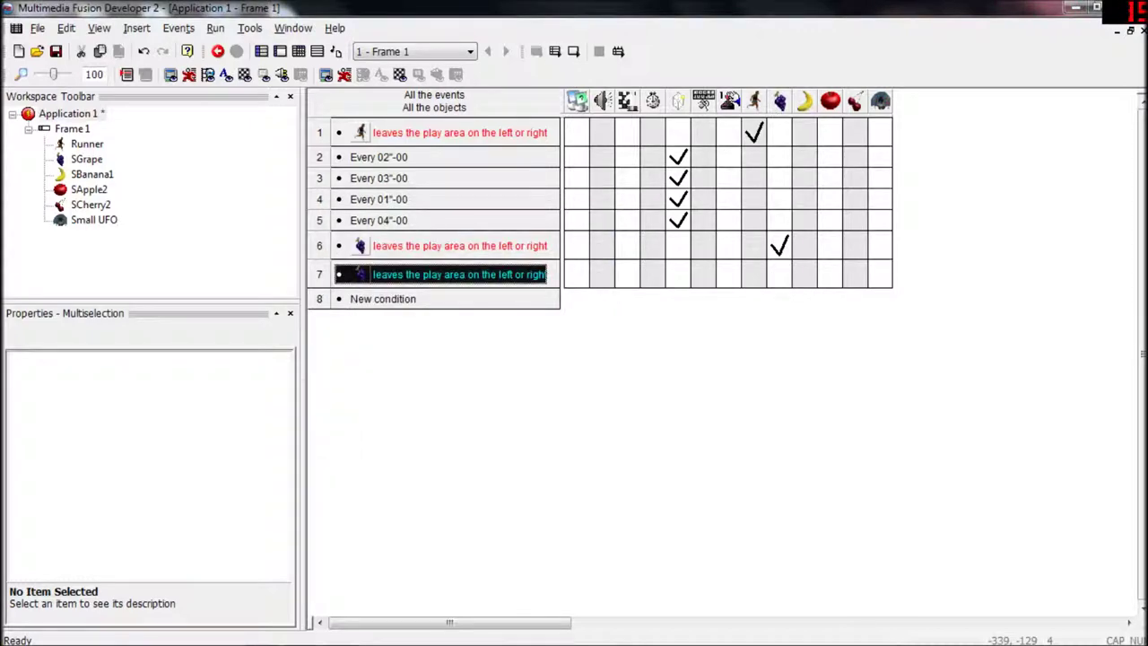
left_click(377, 274)
right_click(376, 269)
left_click(409, 283)
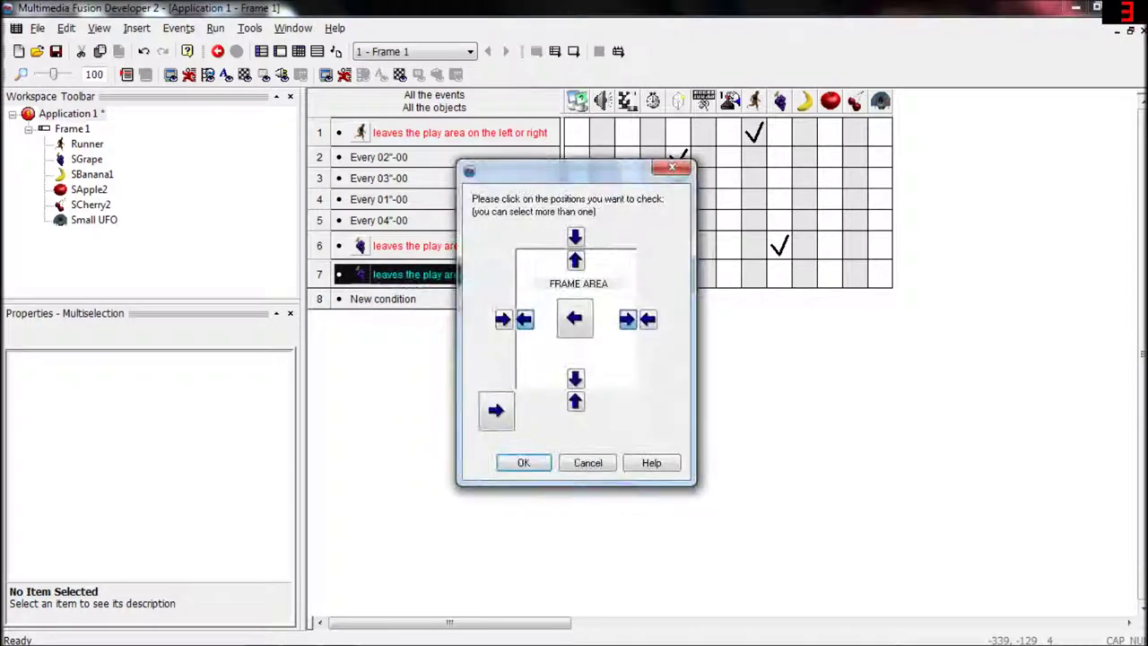
key("Escape")
left_click(318, 274)
key("Delete")
Step: Try to add an event for SBanana1 leaving the play area on the right, and delete it
left_click(383, 270)
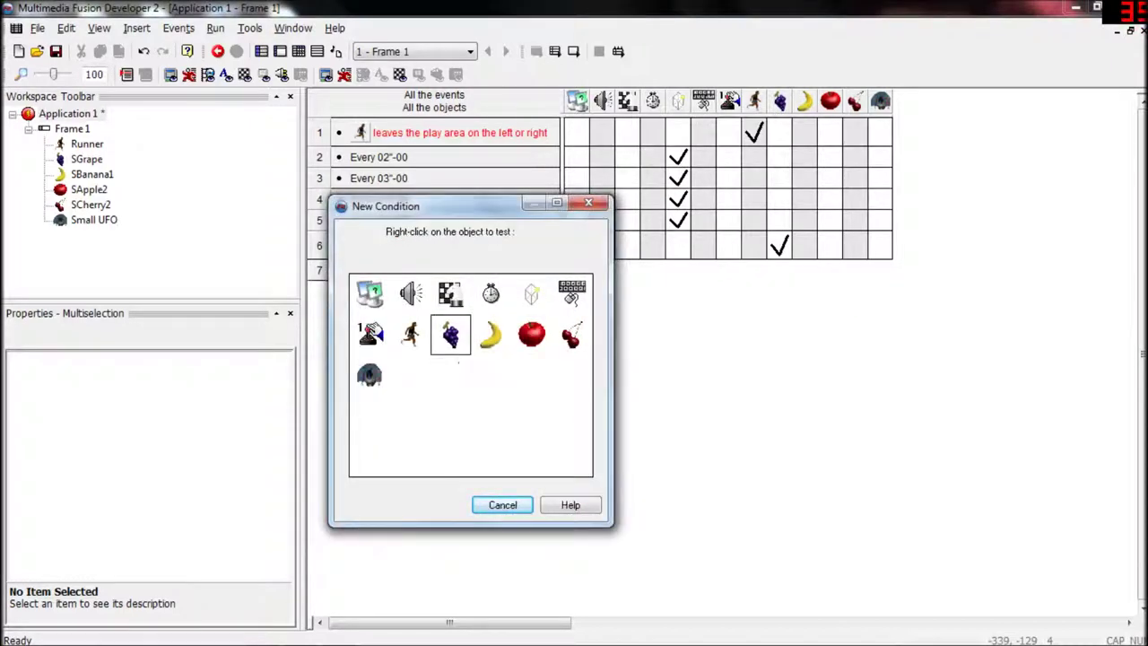
right_click(491, 334)
mouse_move(545, 341)
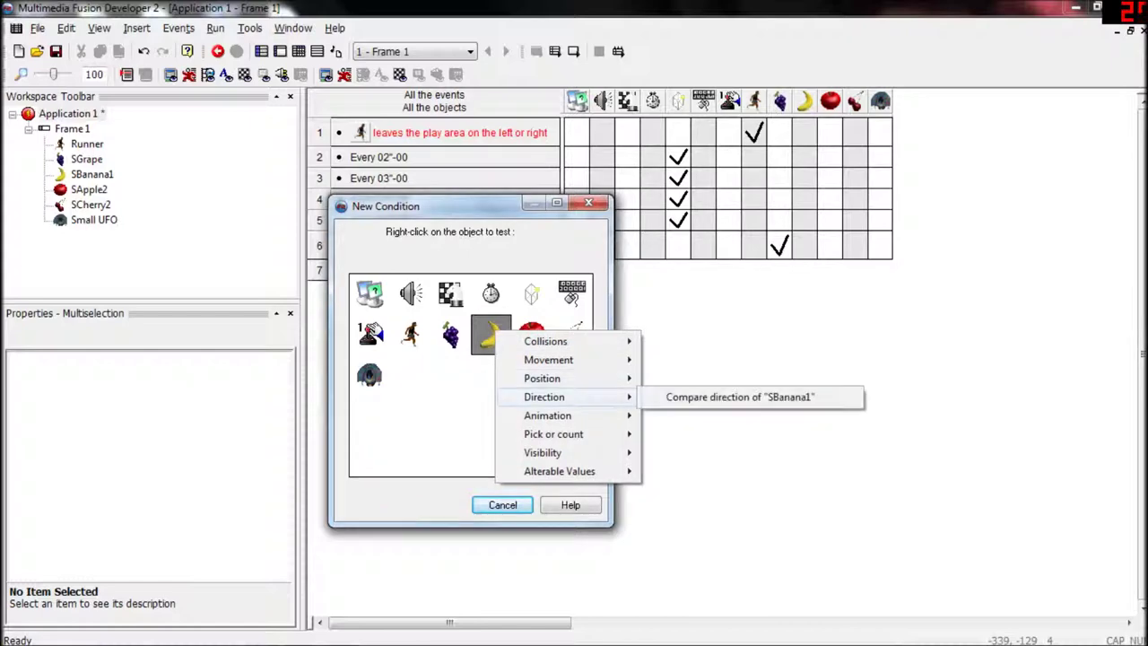
mouse_move(547, 377)
left_click(726, 377)
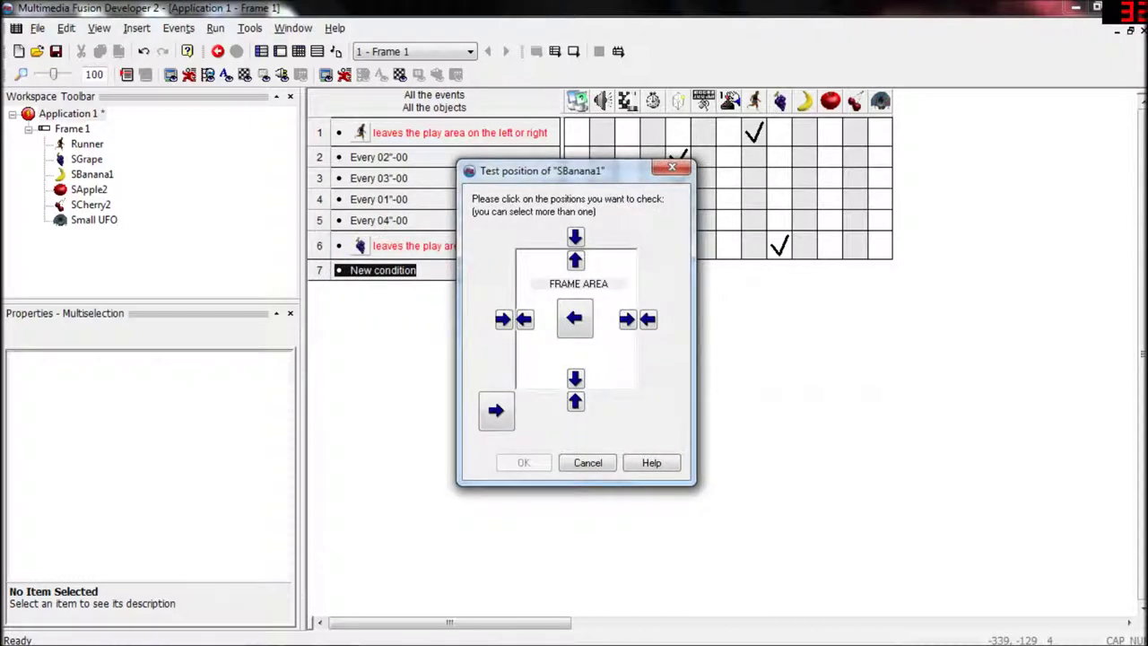
left_click(626, 320)
left_click(524, 462)
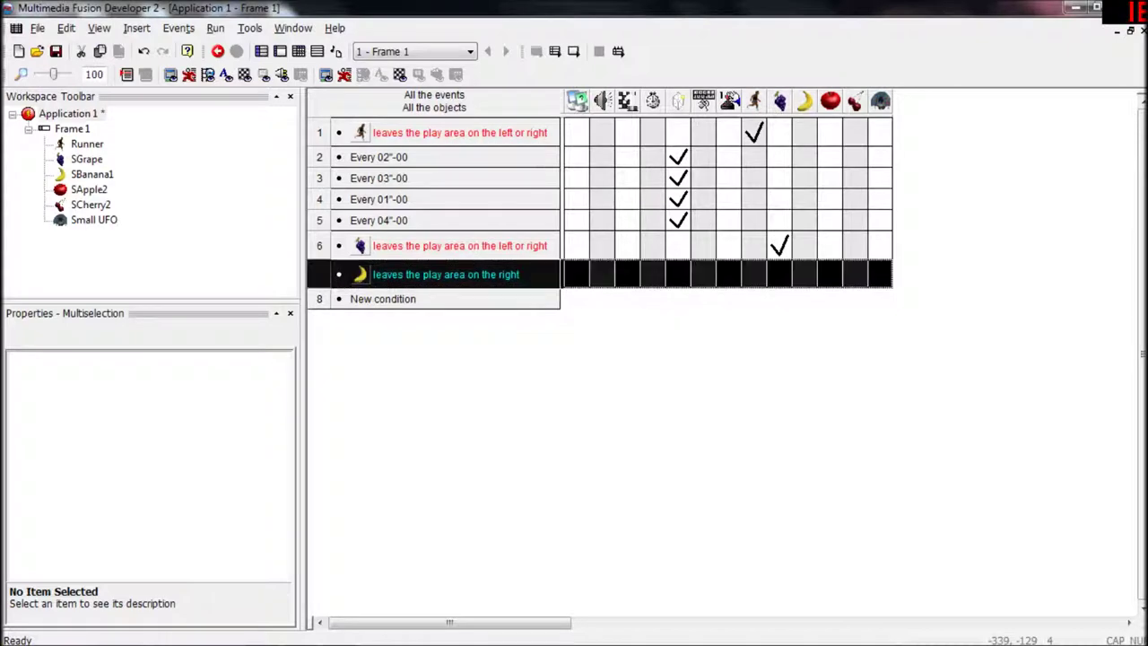
key("Delete")
Step: Add an event for SBanana1 leaving the play area on the left or right, and copy the grape's bounce action to SBanana1
left_click(383, 270)
right_click(487, 340)
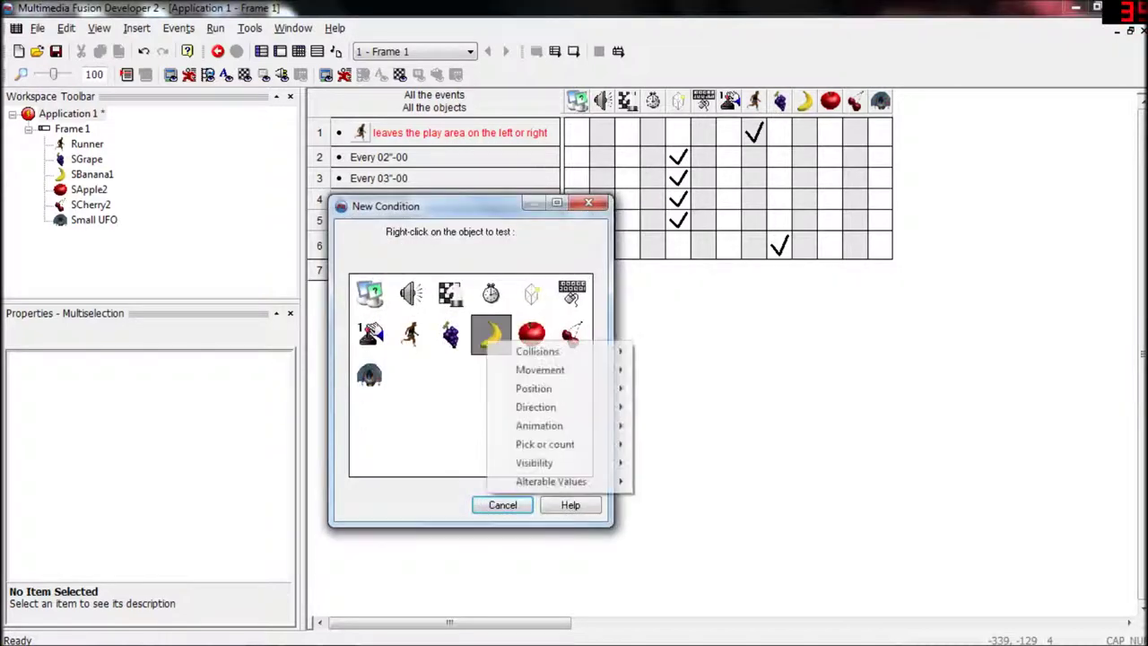
left_click(717, 388)
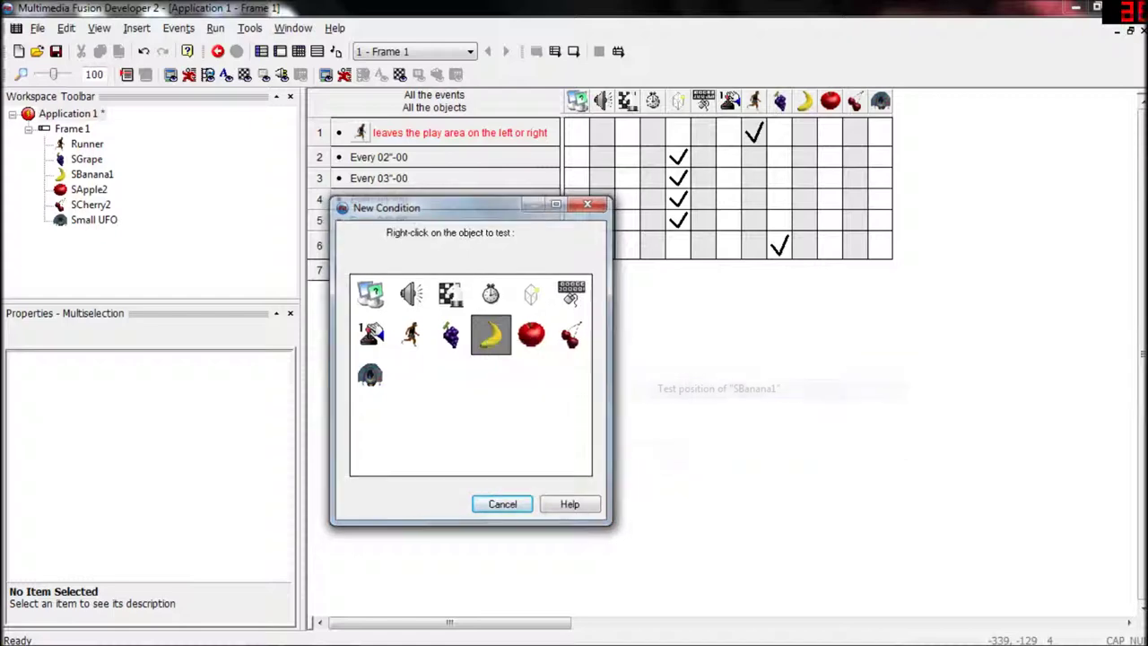
left_click(525, 319)
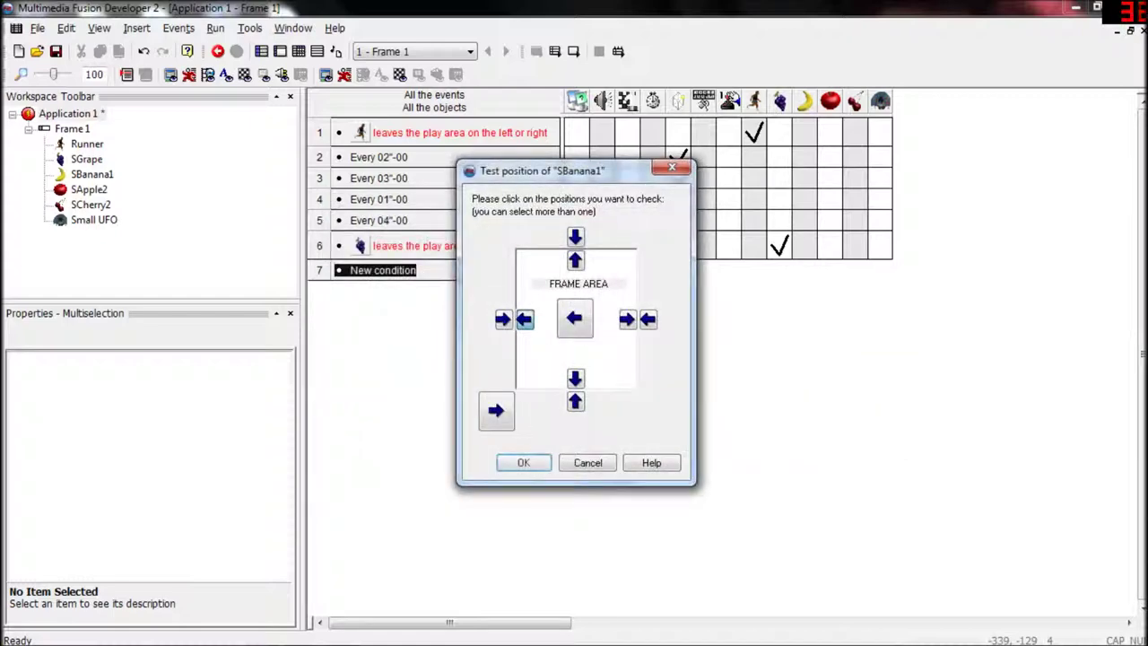
key("Return")
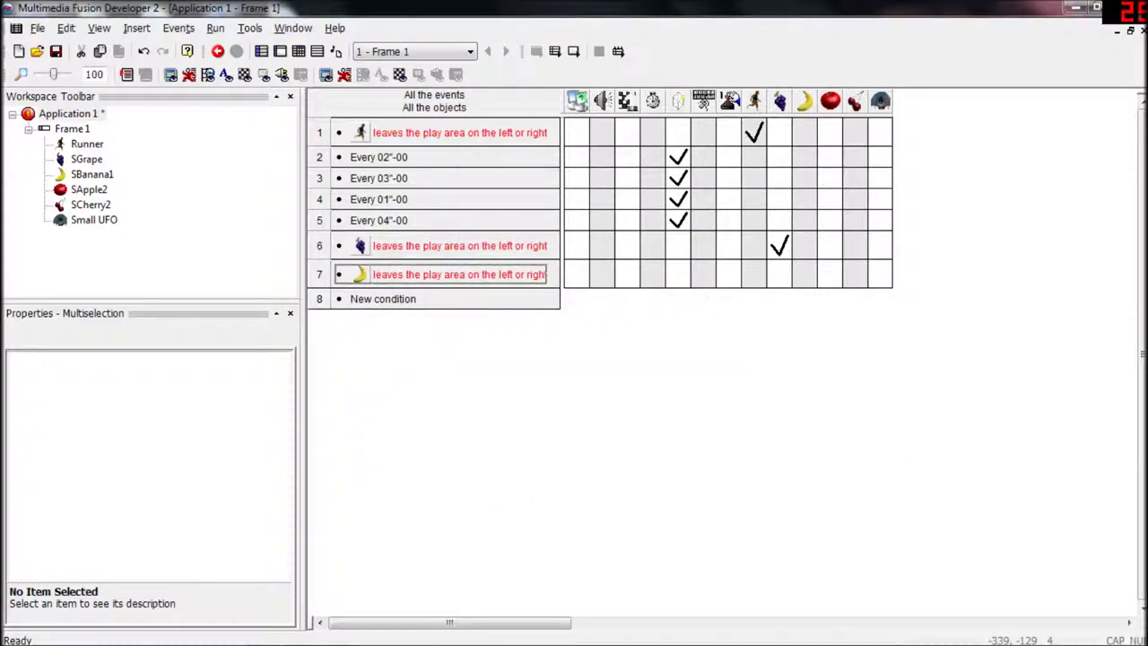
left_click_drag(779, 245, 804, 274)
Step: Add an event for SApple2 leaving the play area on the left or right, and copy the banana's bounce action to SApple2
left_click(383, 298)
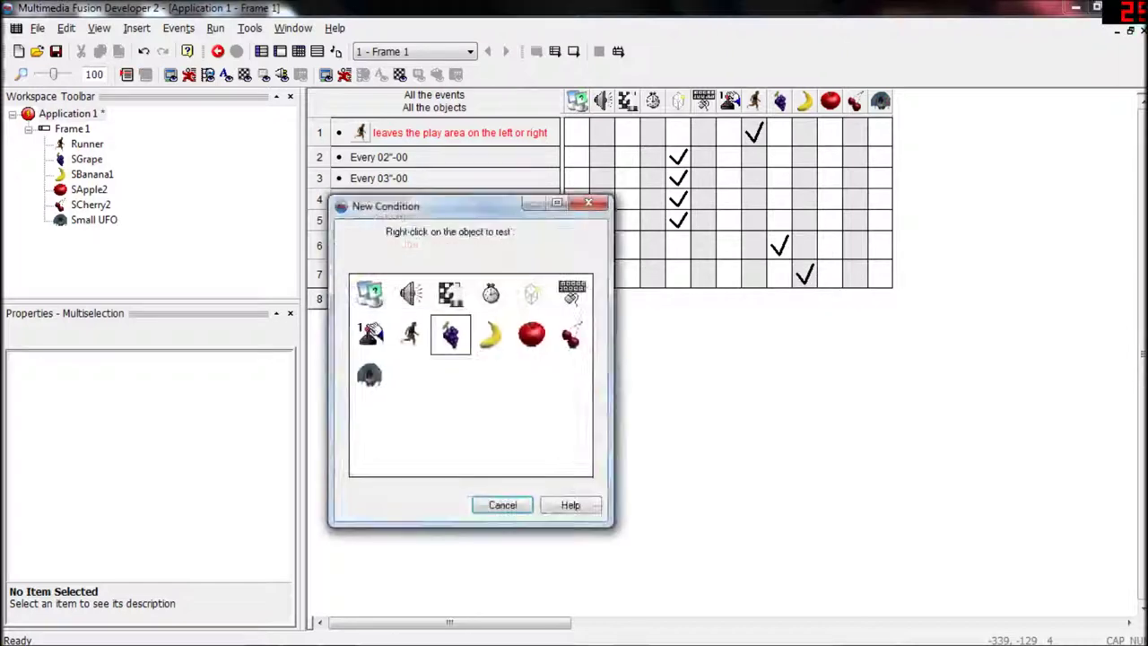
right_click(531, 334)
mouse_move(592, 352)
mouse_move(578, 389)
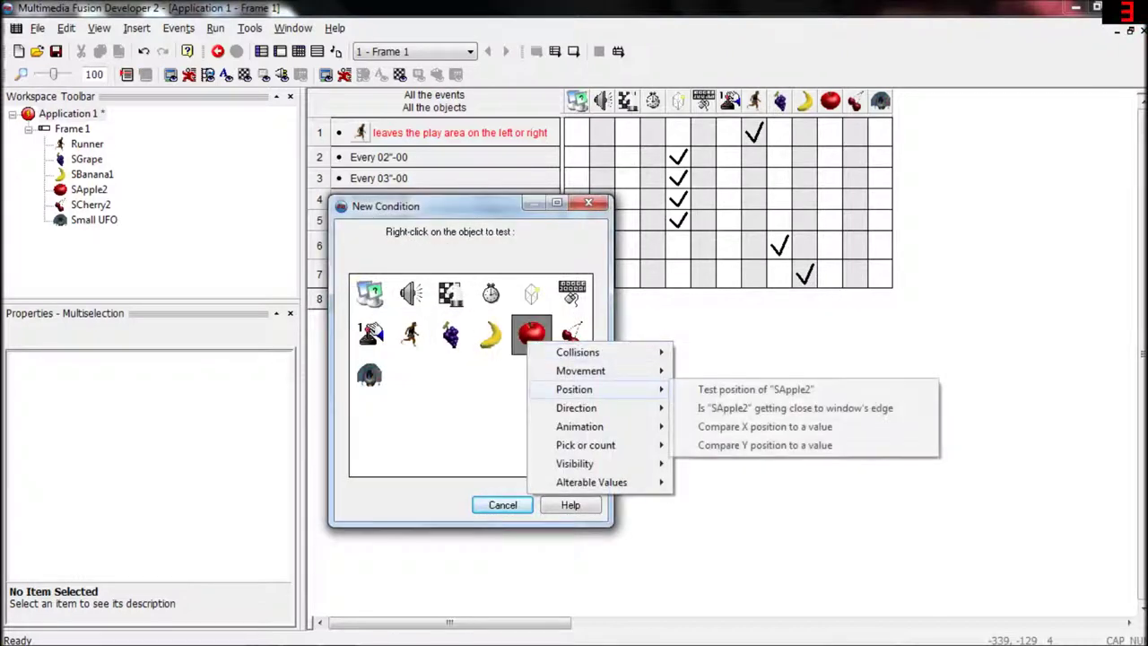
left_click(744, 389)
left_click(524, 319)
left_click(626, 319)
left_click(523, 462)
left_click_drag(804, 274, 830, 302)
Step: Try to add an event with a copied bounce action for SCherry2 leaving the play area on the left, and delete it
left_click(383, 328)
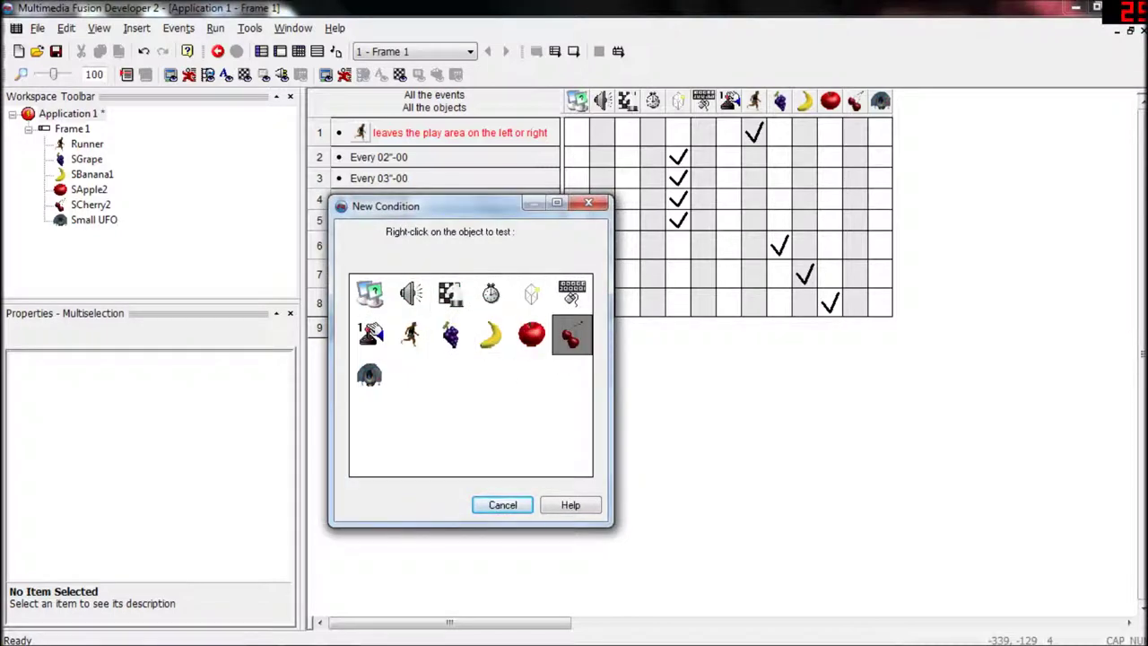
right_click(571, 335)
mouse_move(632, 423)
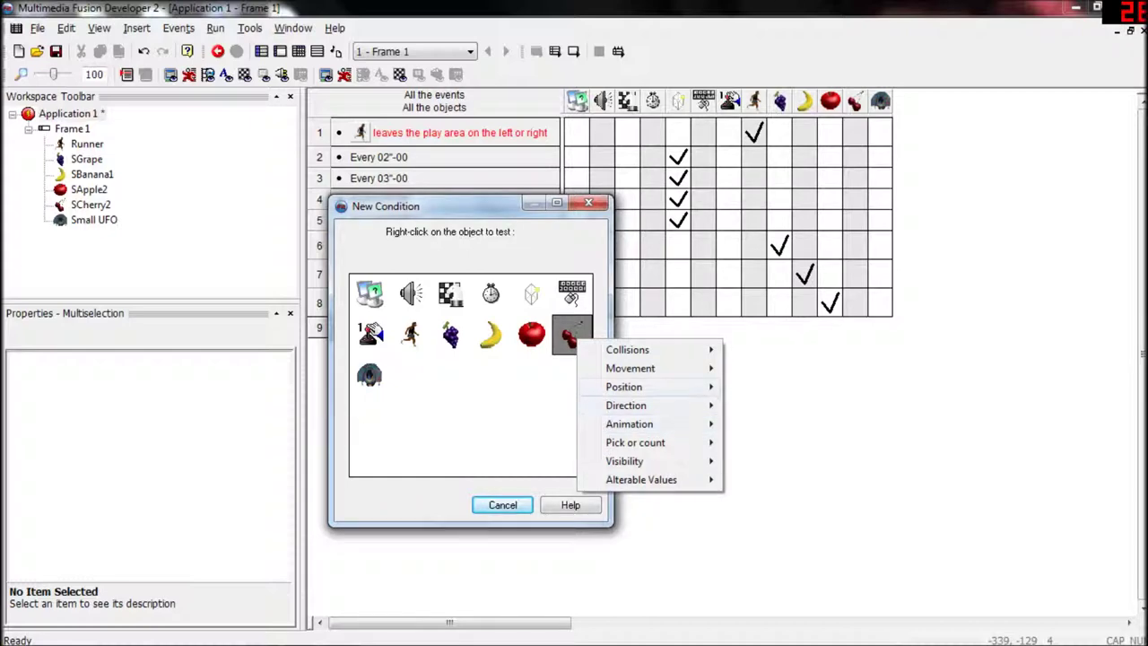
mouse_move(628, 386)
left_click(780, 377)
left_click(524, 318)
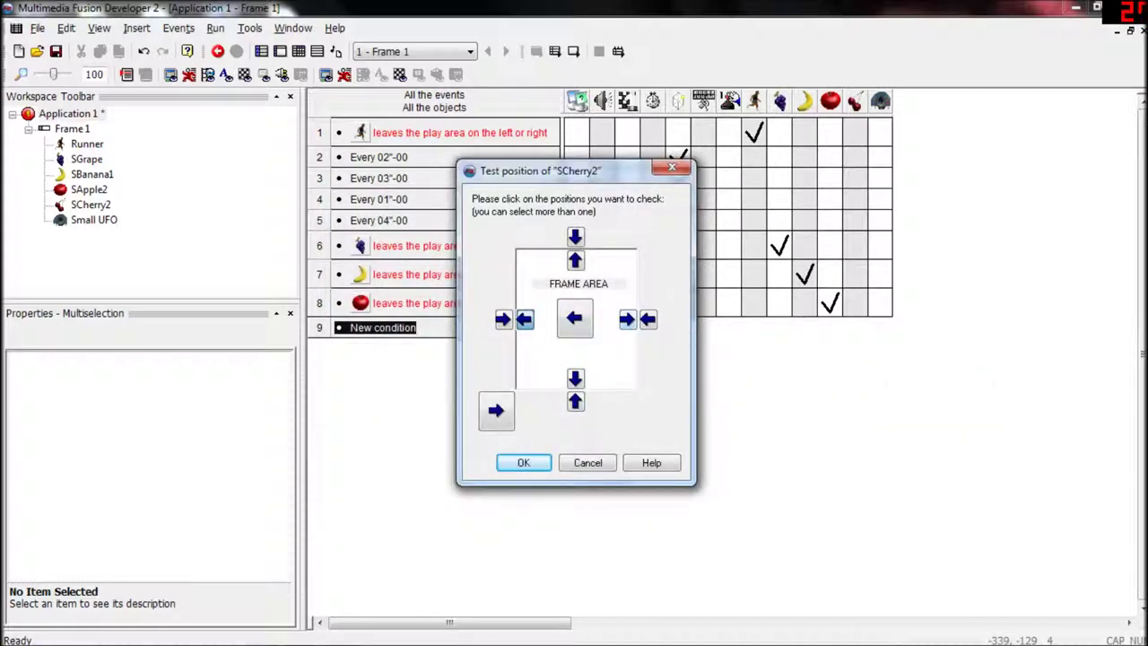
left_click(524, 462)
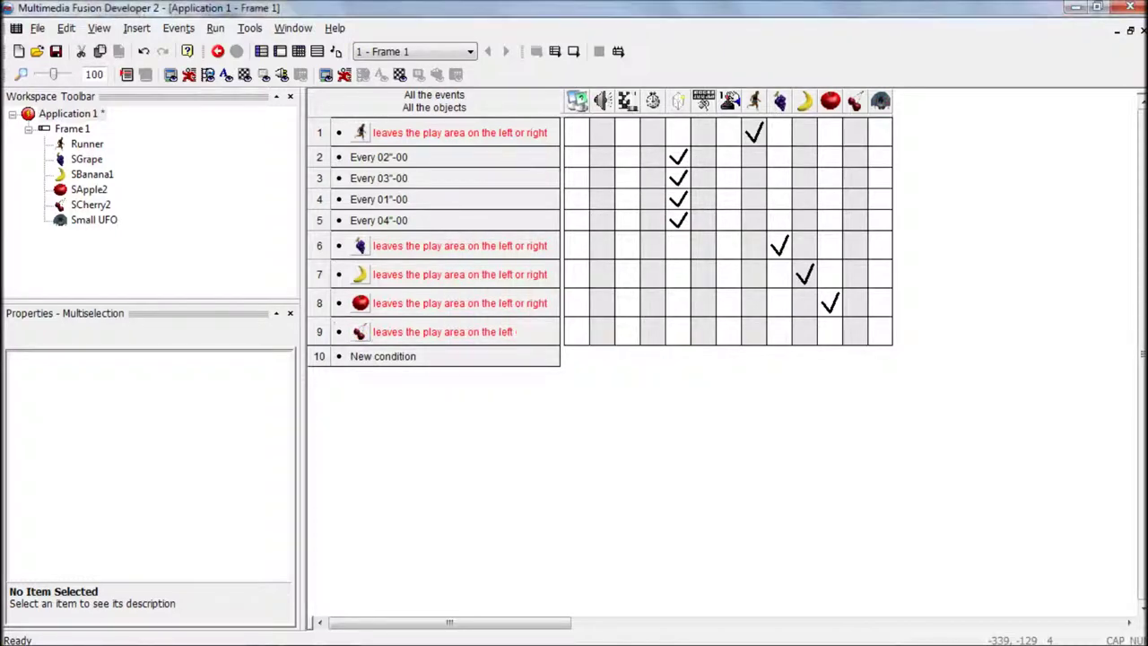
left_click(854, 331)
left_click_drag(830, 303, 854, 331)
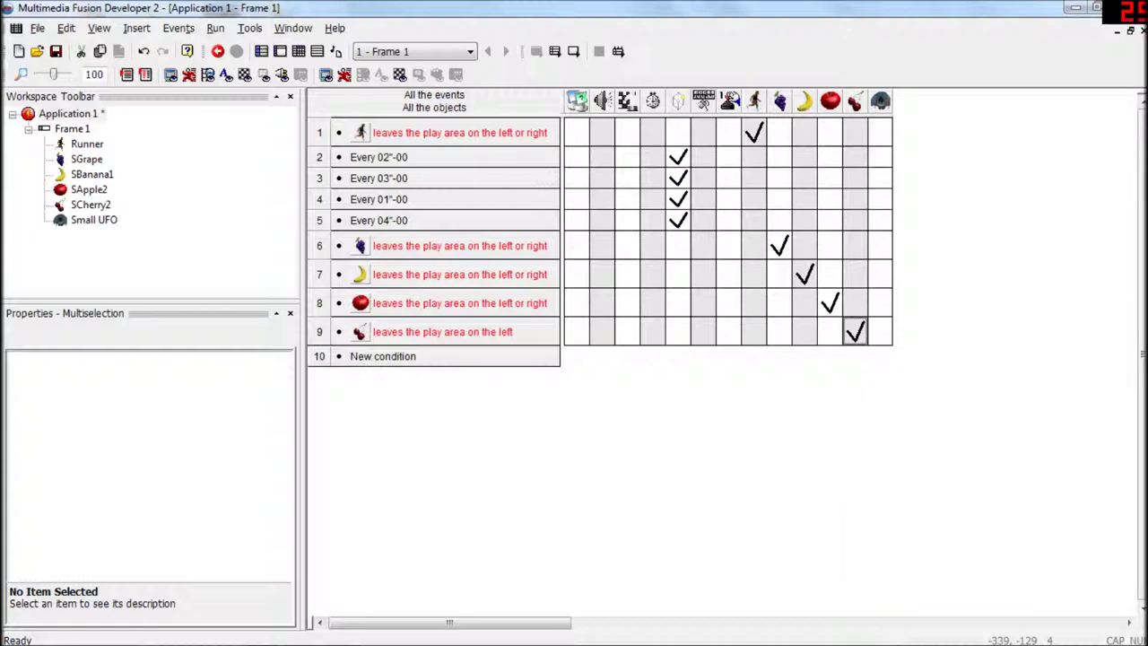
left_click(318, 331)
key("Delete")
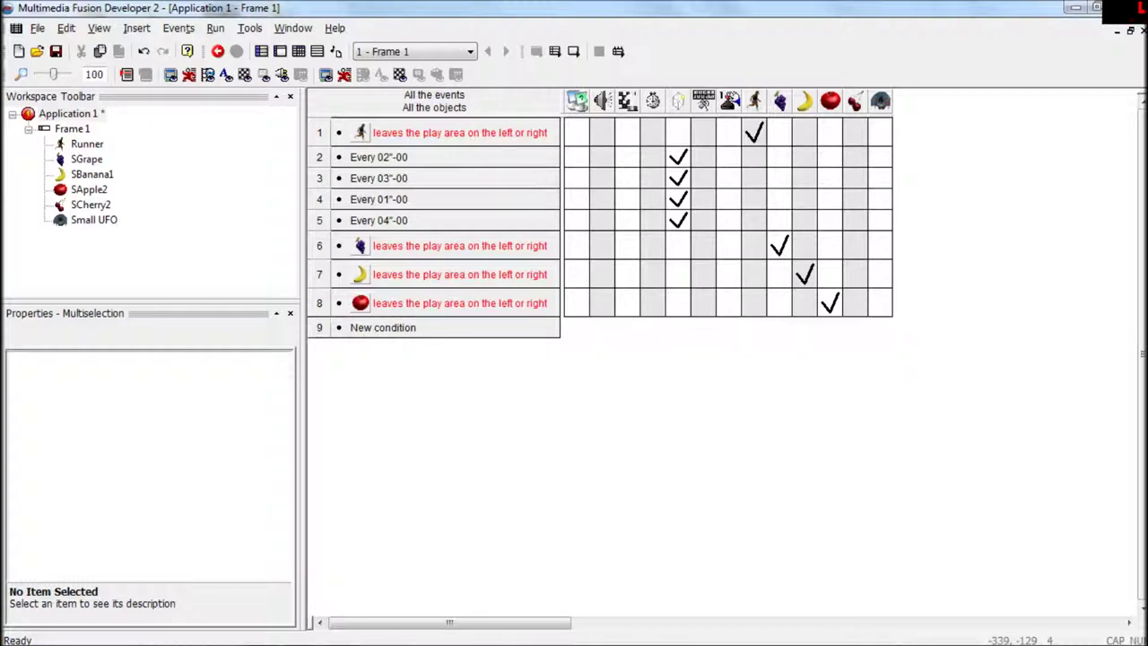
Step: Add an event for SCherry2 leaving the play area on the left or right, and copy the apple's bounce action to SCherry2
double_click(383, 327)
right_click(570, 335)
mouse_move(628, 381)
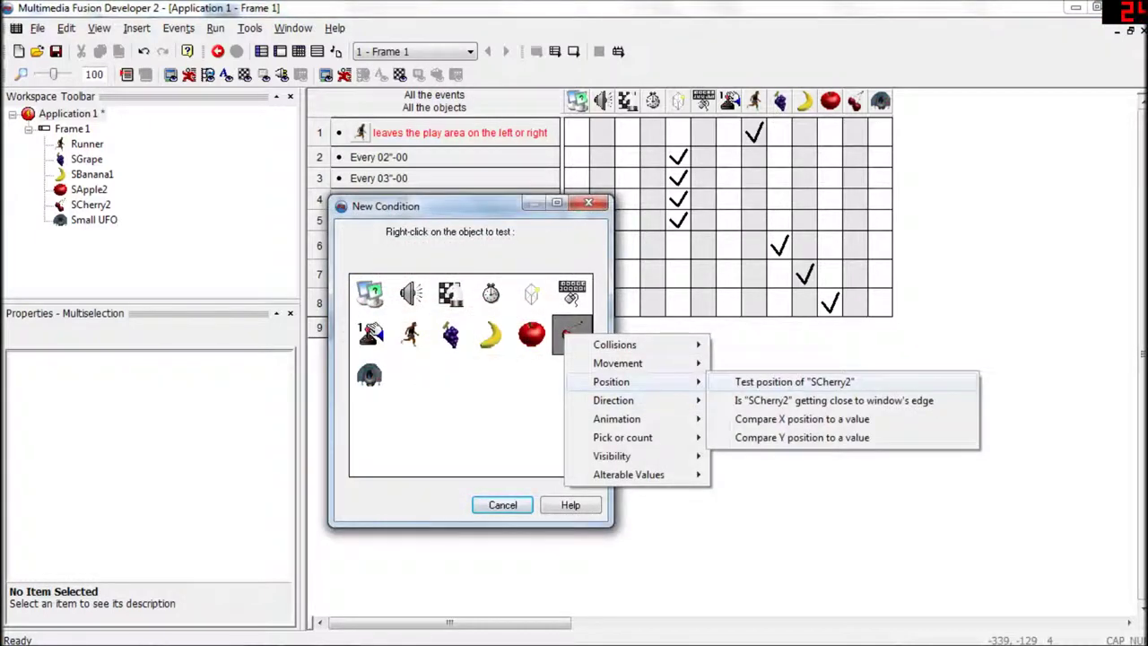
left_click(789, 381)
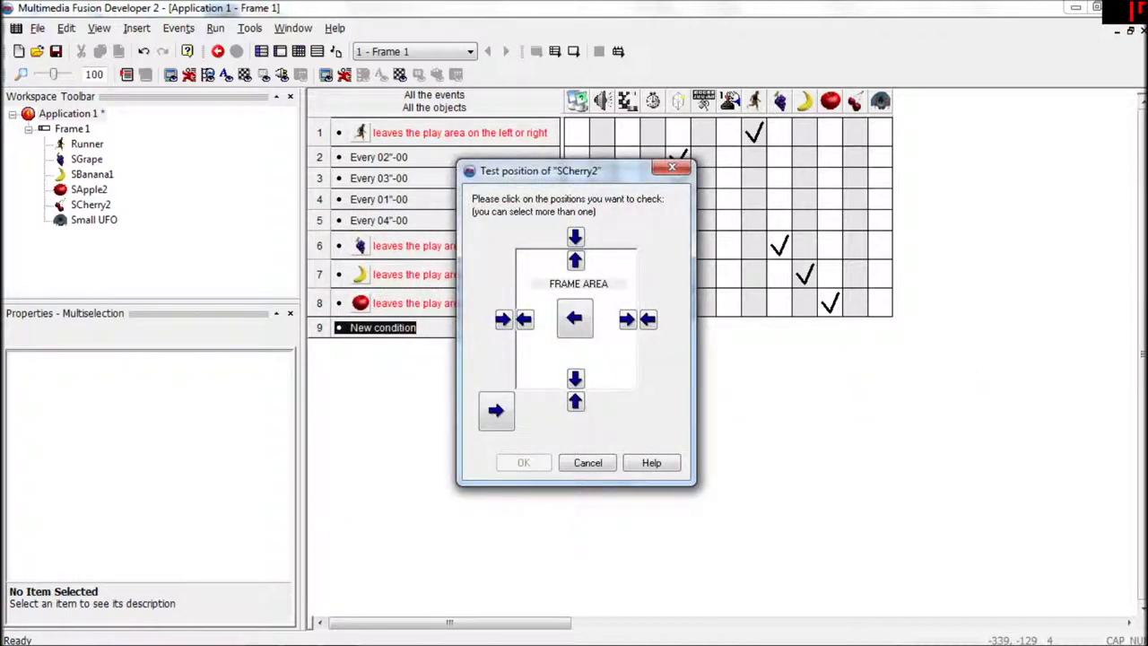
left_click(524, 319)
left_click(625, 319)
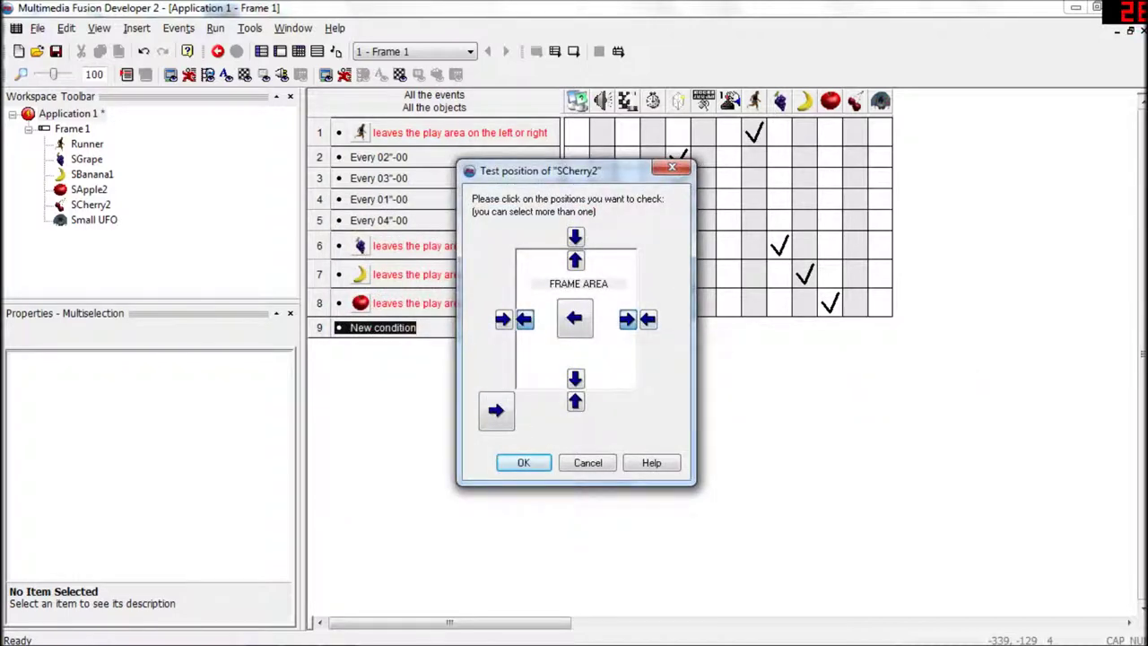
left_click(524, 462)
left_click_drag(830, 303, 854, 332)
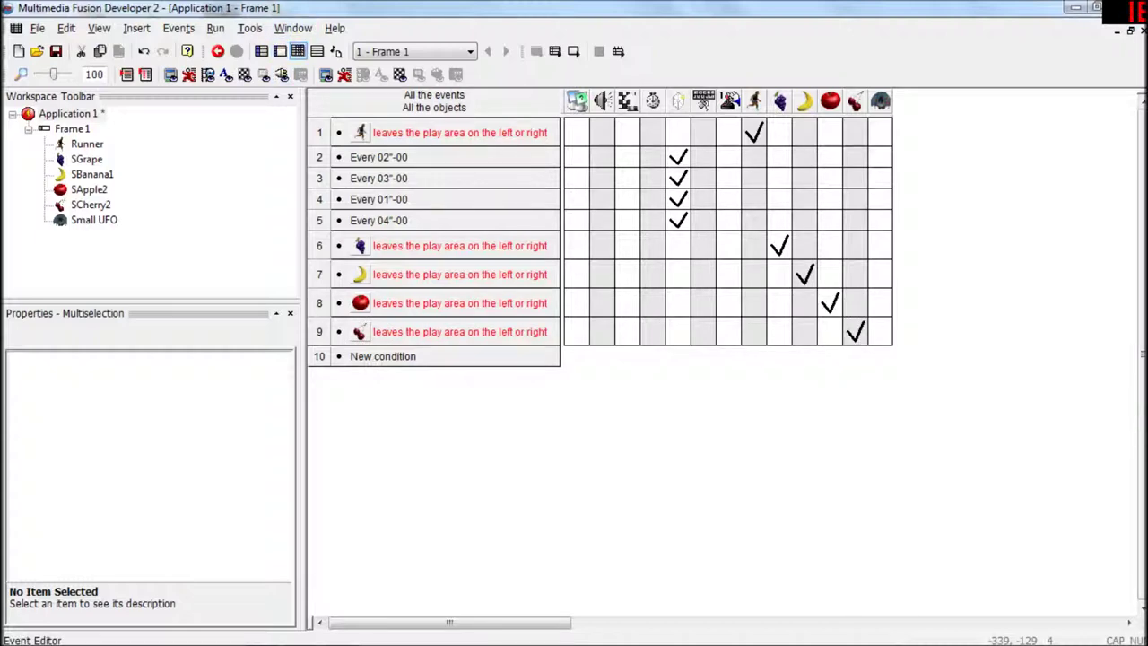
Step: Switch to the frame editor and start inserting a new object in the empty space to the right of the play area
left_click(279, 51)
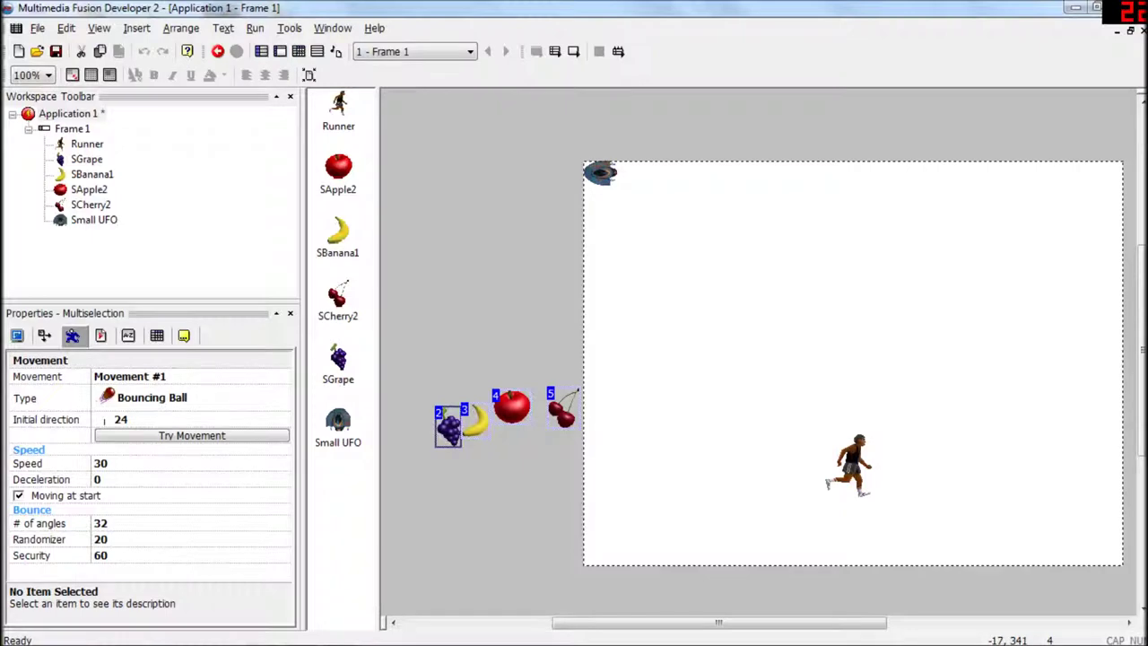
left_click_drag(718, 622, 794, 622)
double_click(998, 353)
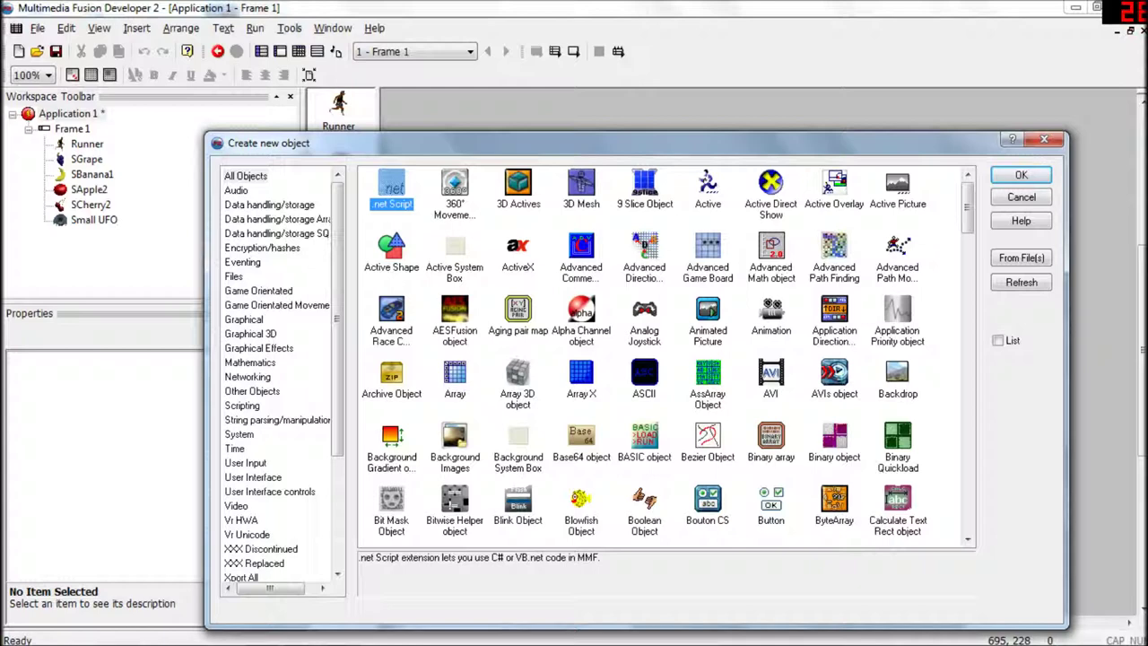
Step: Look through the new-object categories from Data handling/storage to Game Orientated, and the Video and User Interface categories
left_click(269, 205)
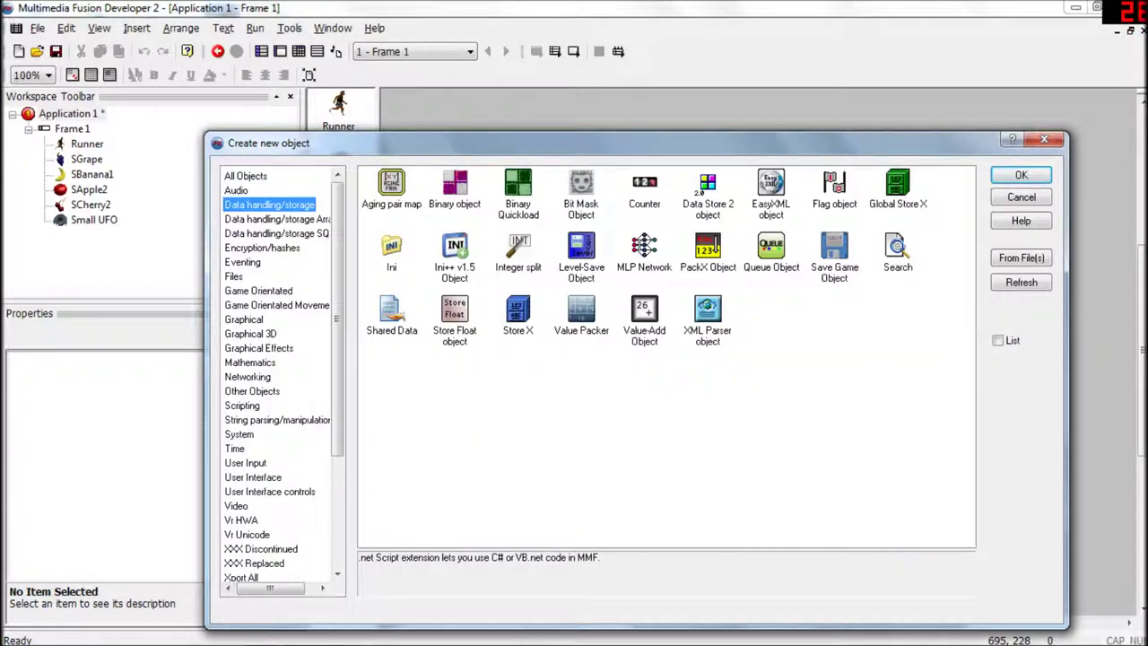
left_click(276, 218)
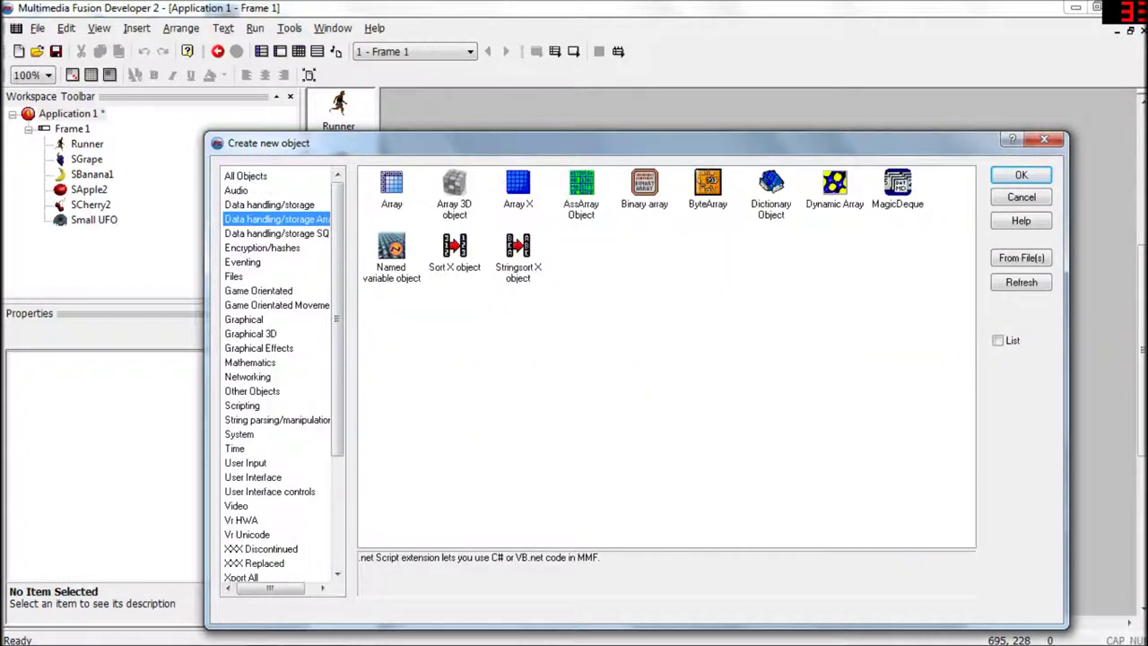
left_click(276, 233)
left_click(261, 248)
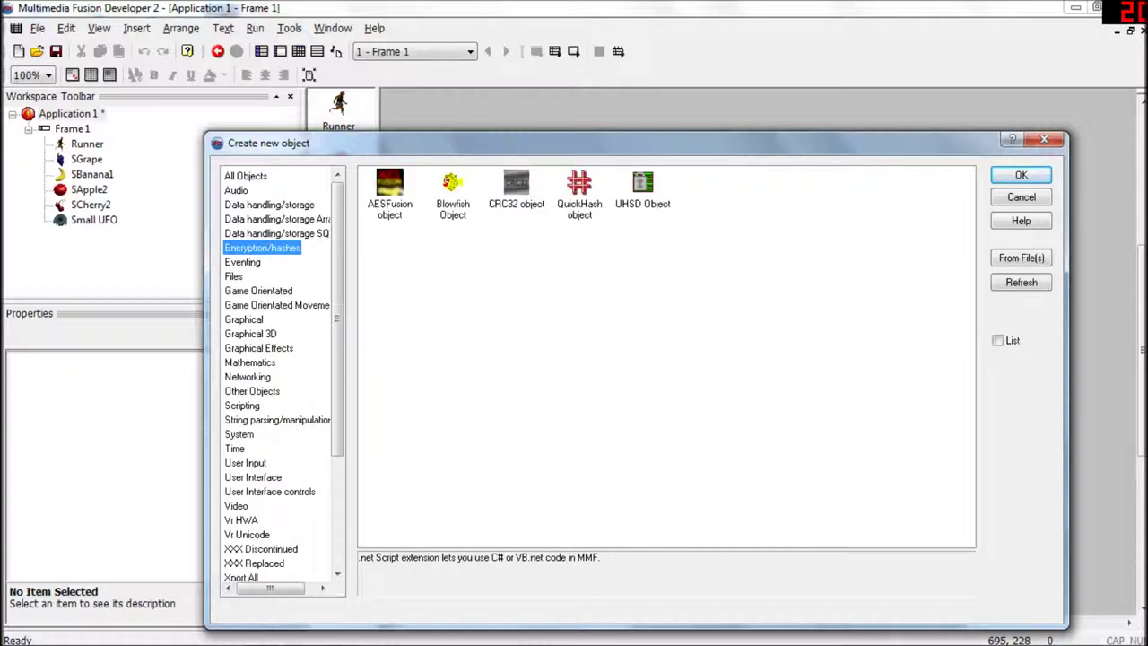
left_click(242, 262)
left_click(233, 276)
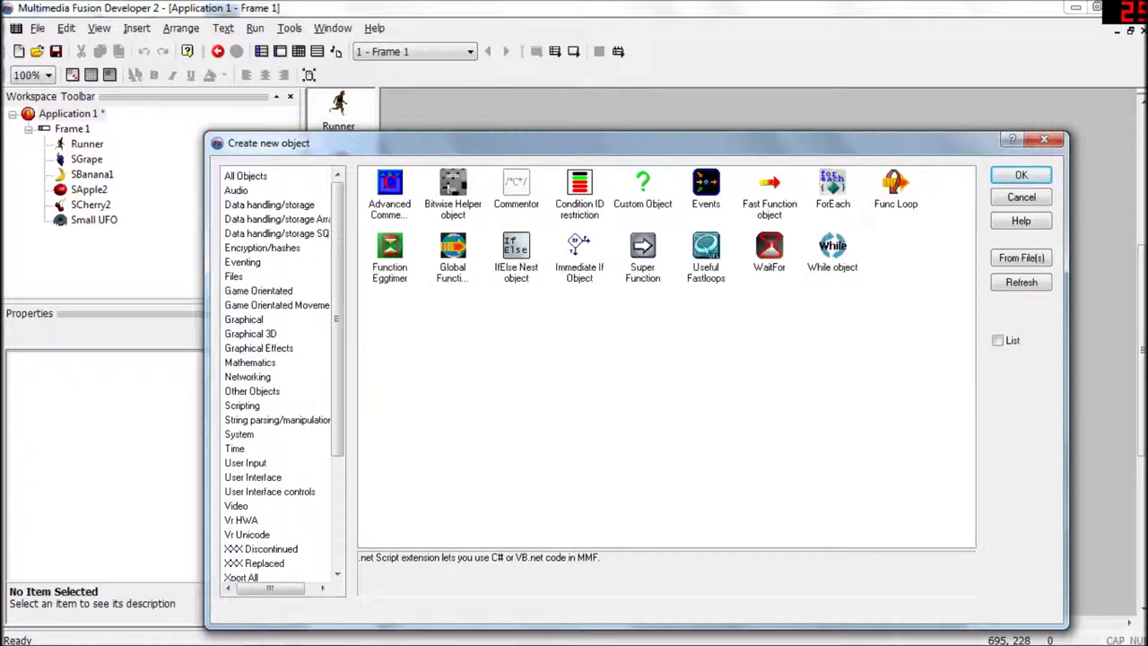
left_click(258, 291)
left_click_drag(337, 318, 337, 427)
left_click(236, 341)
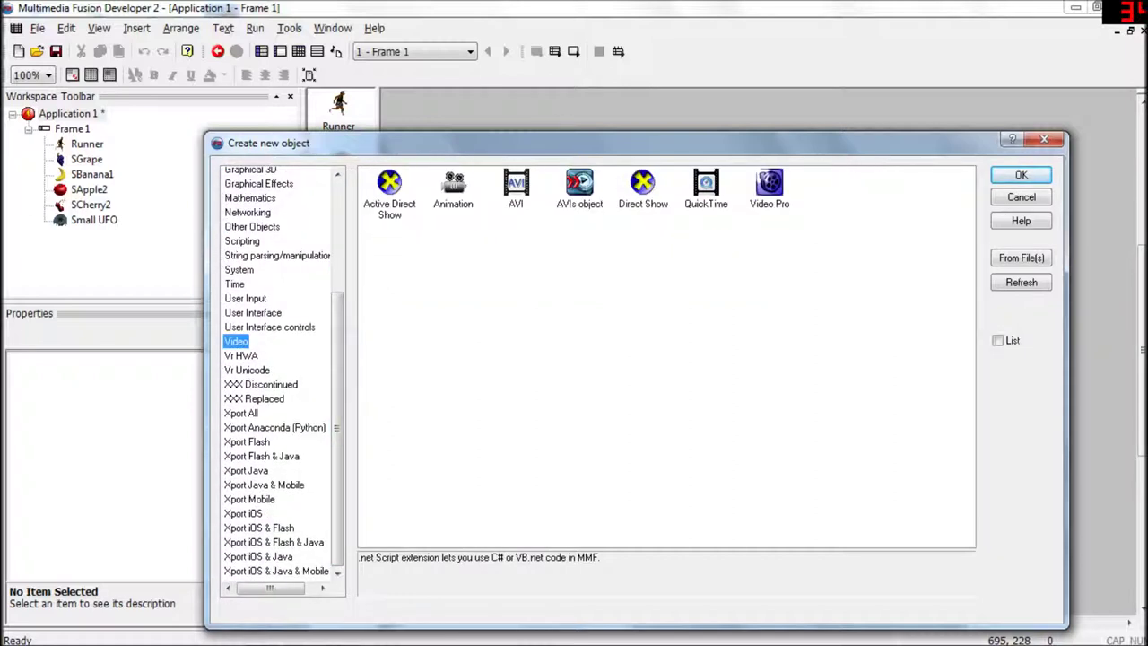
left_click(253, 312)
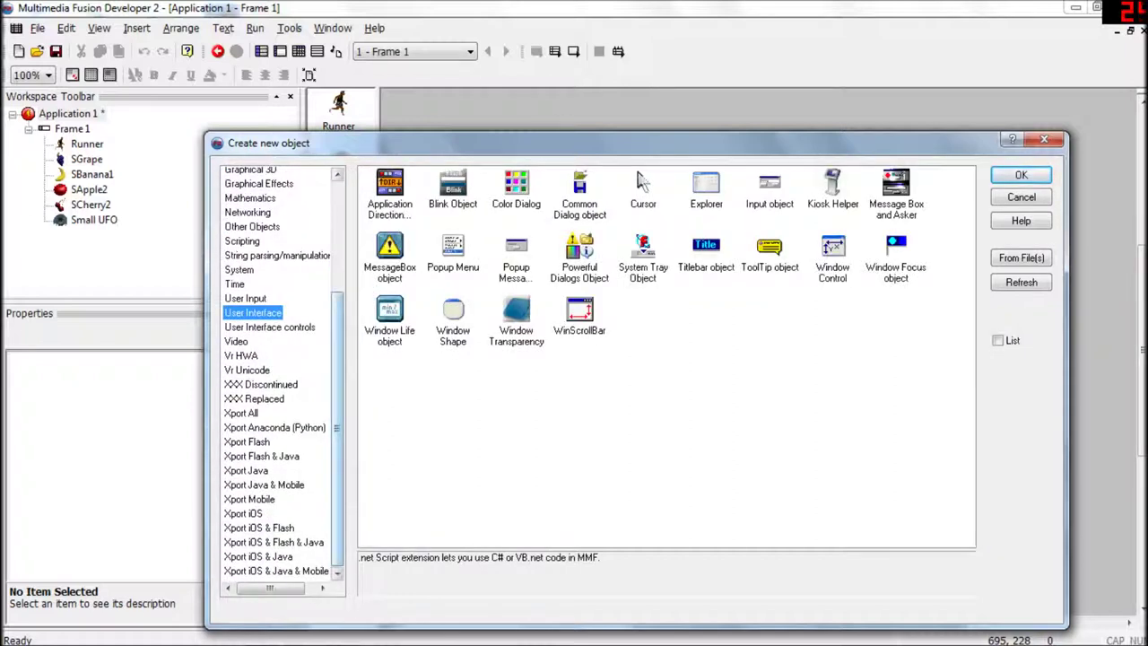
Step: Examine the objects offered in each category from User Input back up to All Objects
scroll(642, 179, "up", 4)
key("Up")
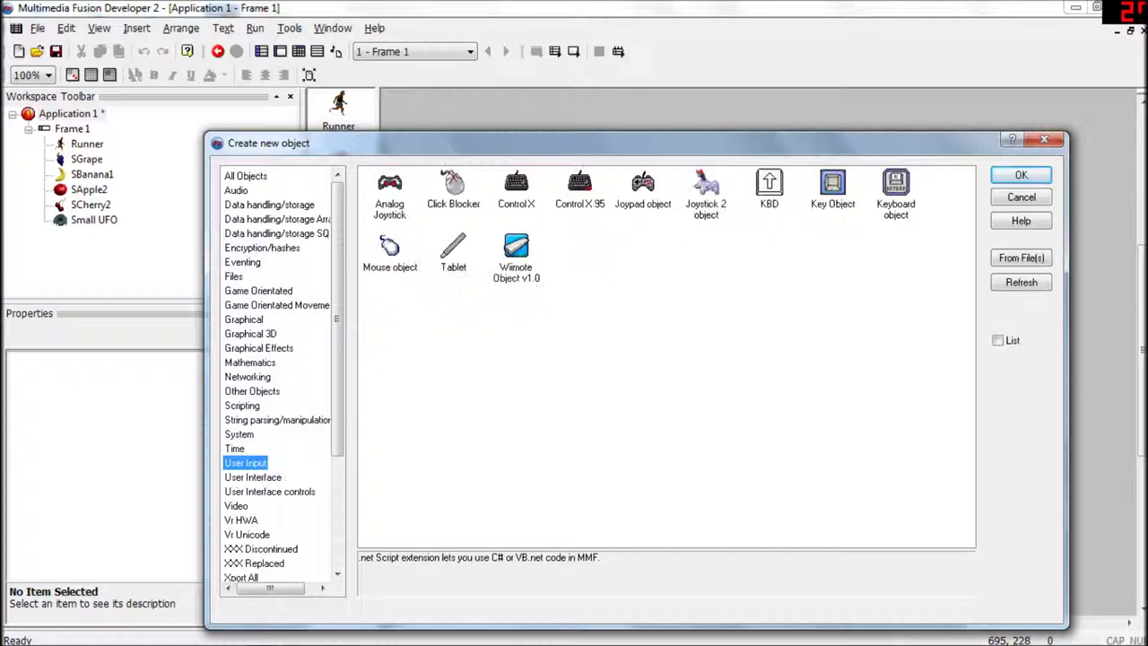
key("Up")
key("Up")
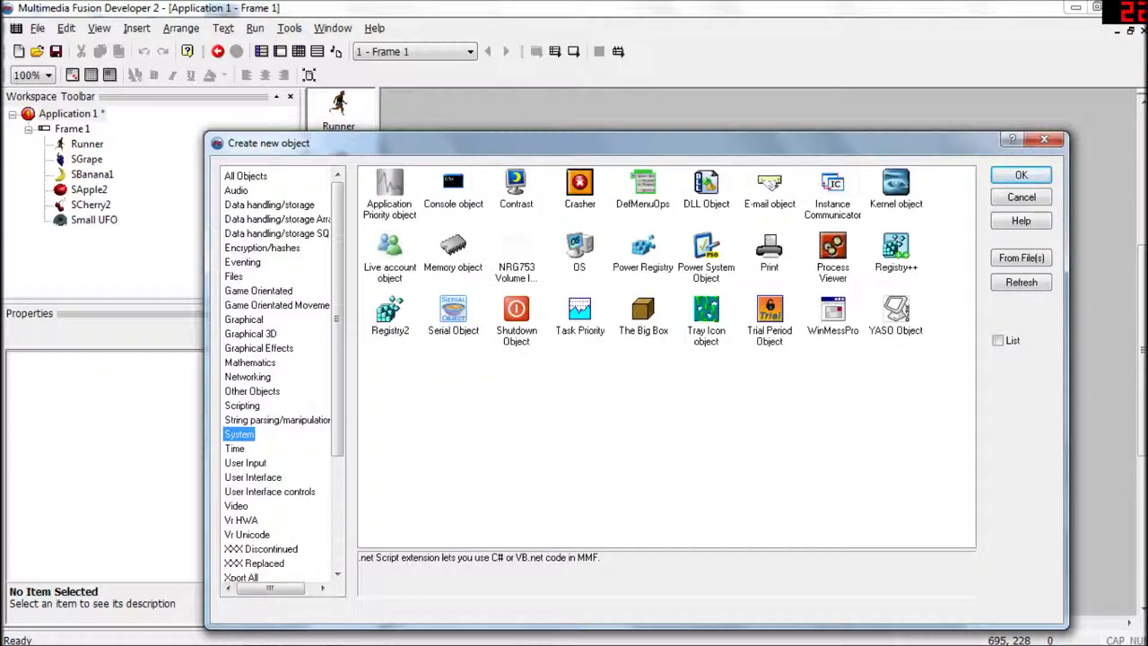
key("Up")
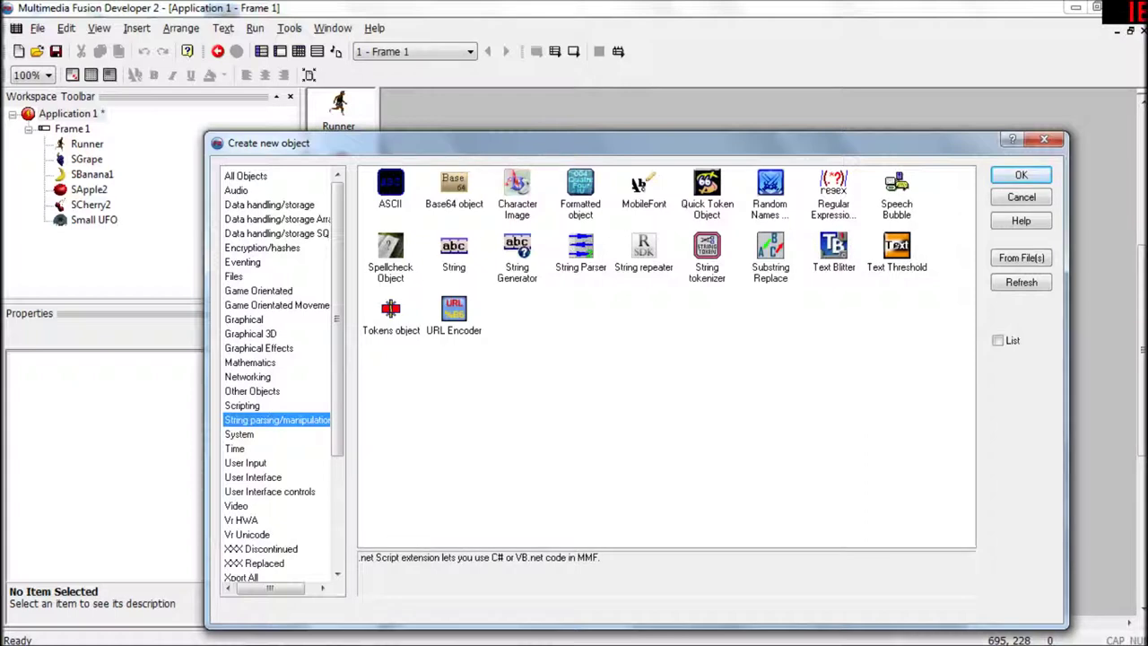
key("Up")
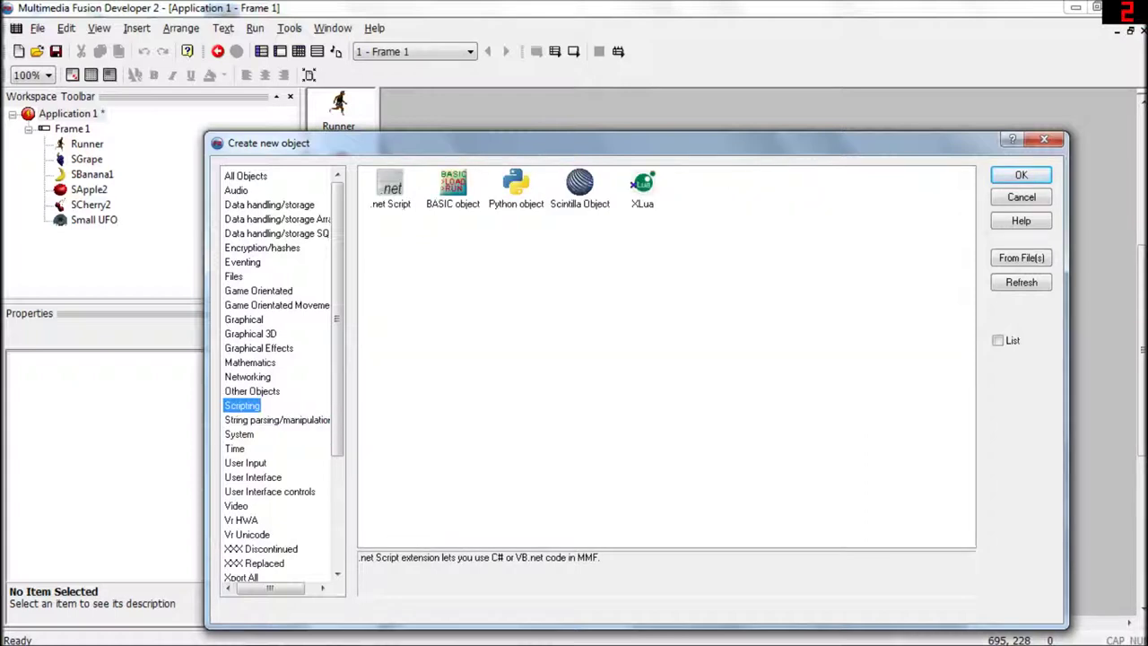
key("Up")
key("Up")
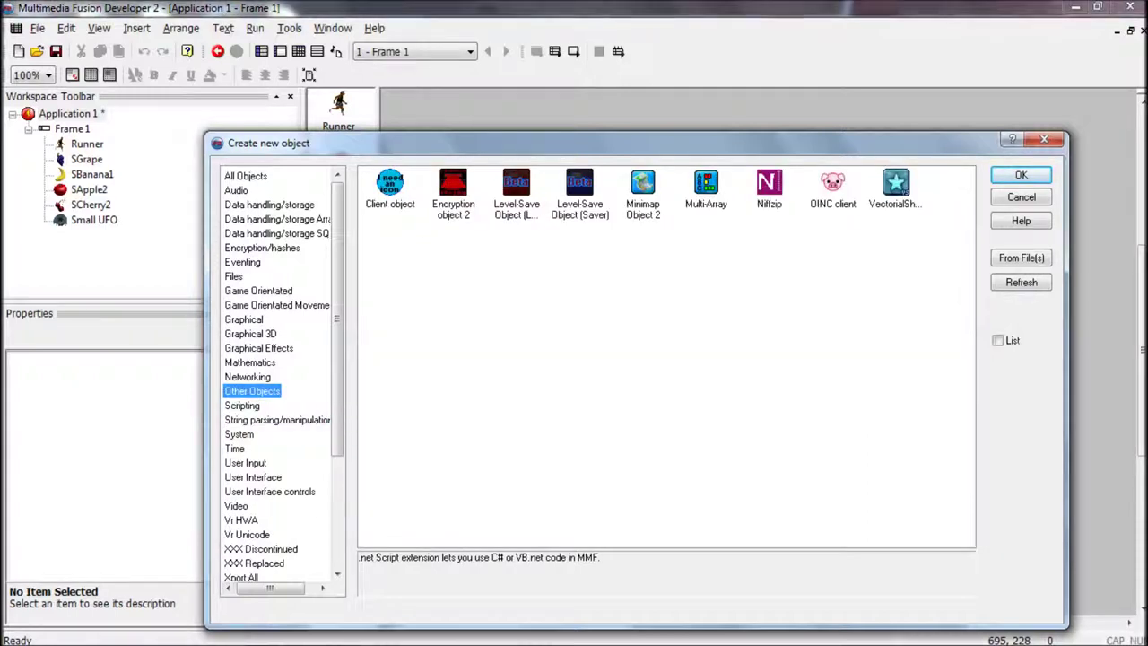
key("Up")
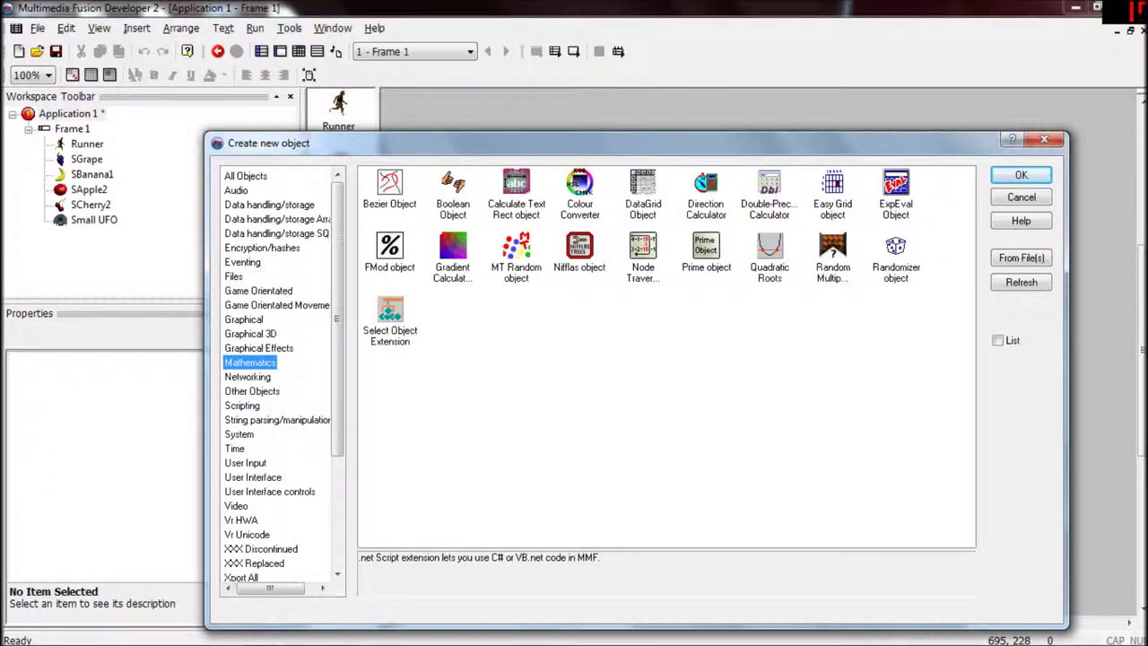
key("Up")
key("Up")
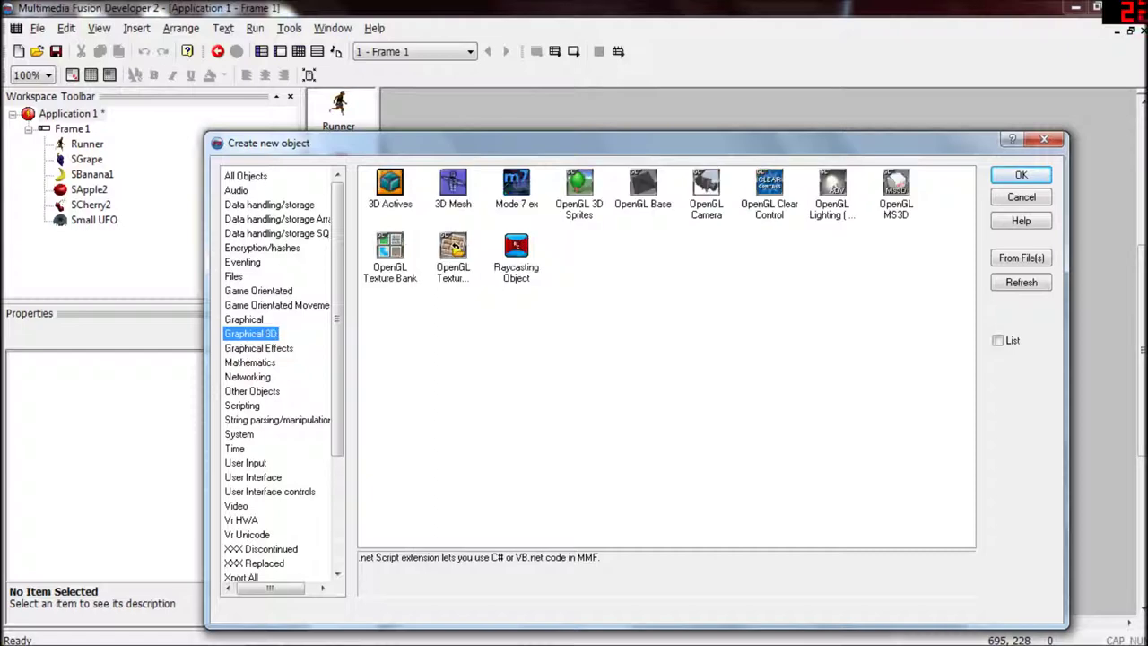
key("Up")
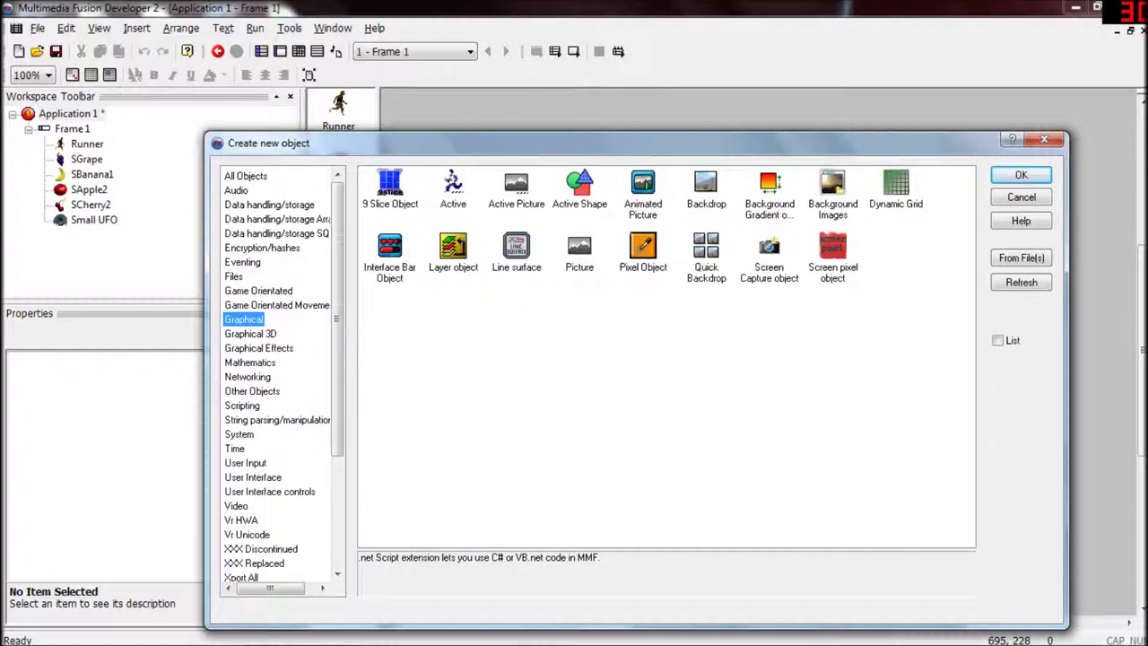
key("Up")
key("Up")
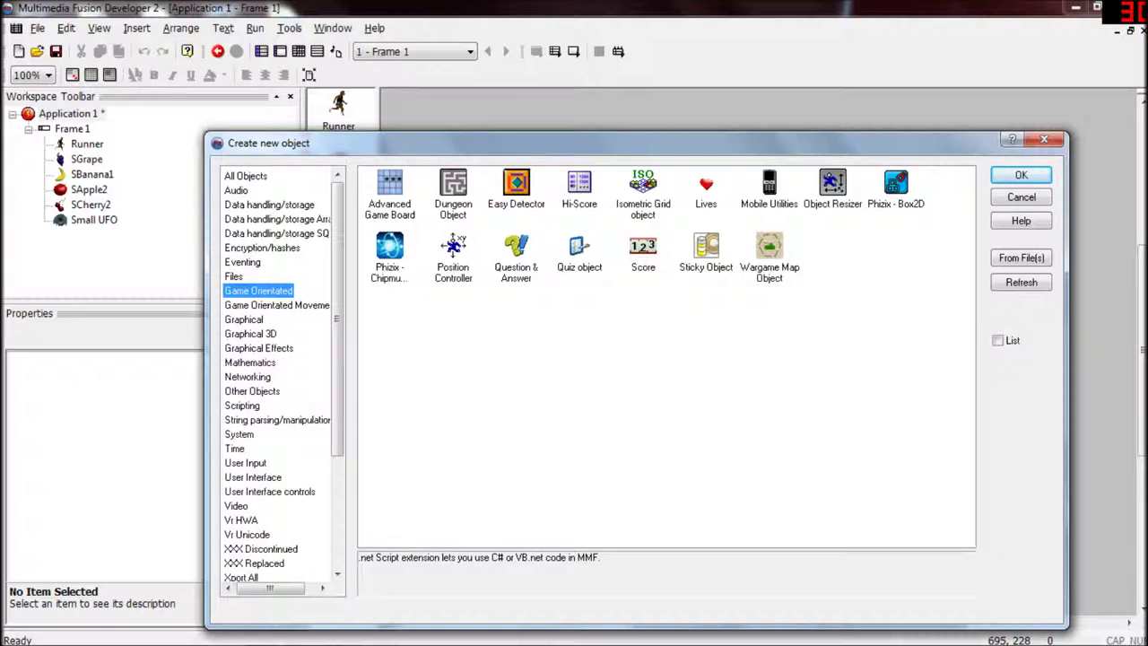
key("Up")
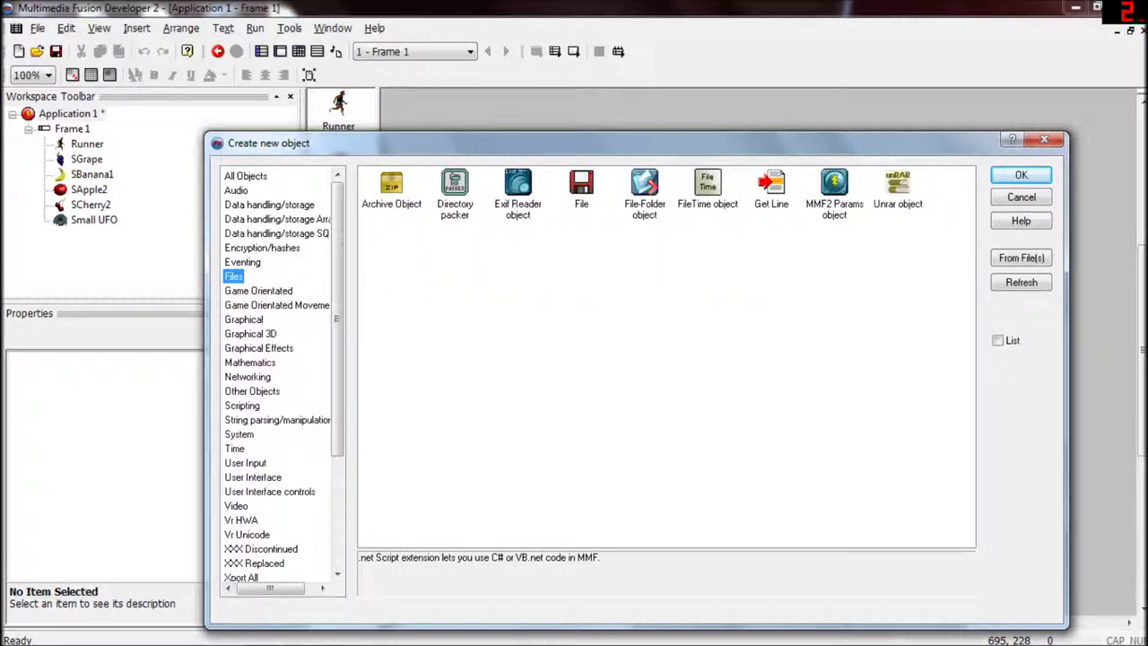
key("Up")
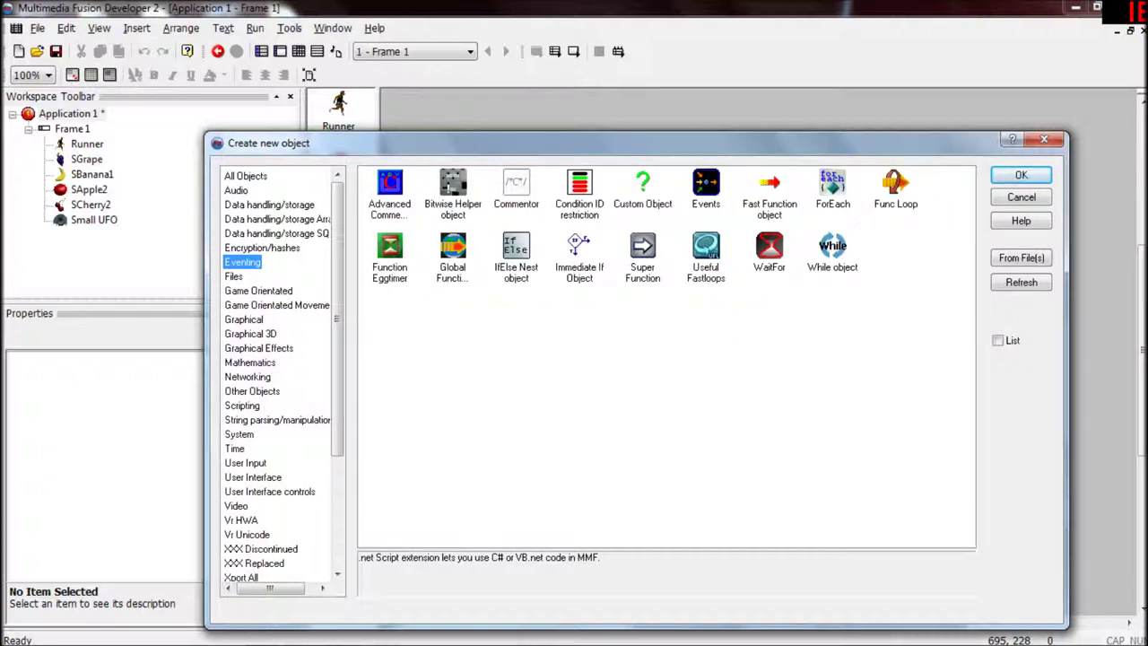
key("Up")
key("Up")
key("Up")
key("Up")
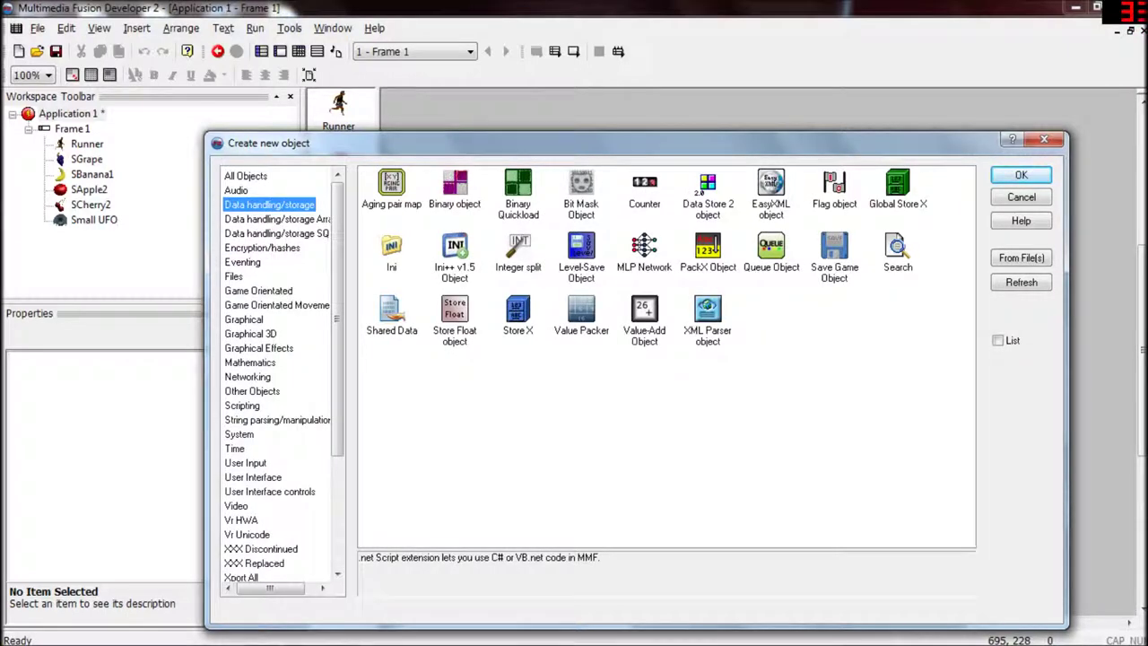
key("Up")
key("Up")
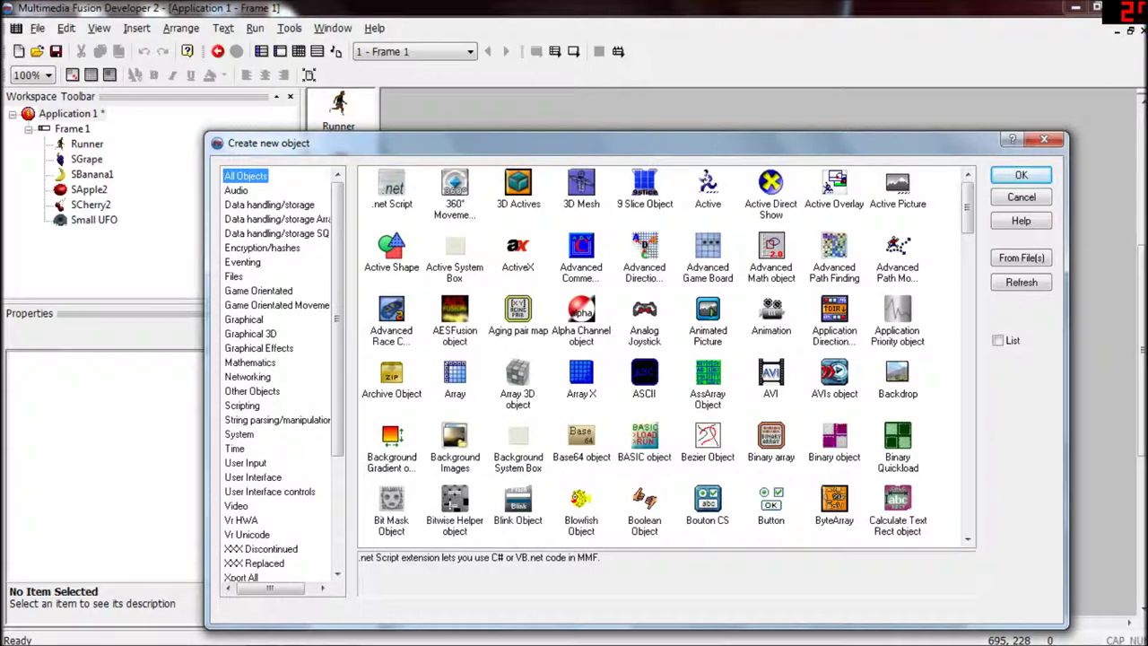
Step: Look through the complete list of available objects and select MooClick
left_click_drag(967, 206, 967, 251)
scroll(668, 358, "down", 4)
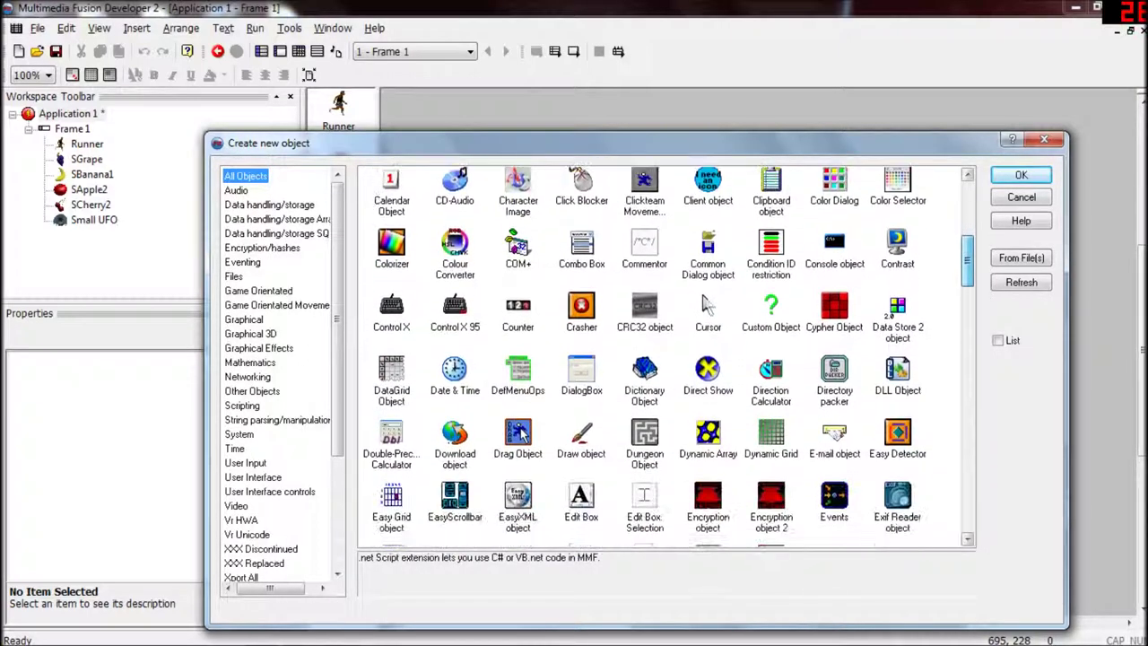
scroll(667, 358, "down", 5)
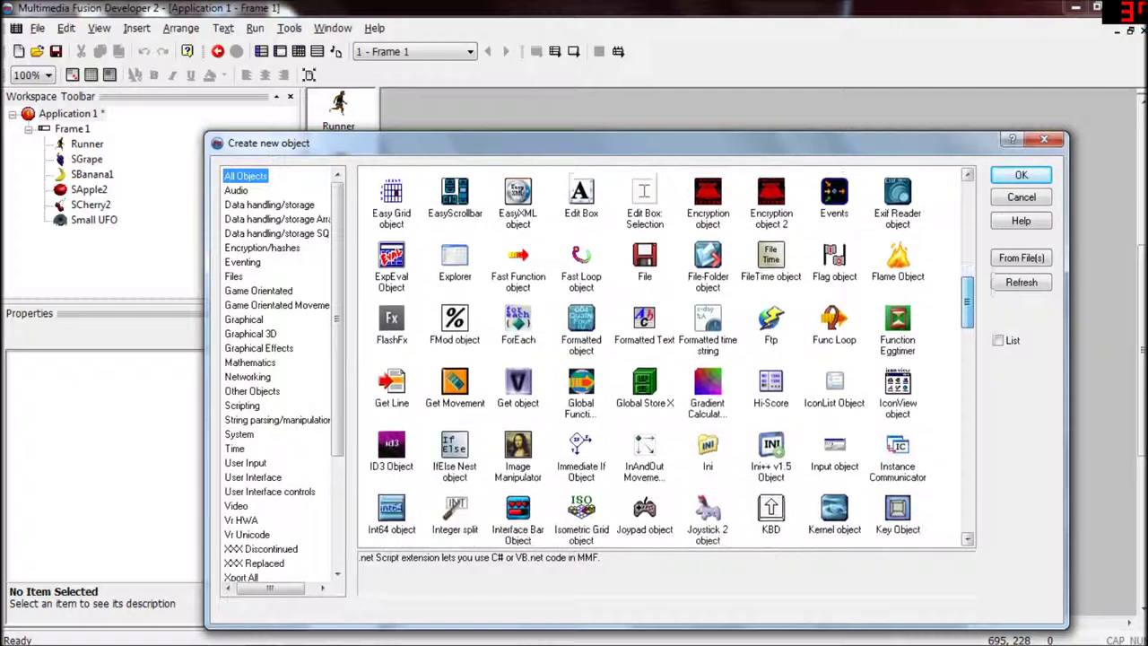
scroll(711, 401, "down", 4)
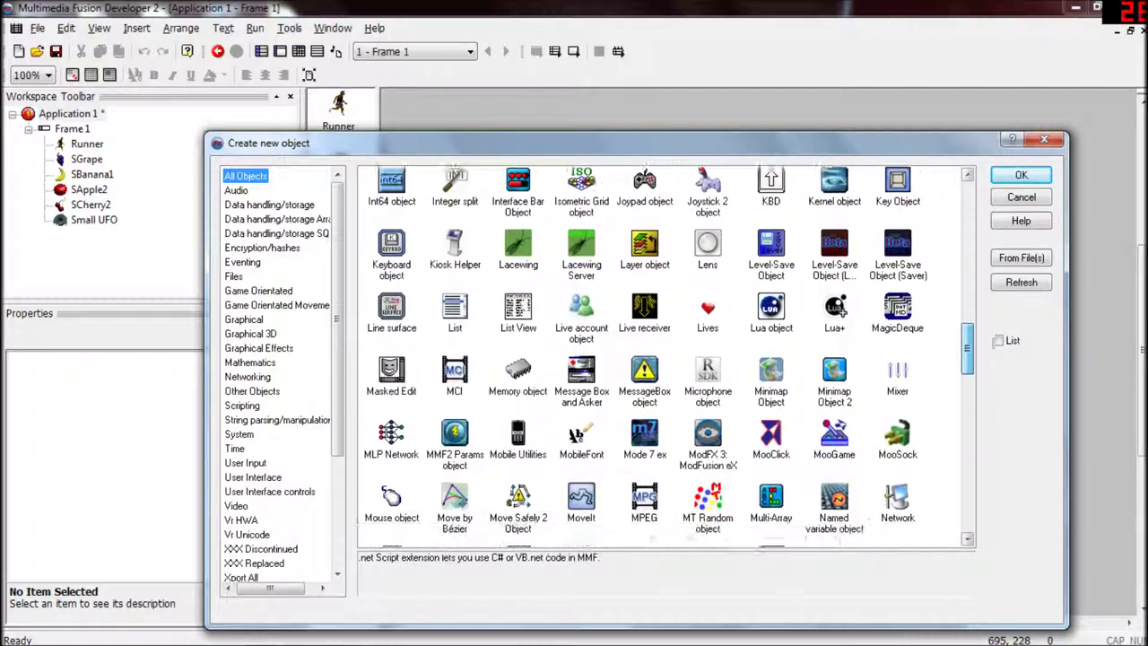
scroll(711, 401, "down", 1)
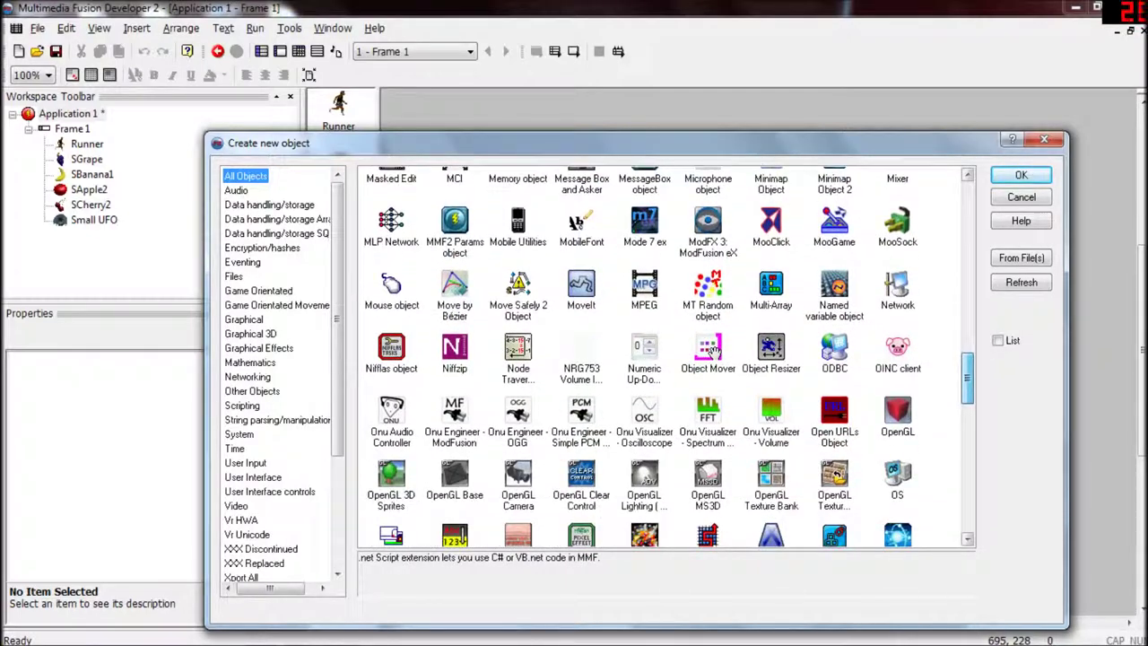
left_click(770, 228)
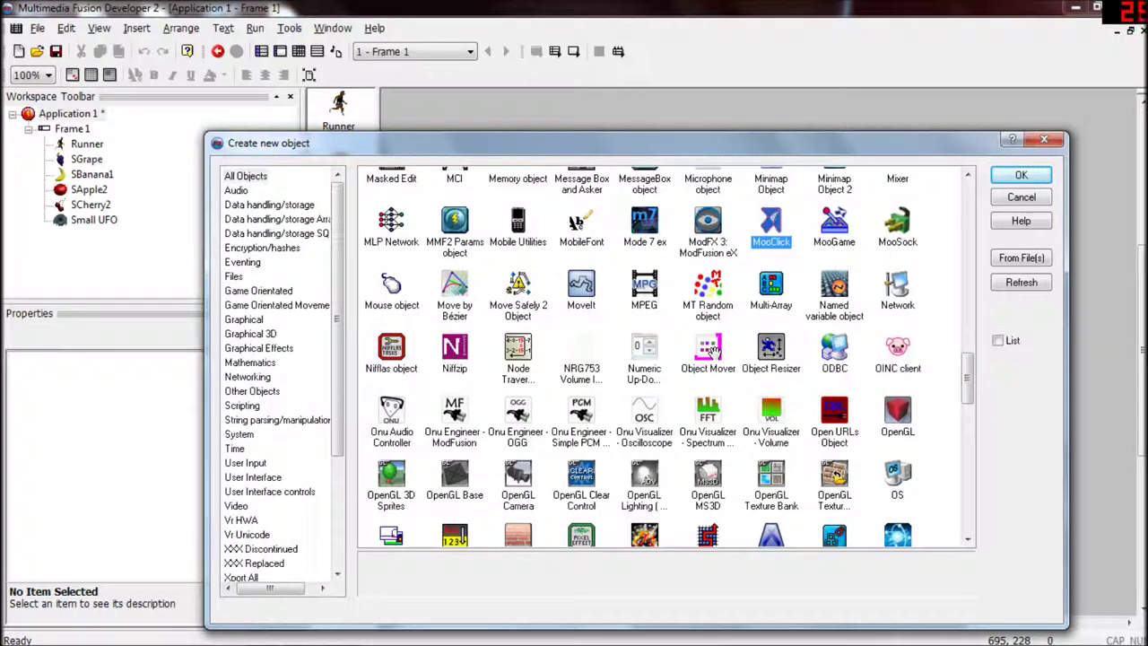